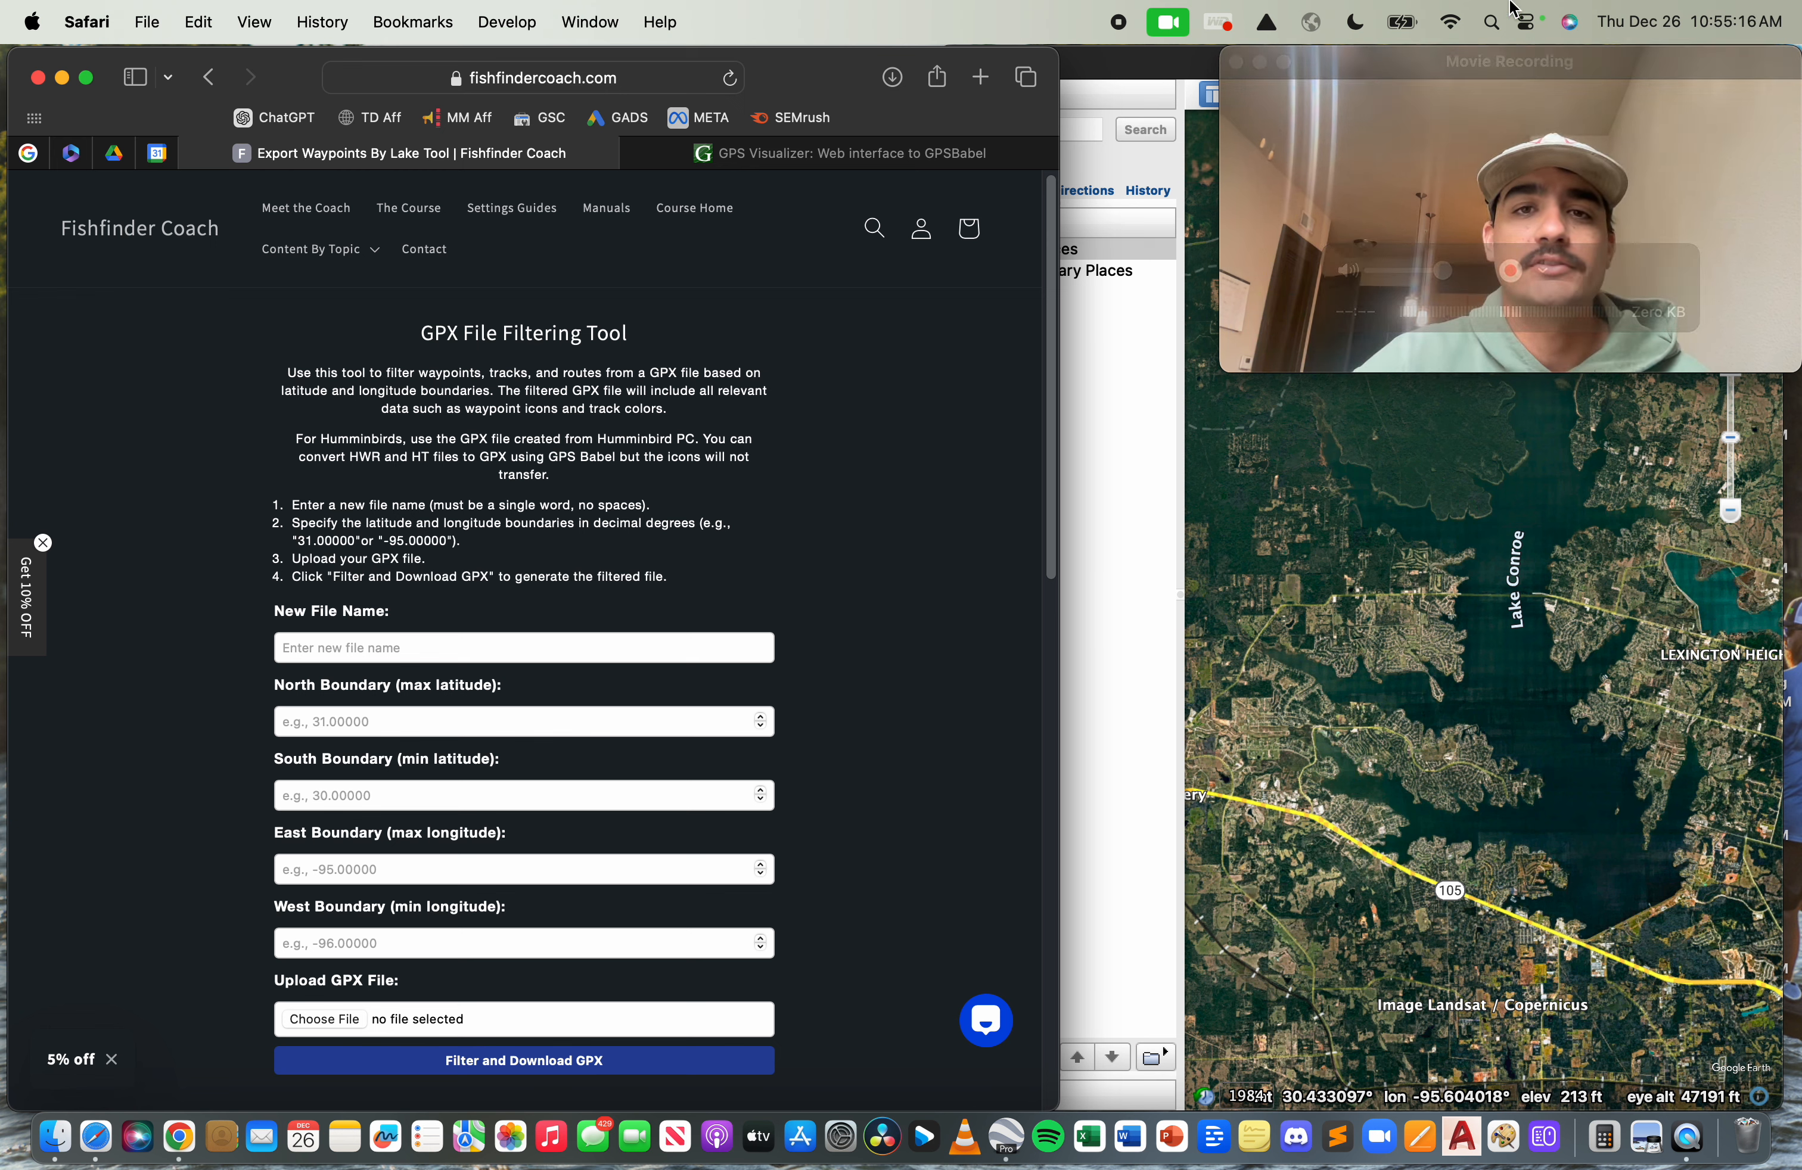
- On the GPS Babel conversion page, set the input format to Humminbird waypoints and routes (.hwr) and the output format to GPX XML
left_click(933, 154)
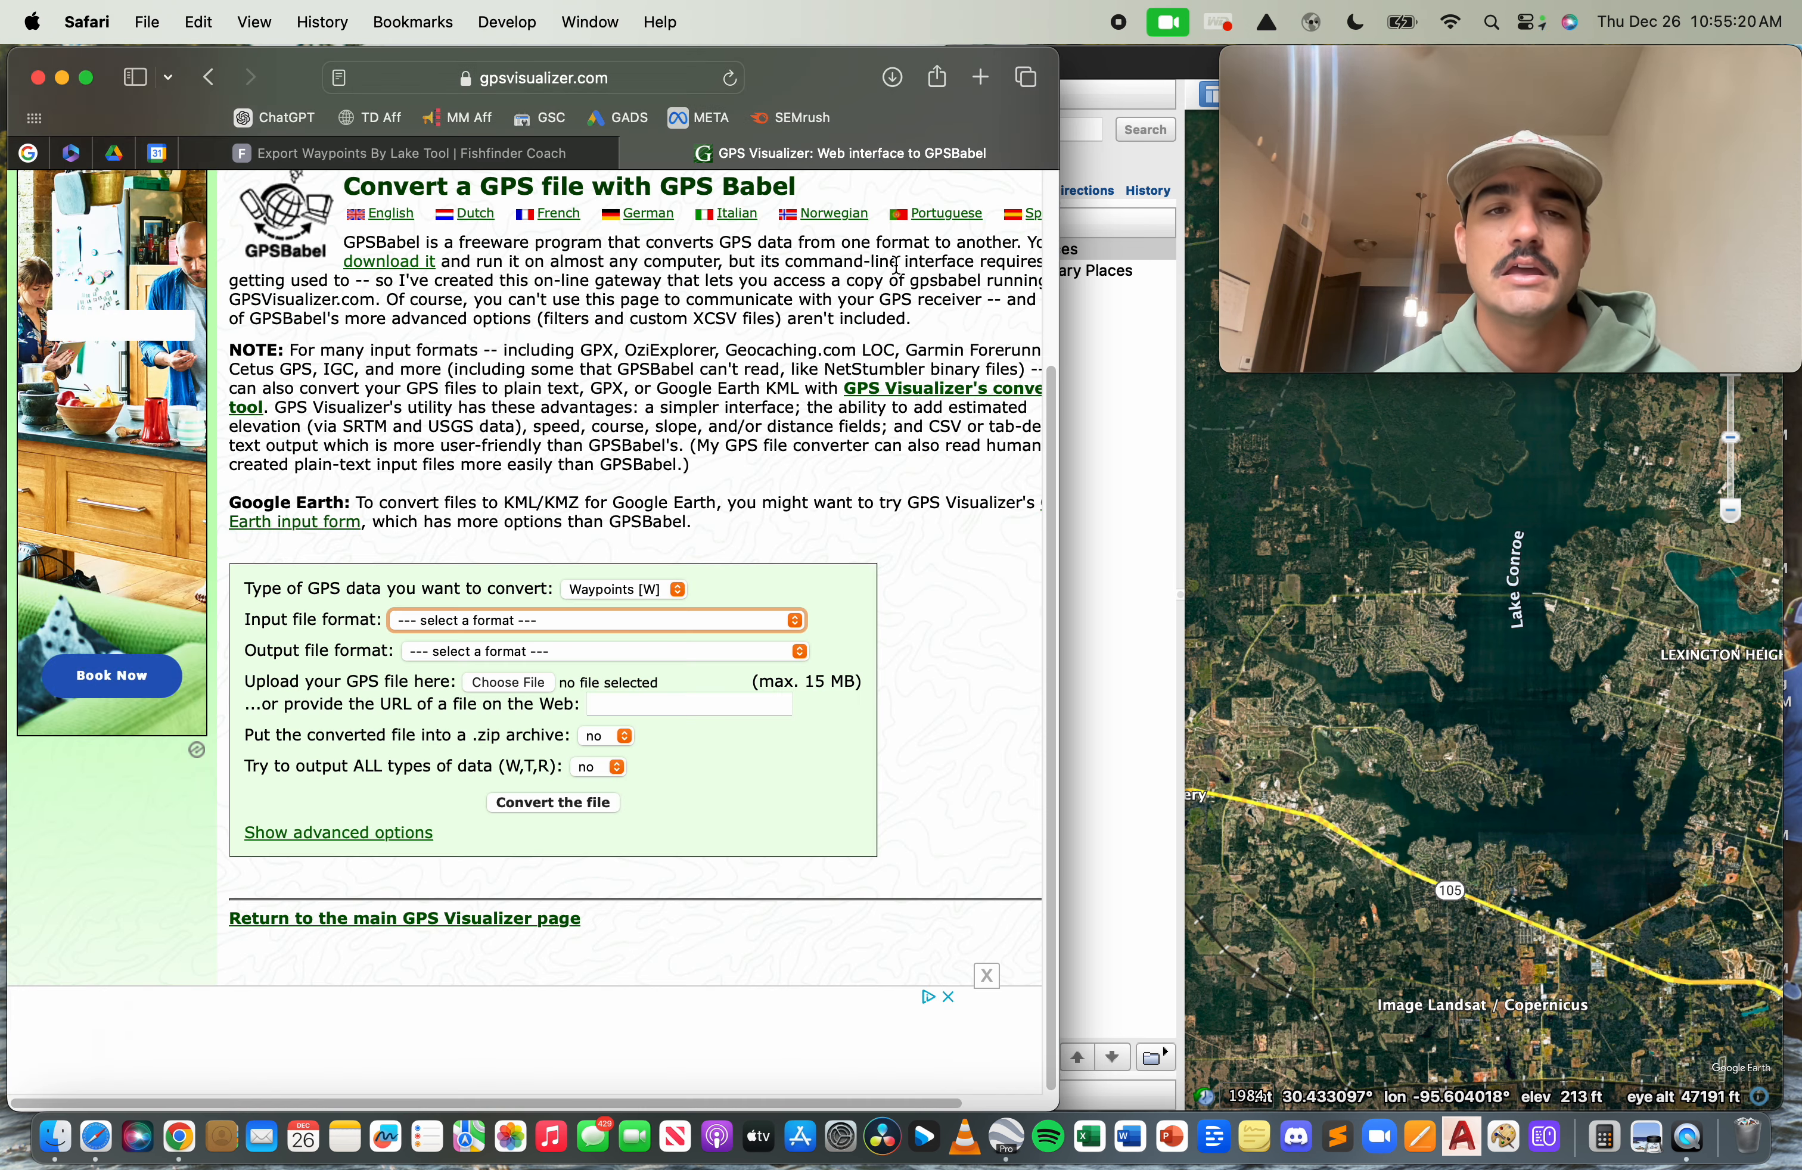
scroll(843, 518, "up", 3)
scroll(843, 519, "down", 1)
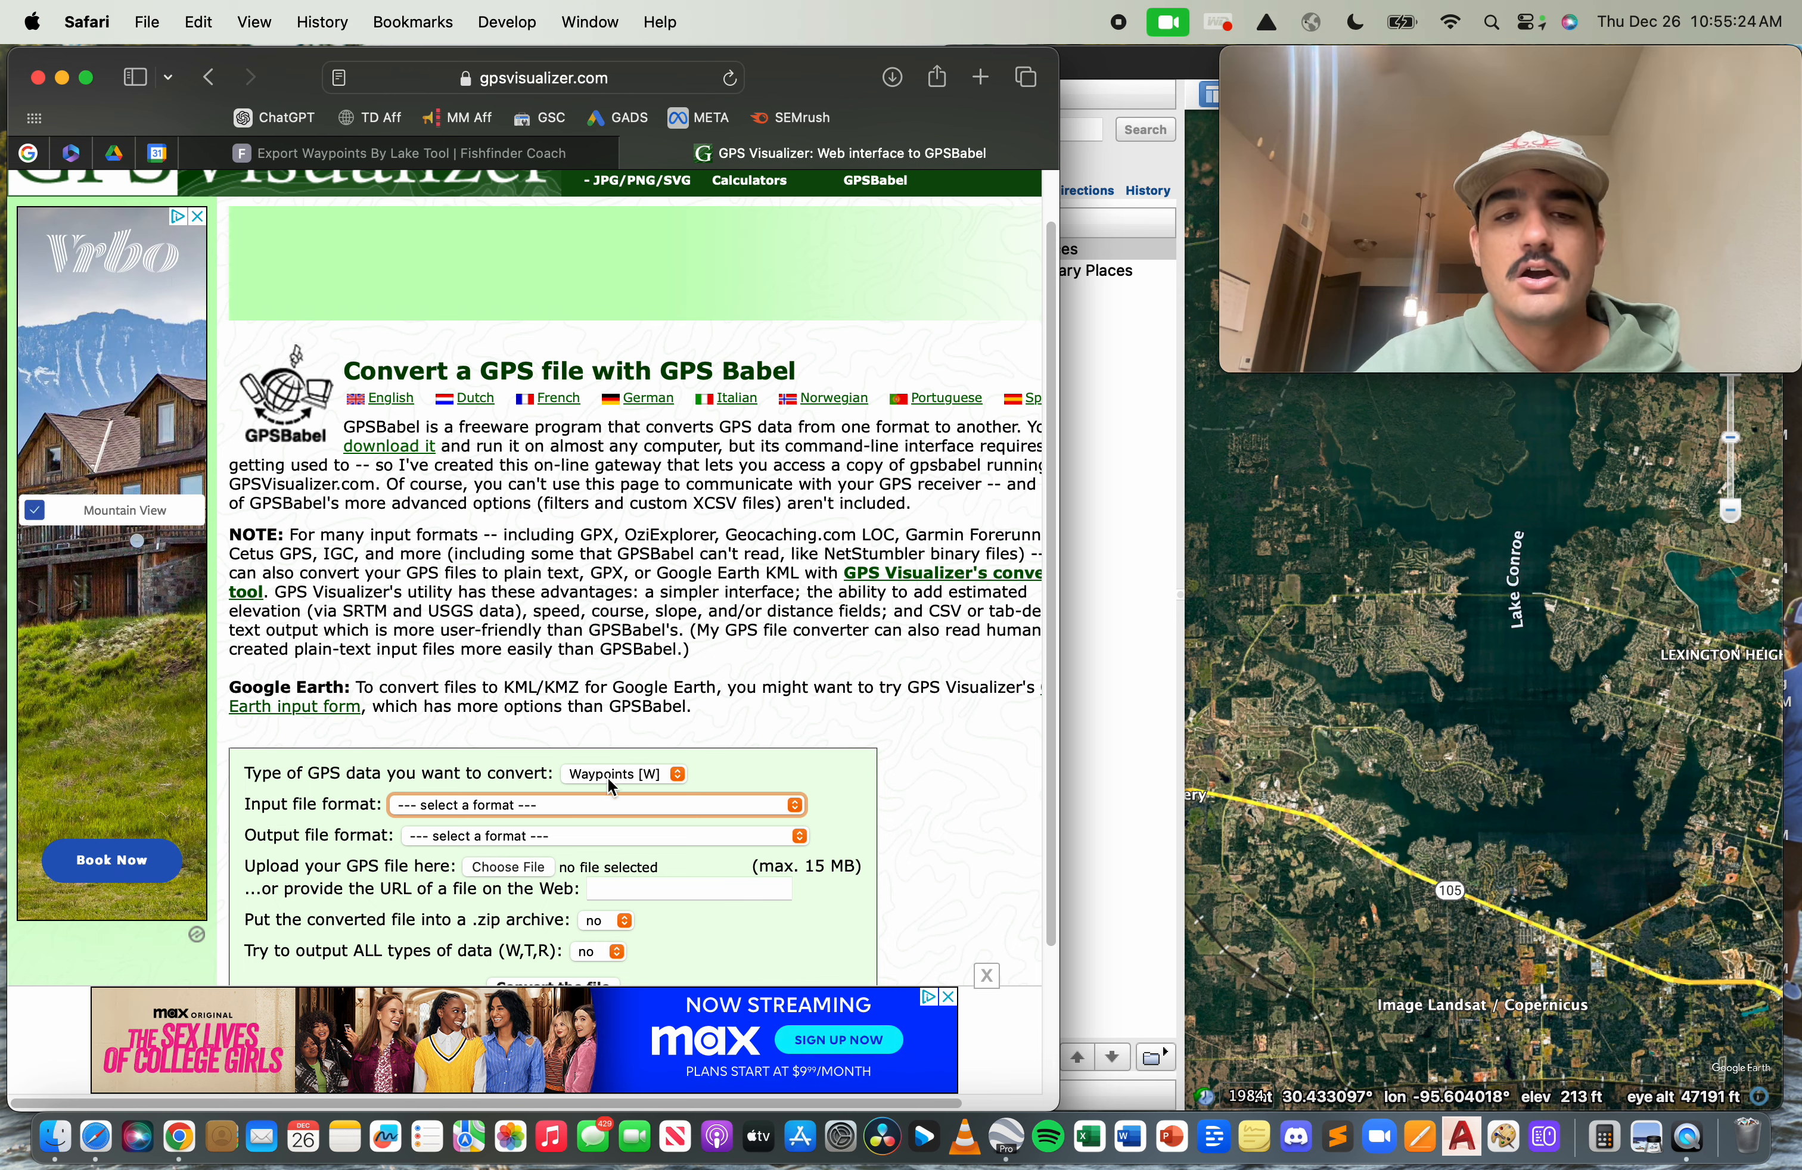
left_click(599, 803)
scroll(603, 800, "down", 10)
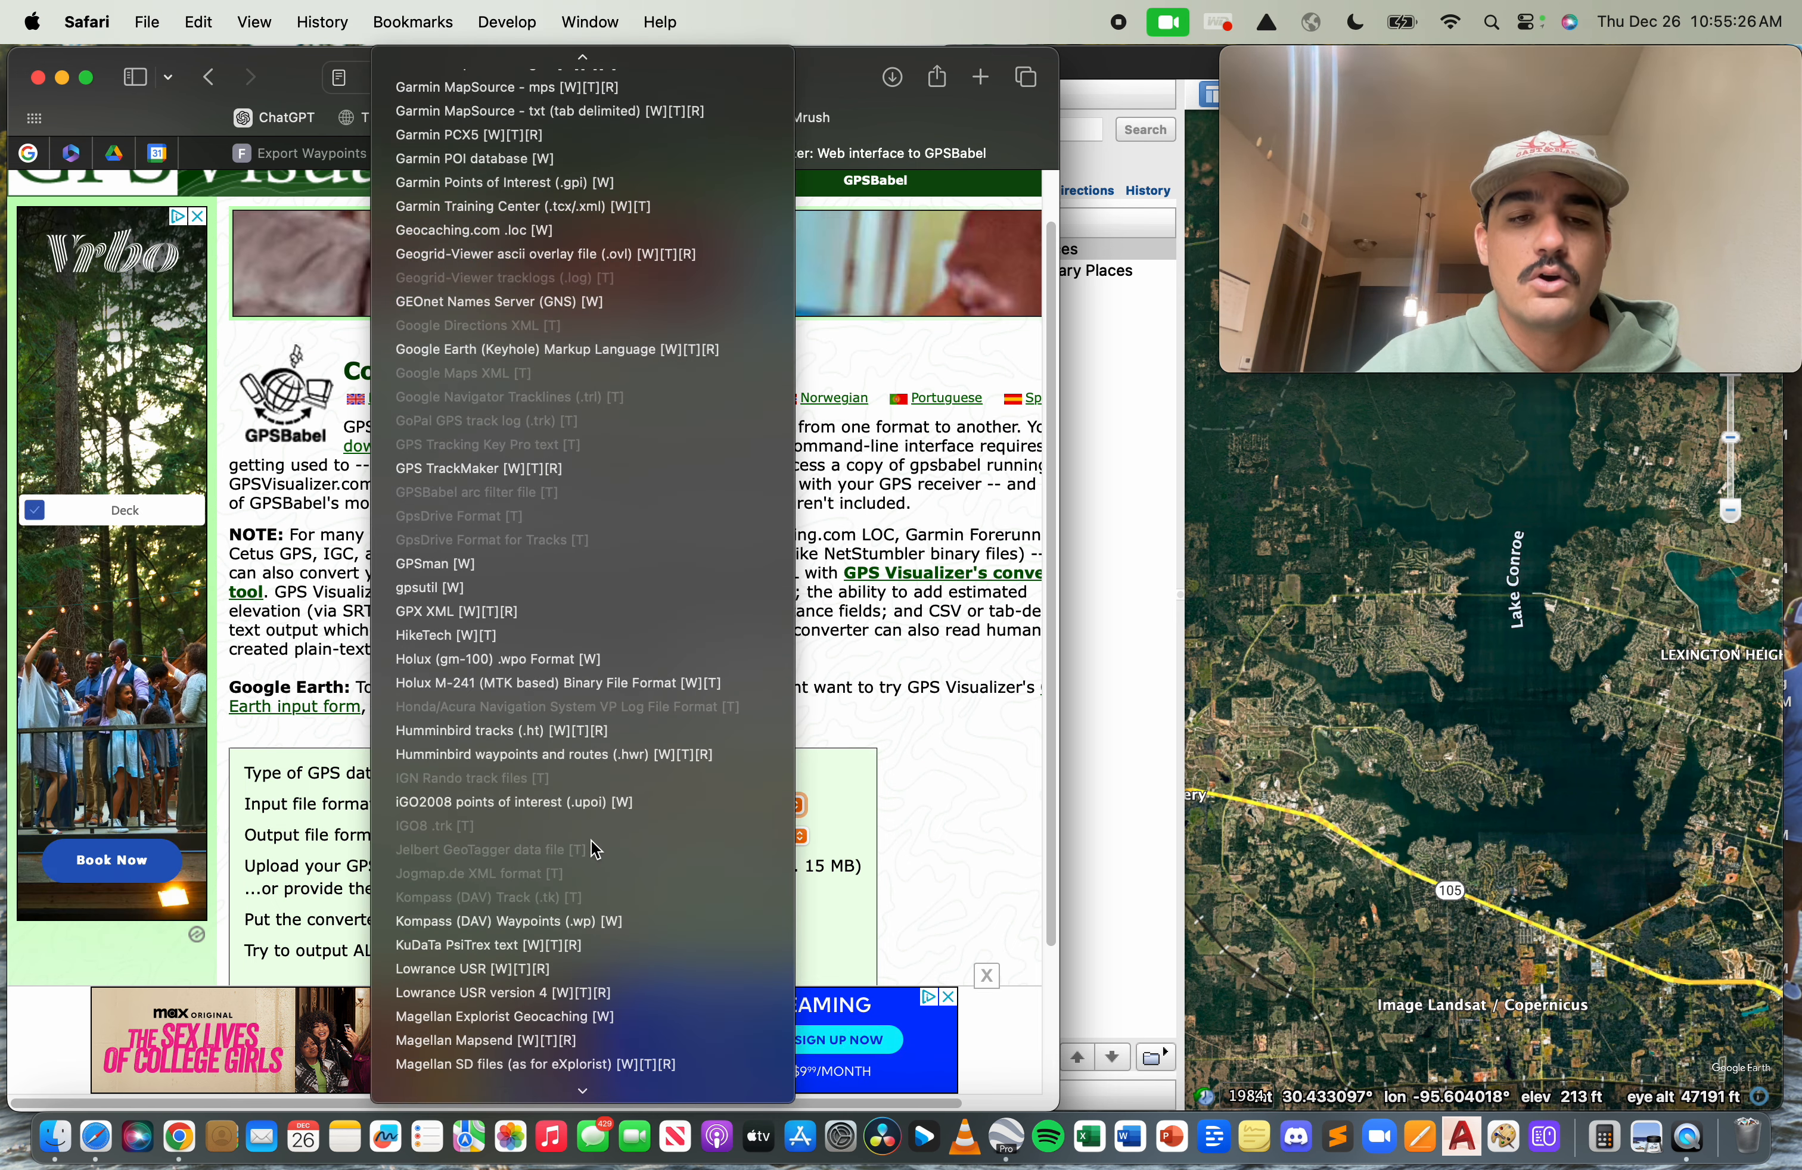
left_click(589, 754)
scroll(590, 746, "down", 1)
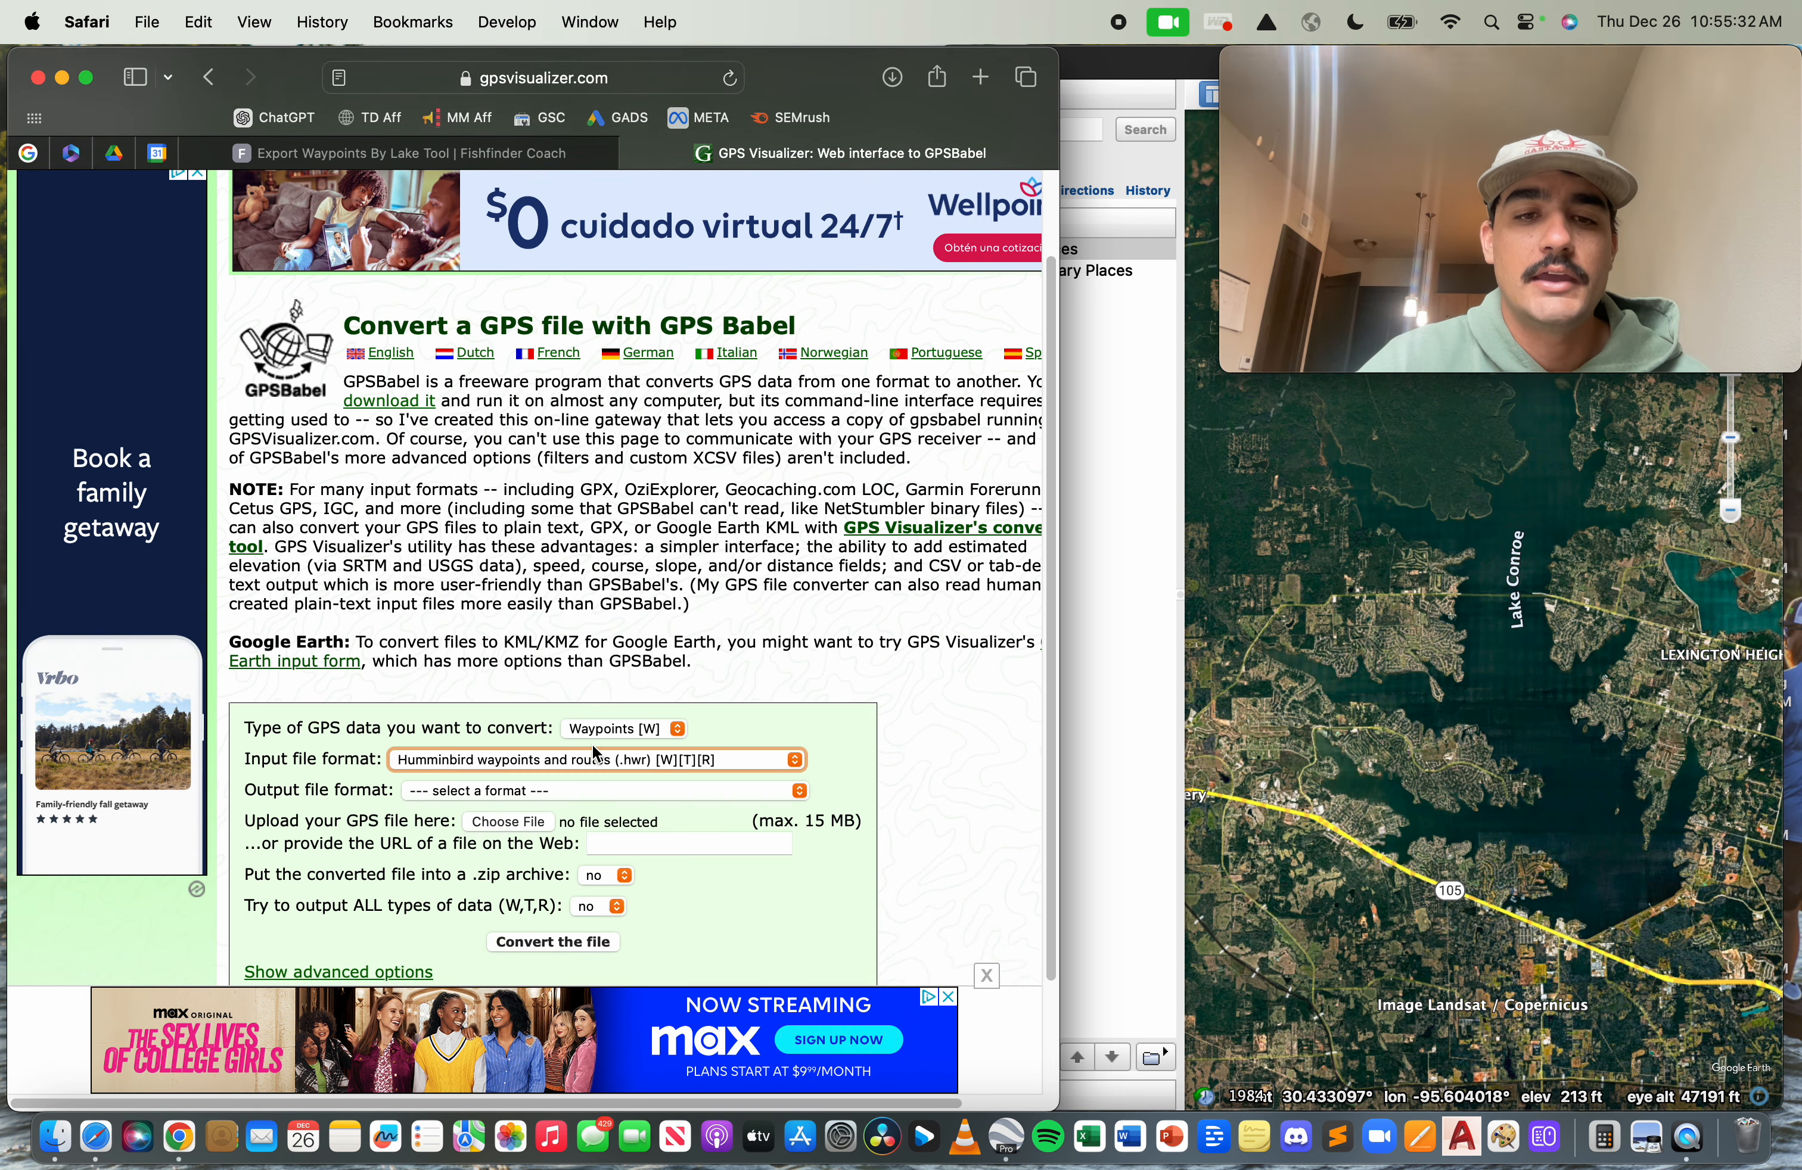
left_click(541, 791)
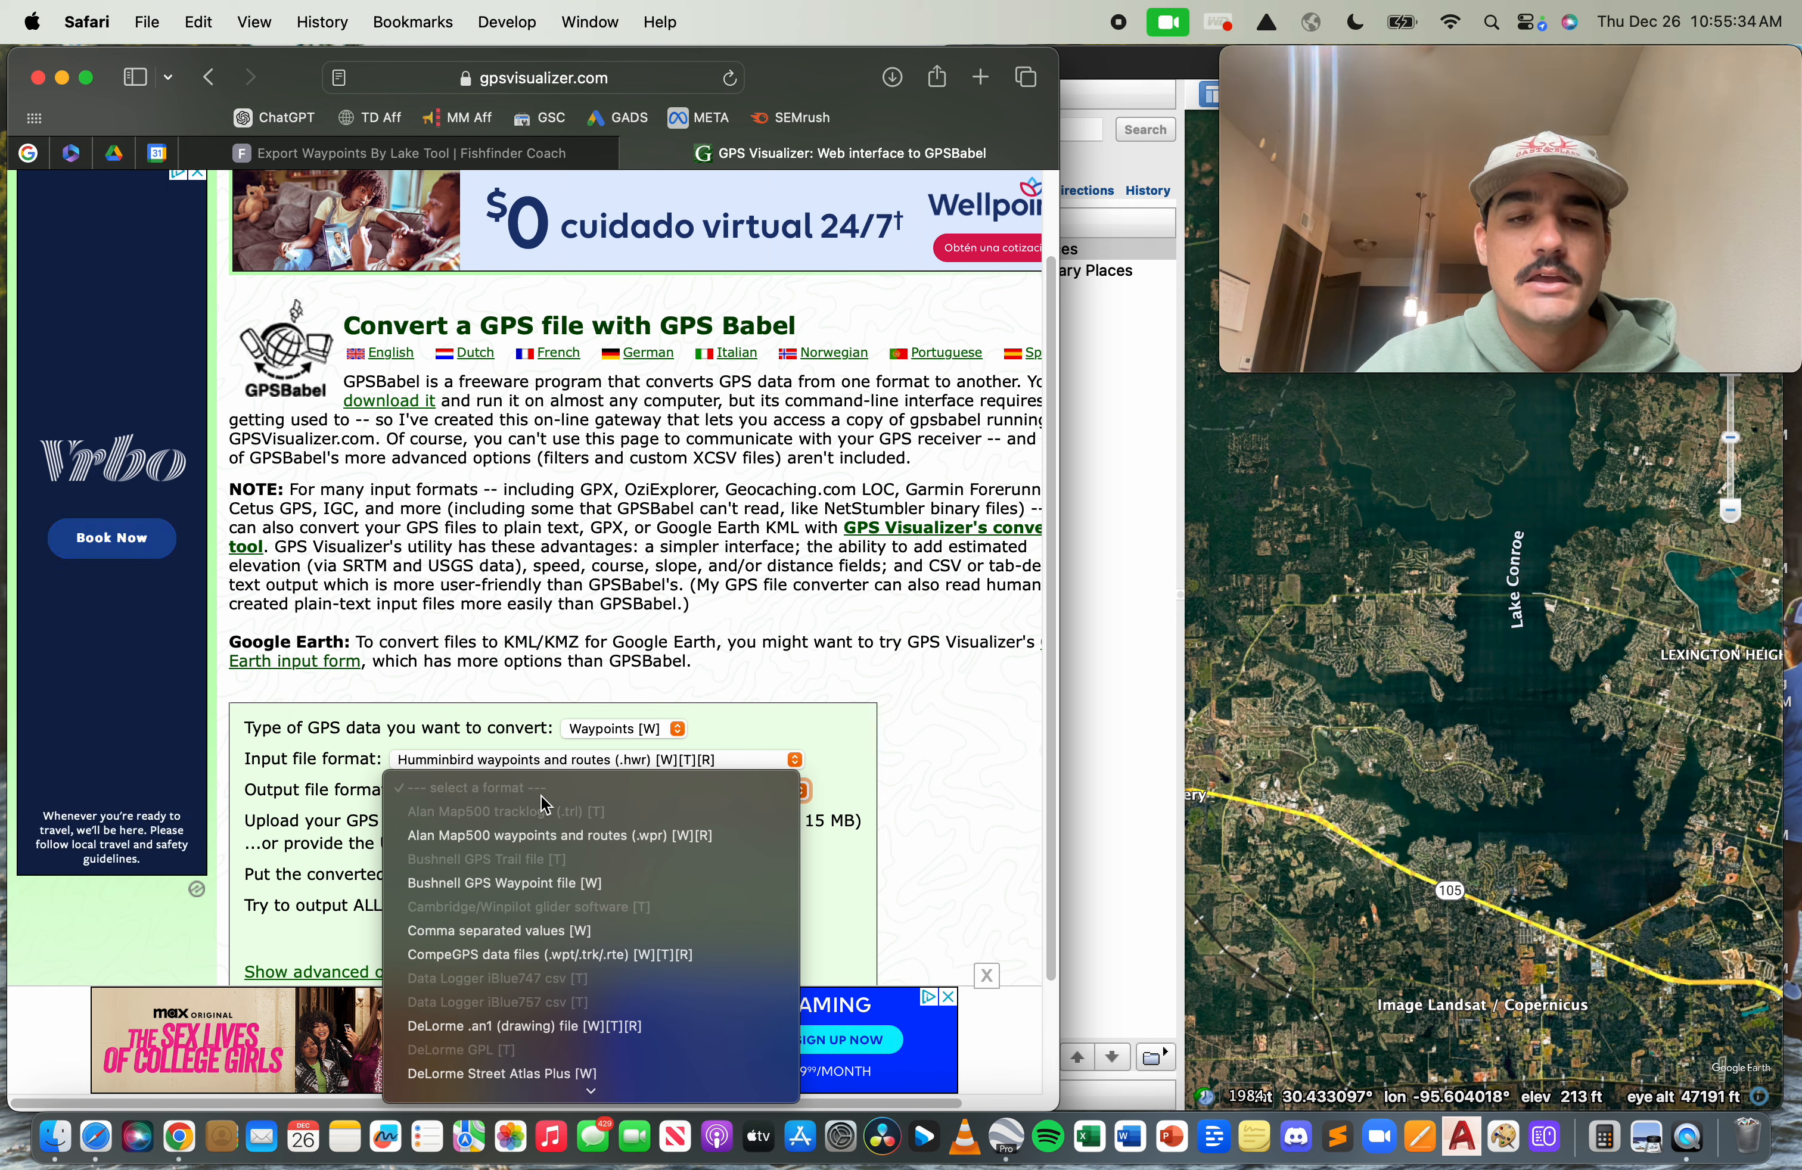
type("gpx")
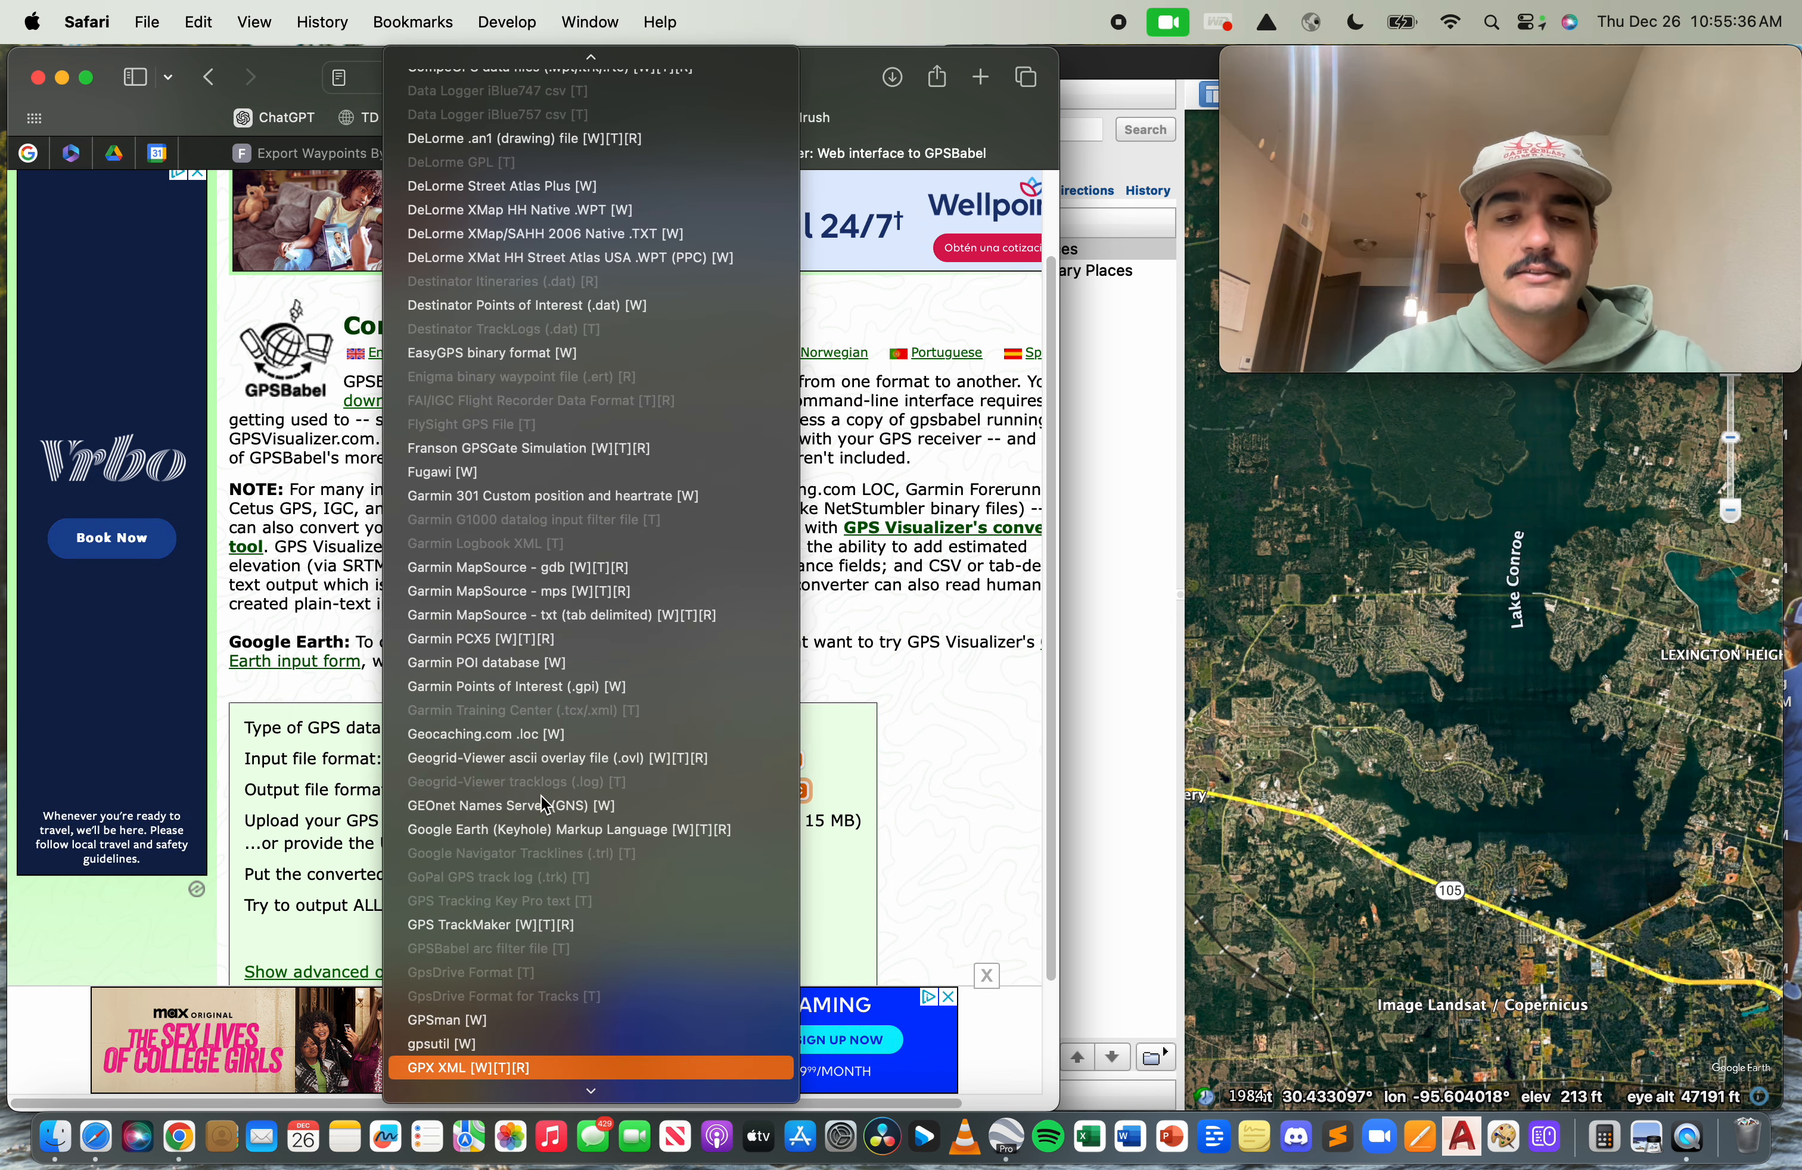
key("Return")
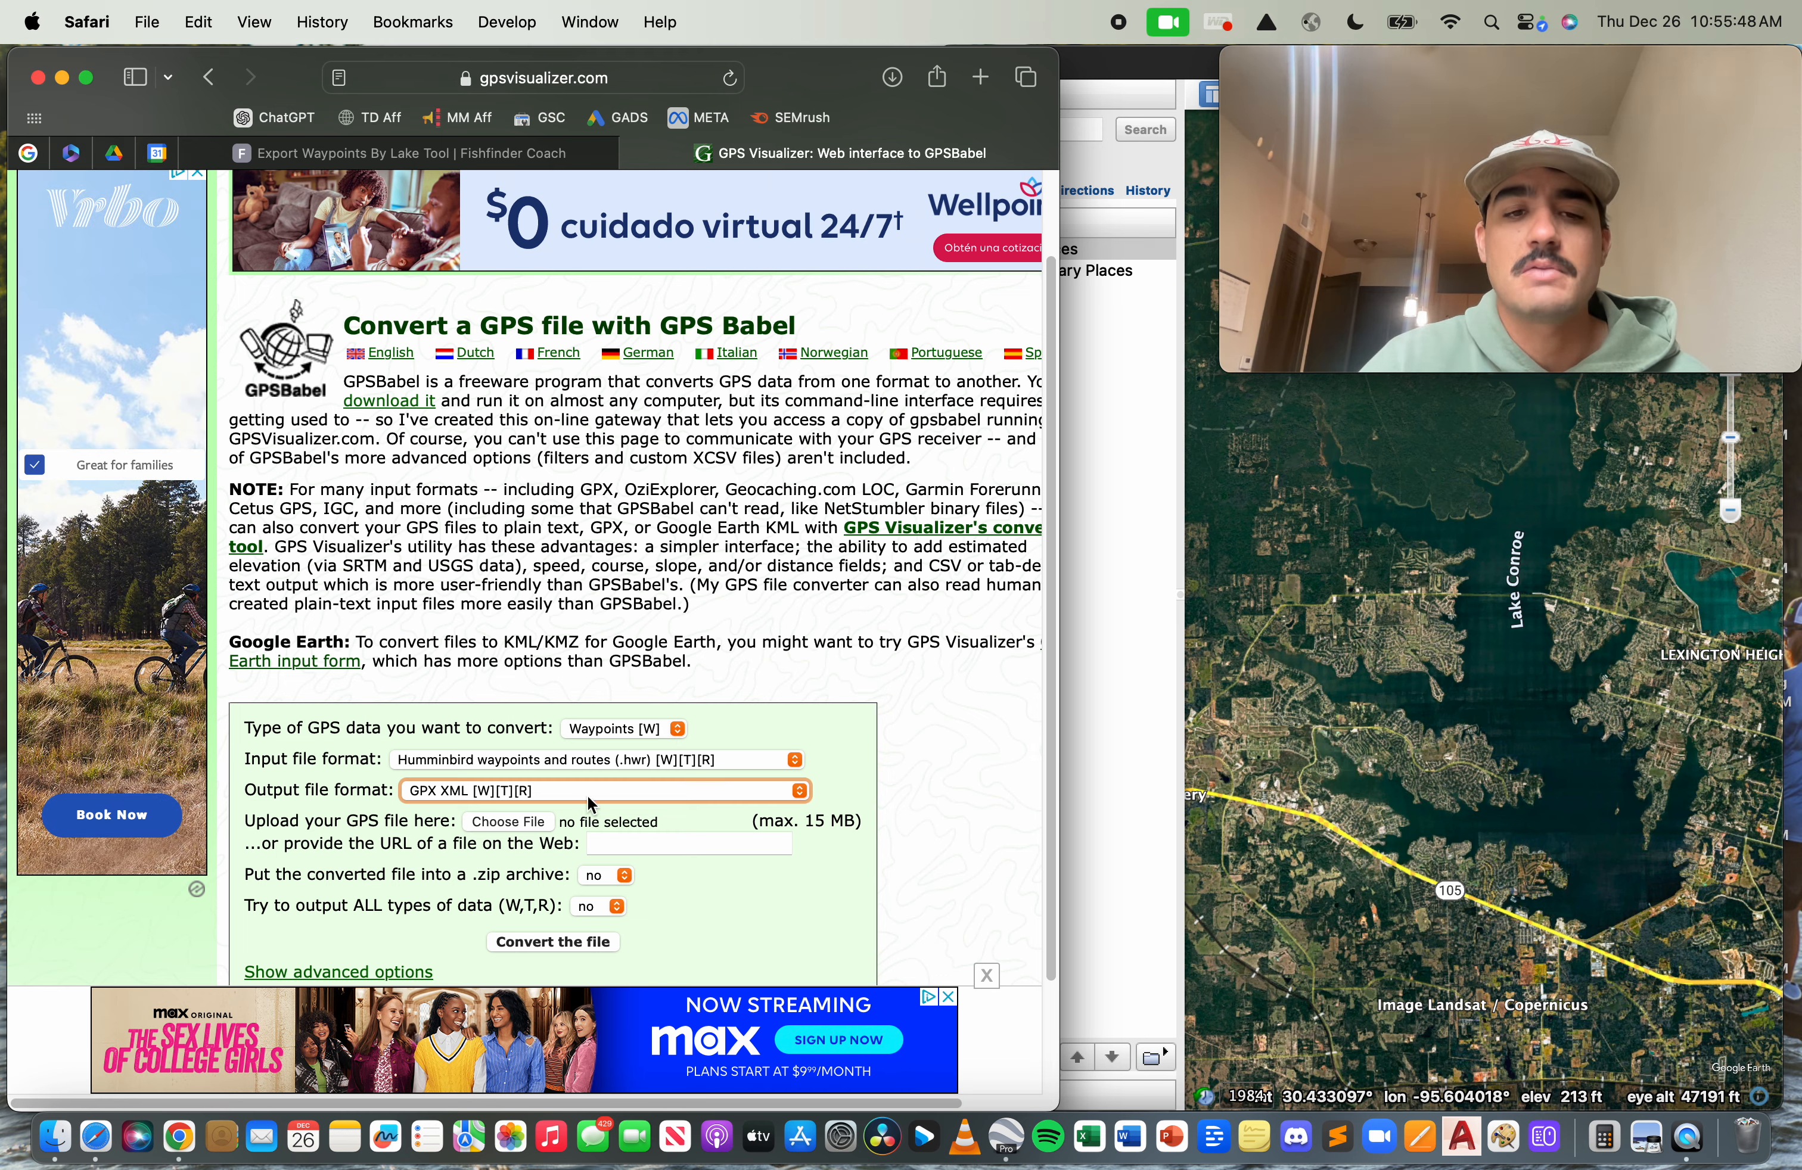
- Return to the GPX File Filtering Tool page and enter ConroeSouth as the new file name
left_click(578, 160)
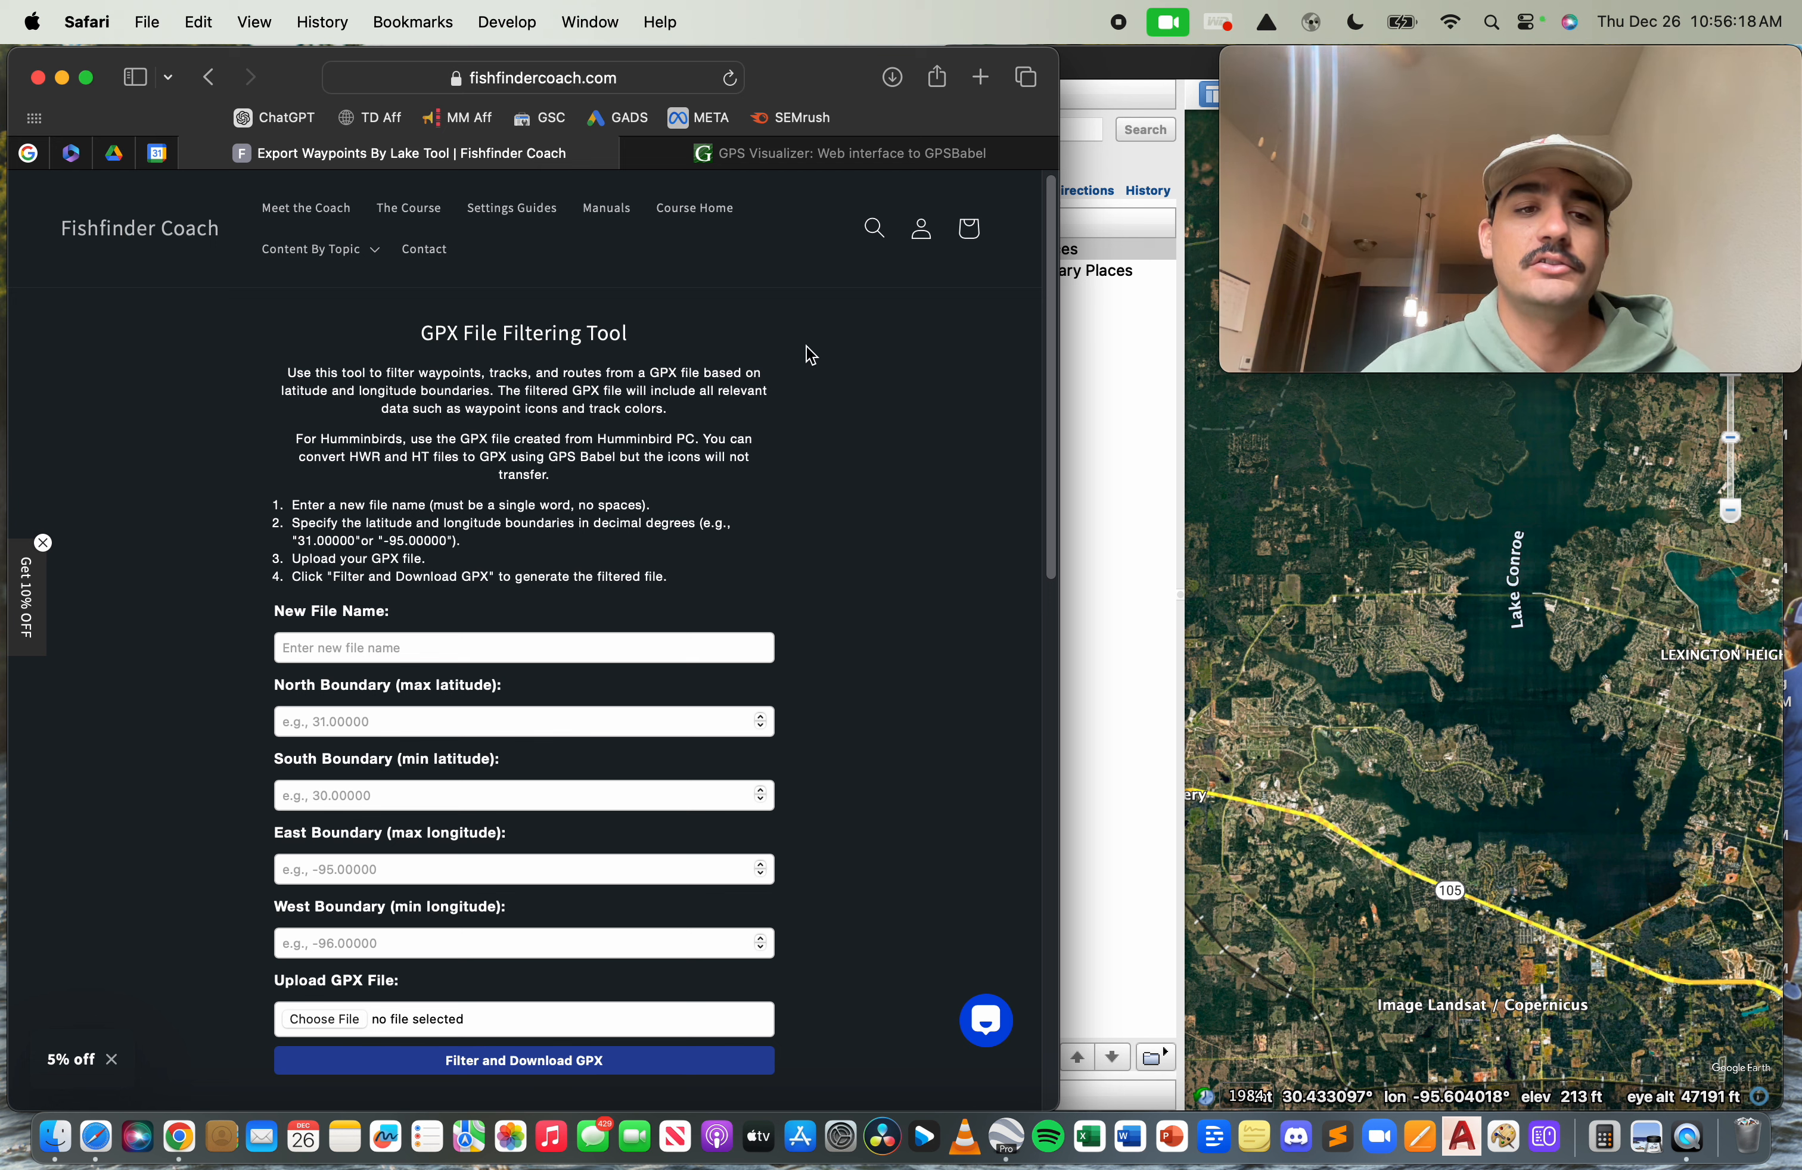
left_click(483, 638)
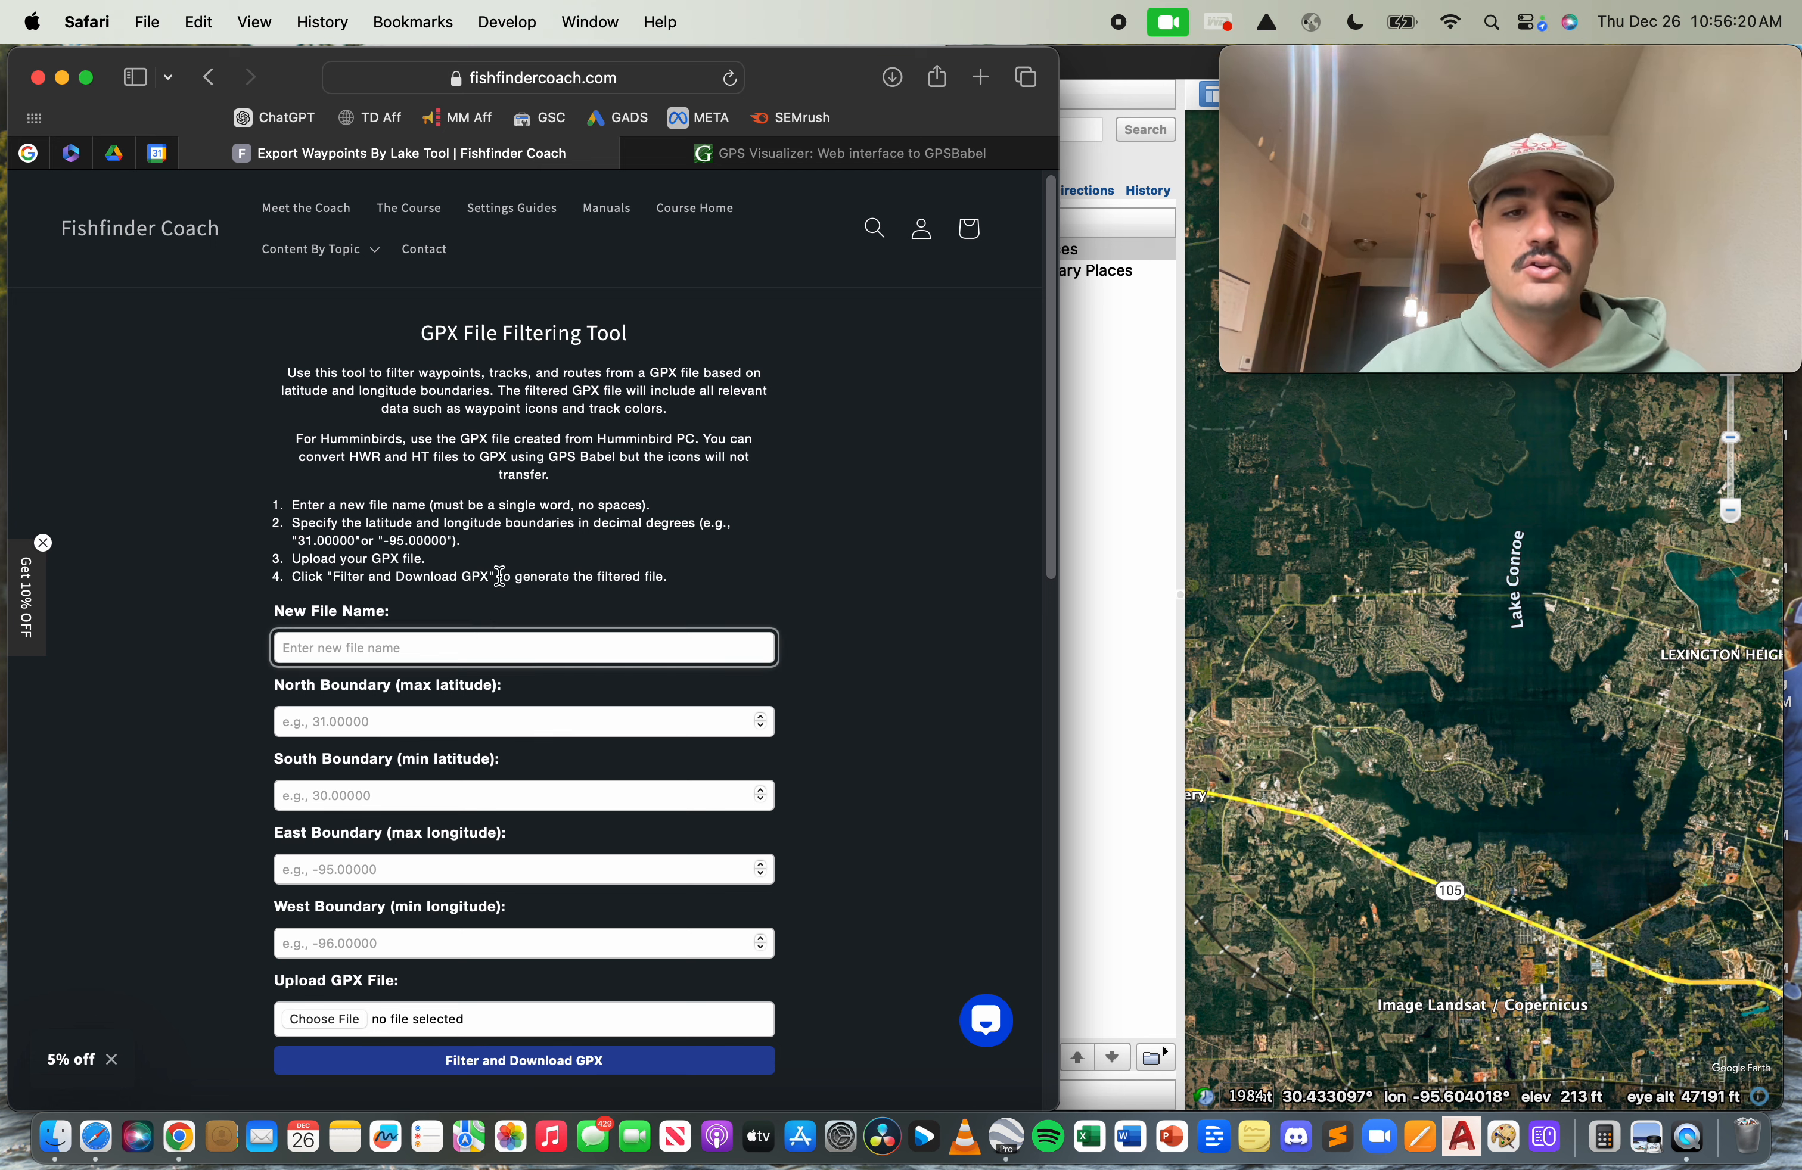
type("Conre")
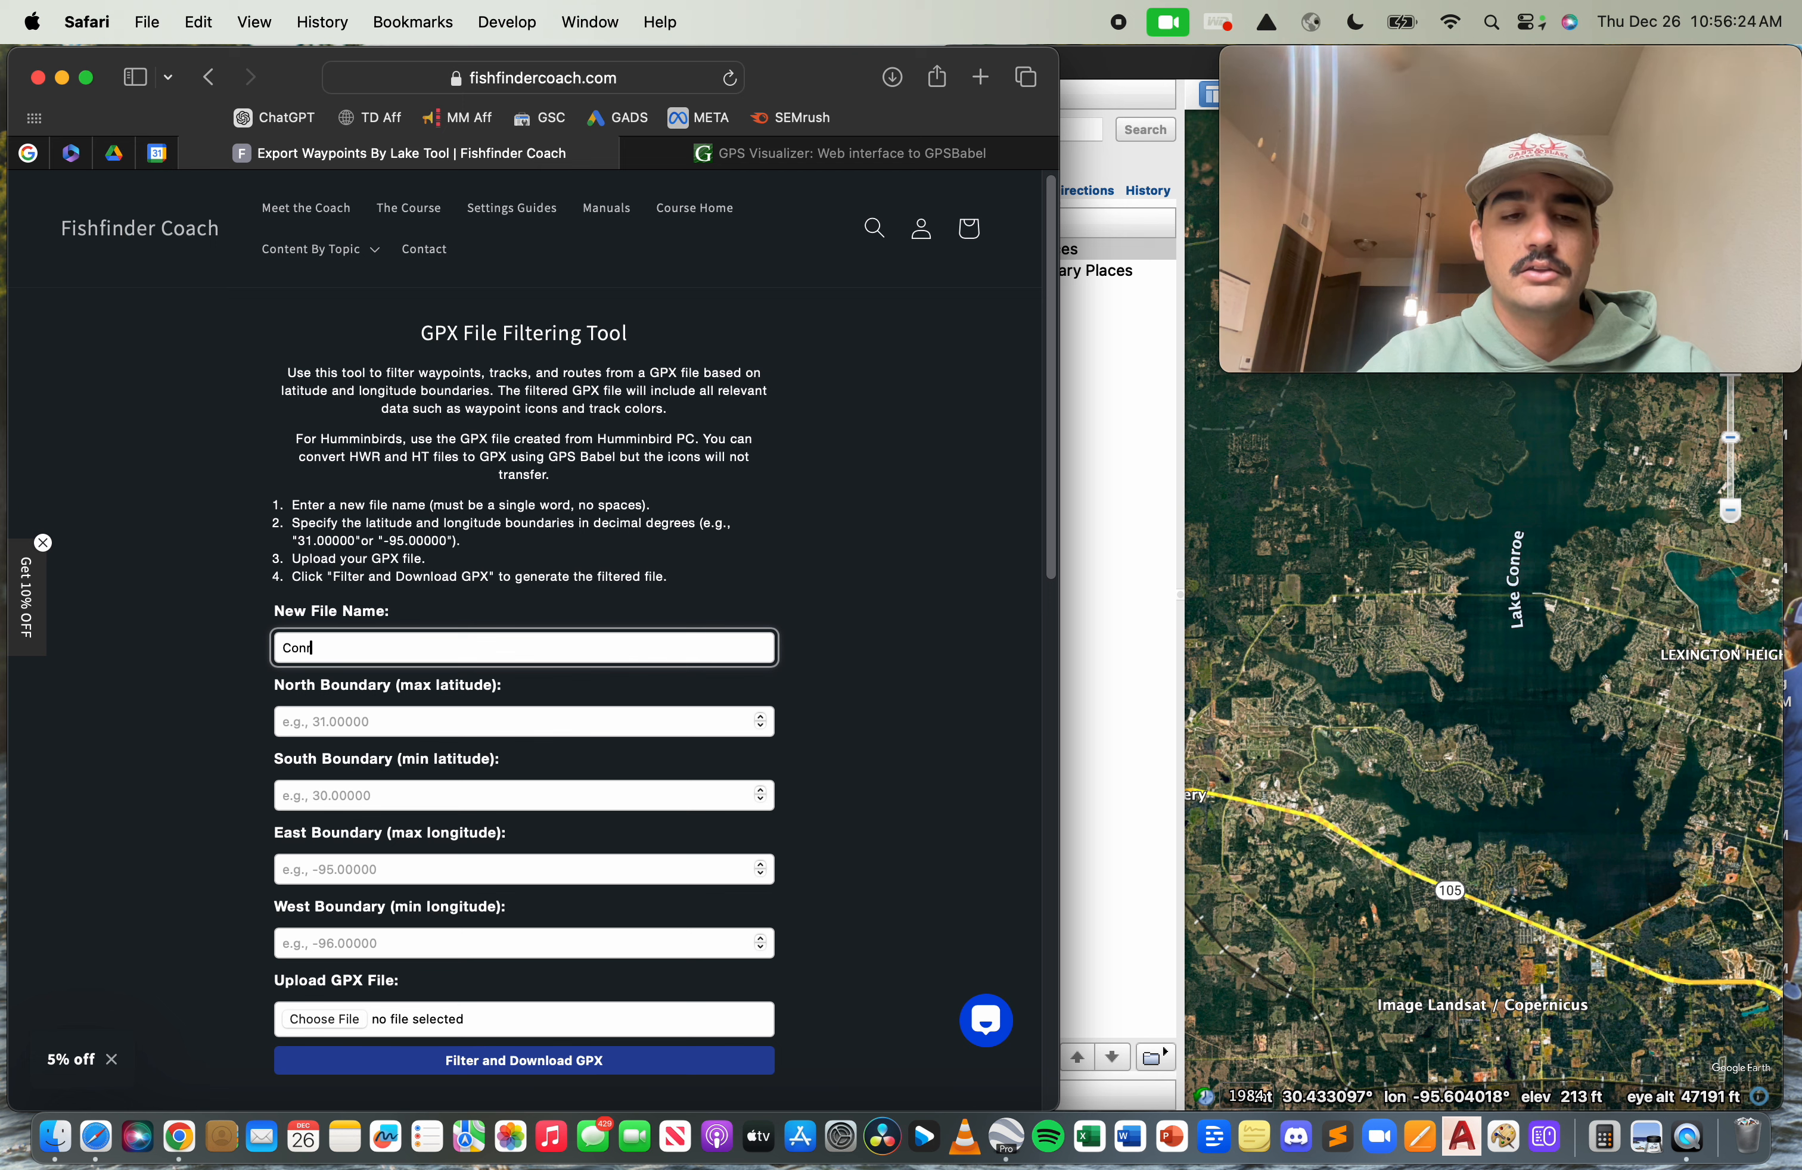
type("eSouth")
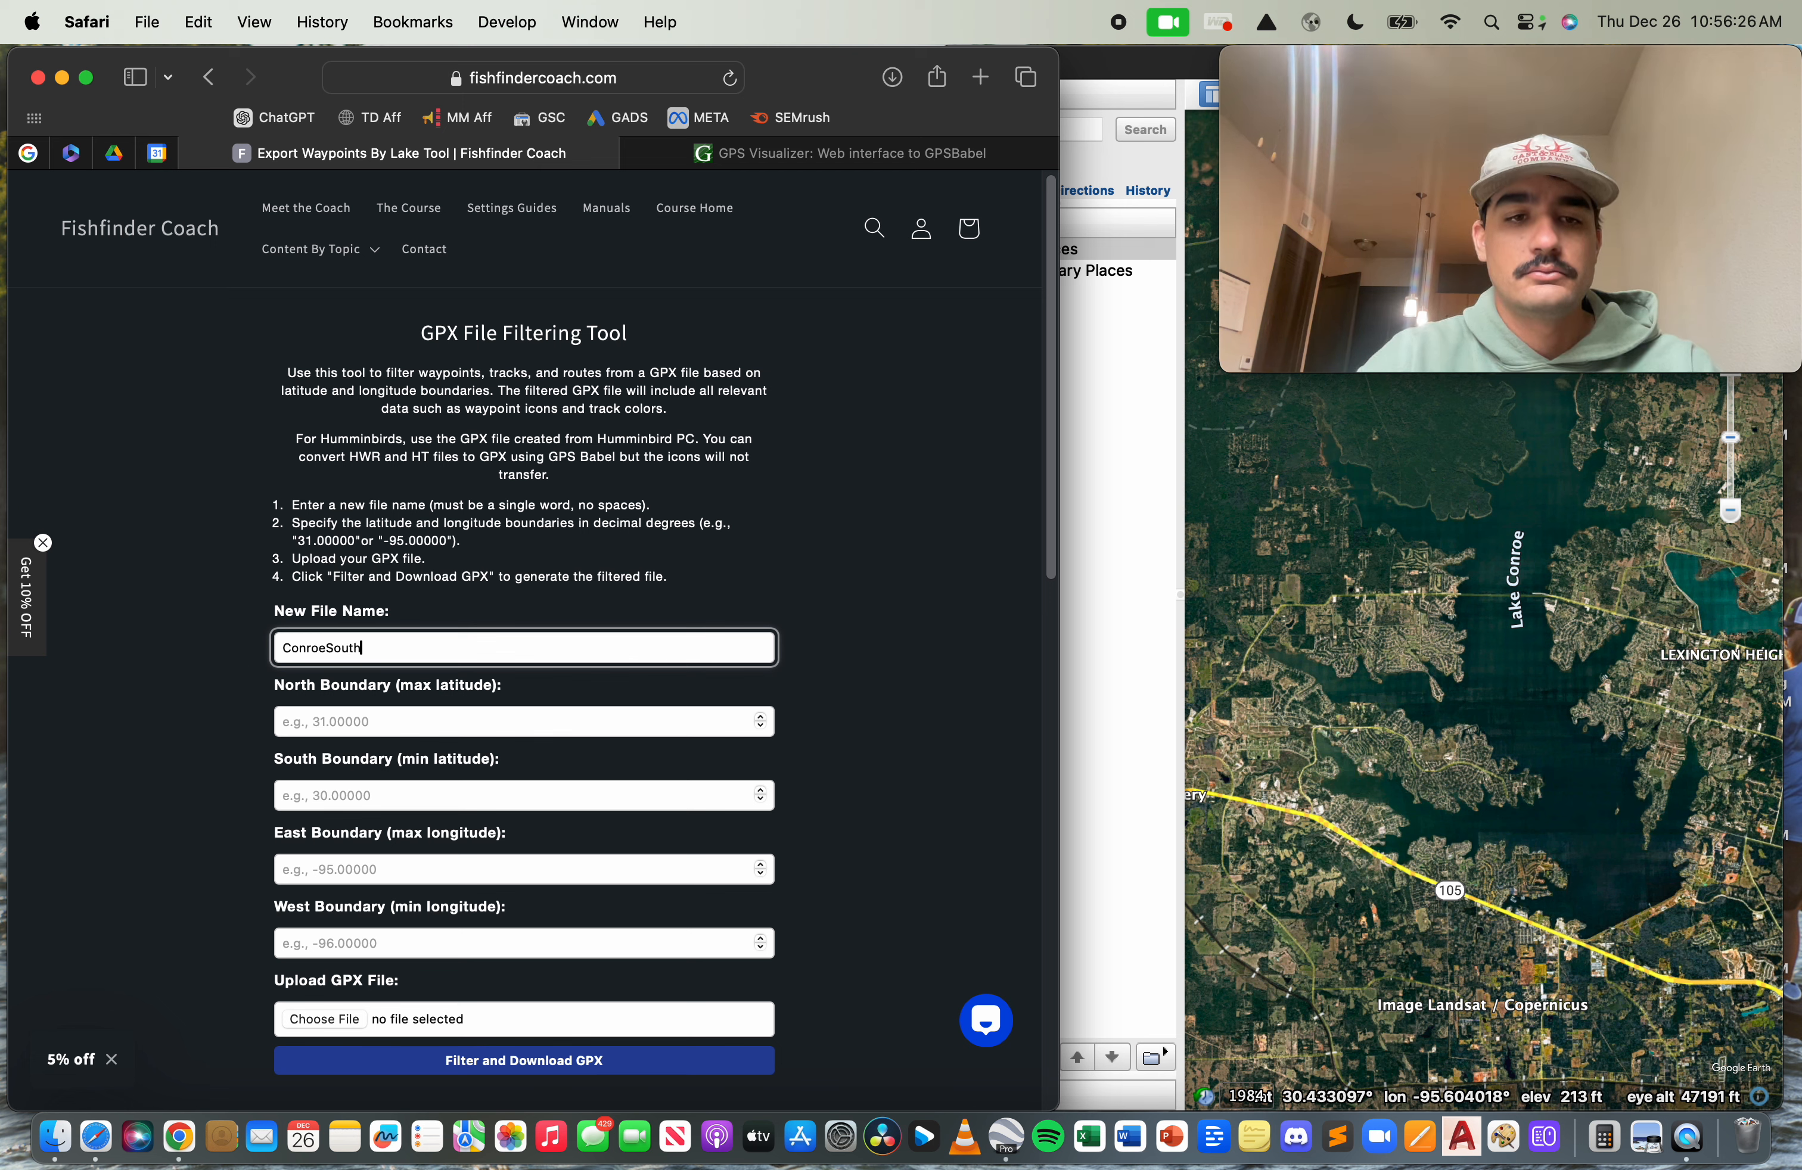
- Check the latitude across the middle of Lake Conroe in Google Earth Pro and set the filter's north boundary to 30.4
left_click(448, 713)
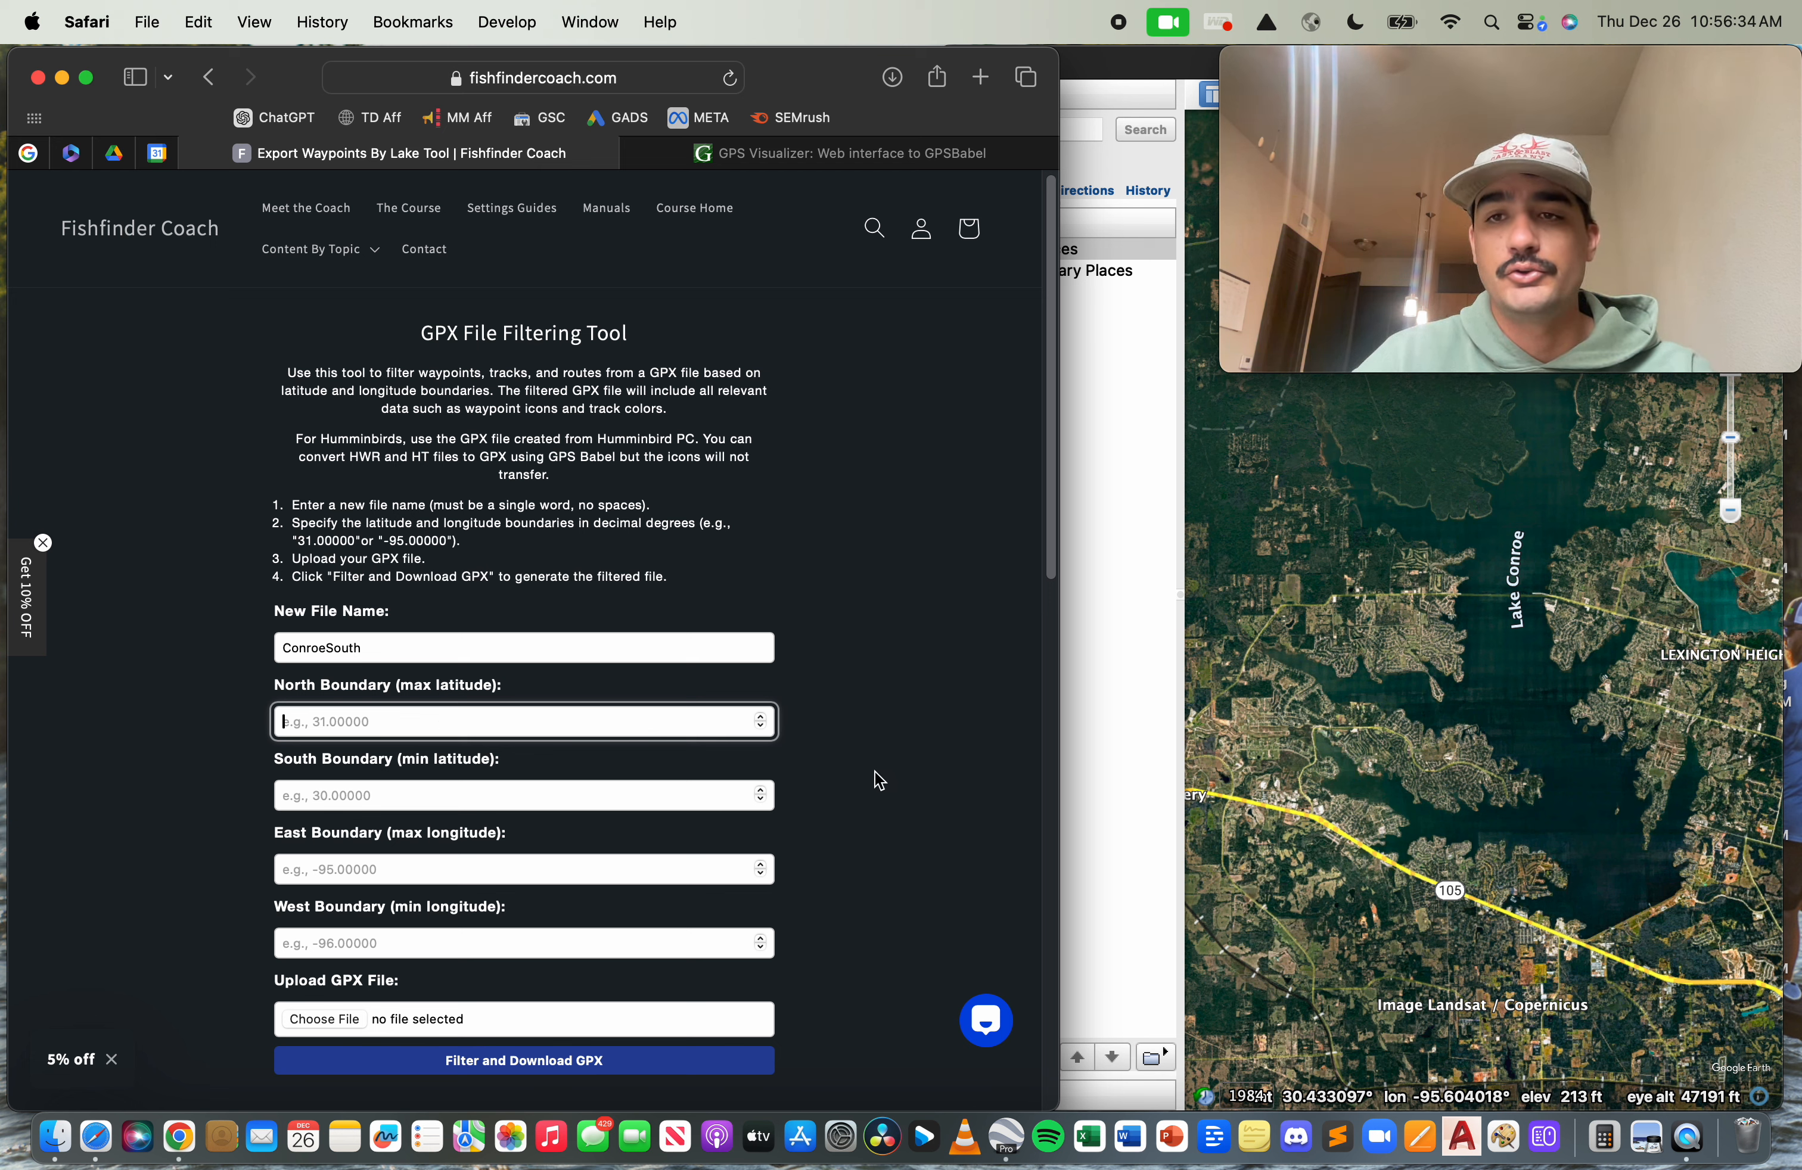
left_click(1365, 720)
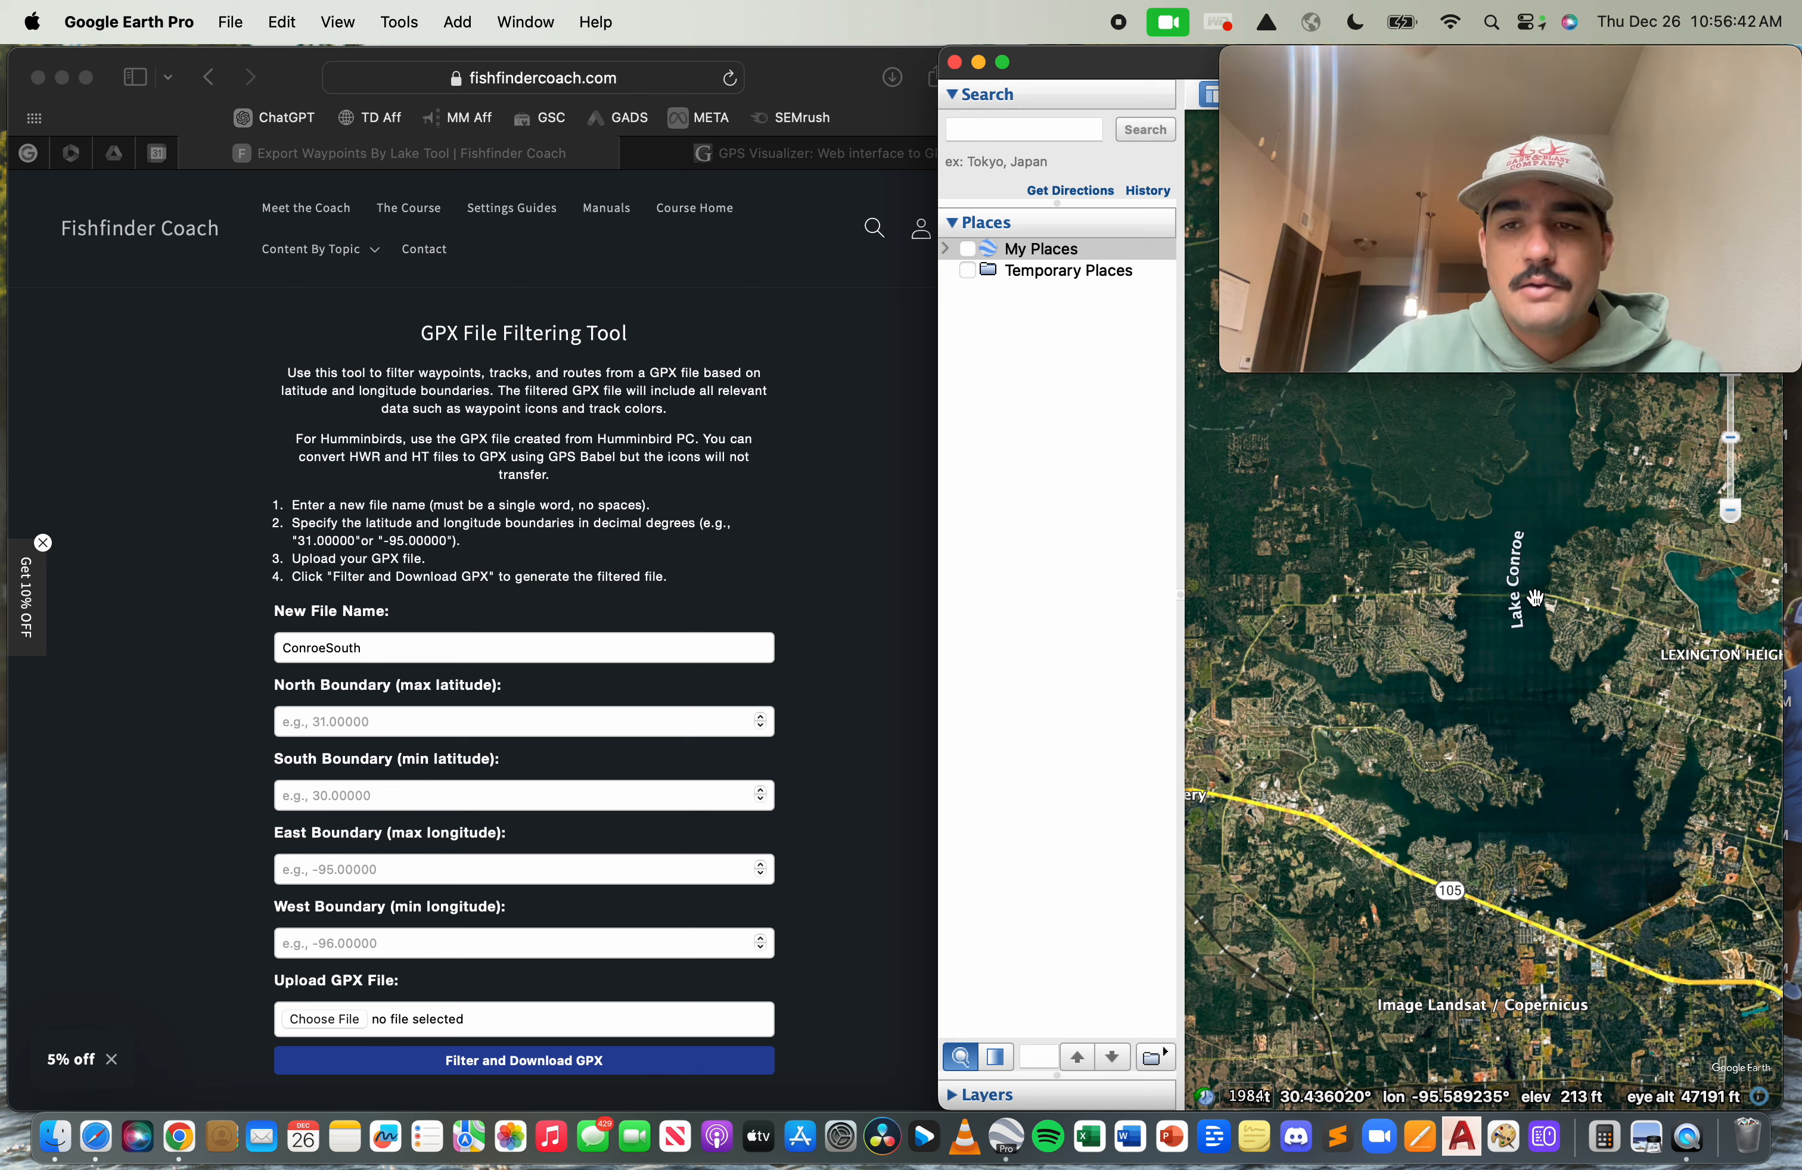
scroll(1534, 599, "up", 2)
scroll(1534, 597, "up", 2)
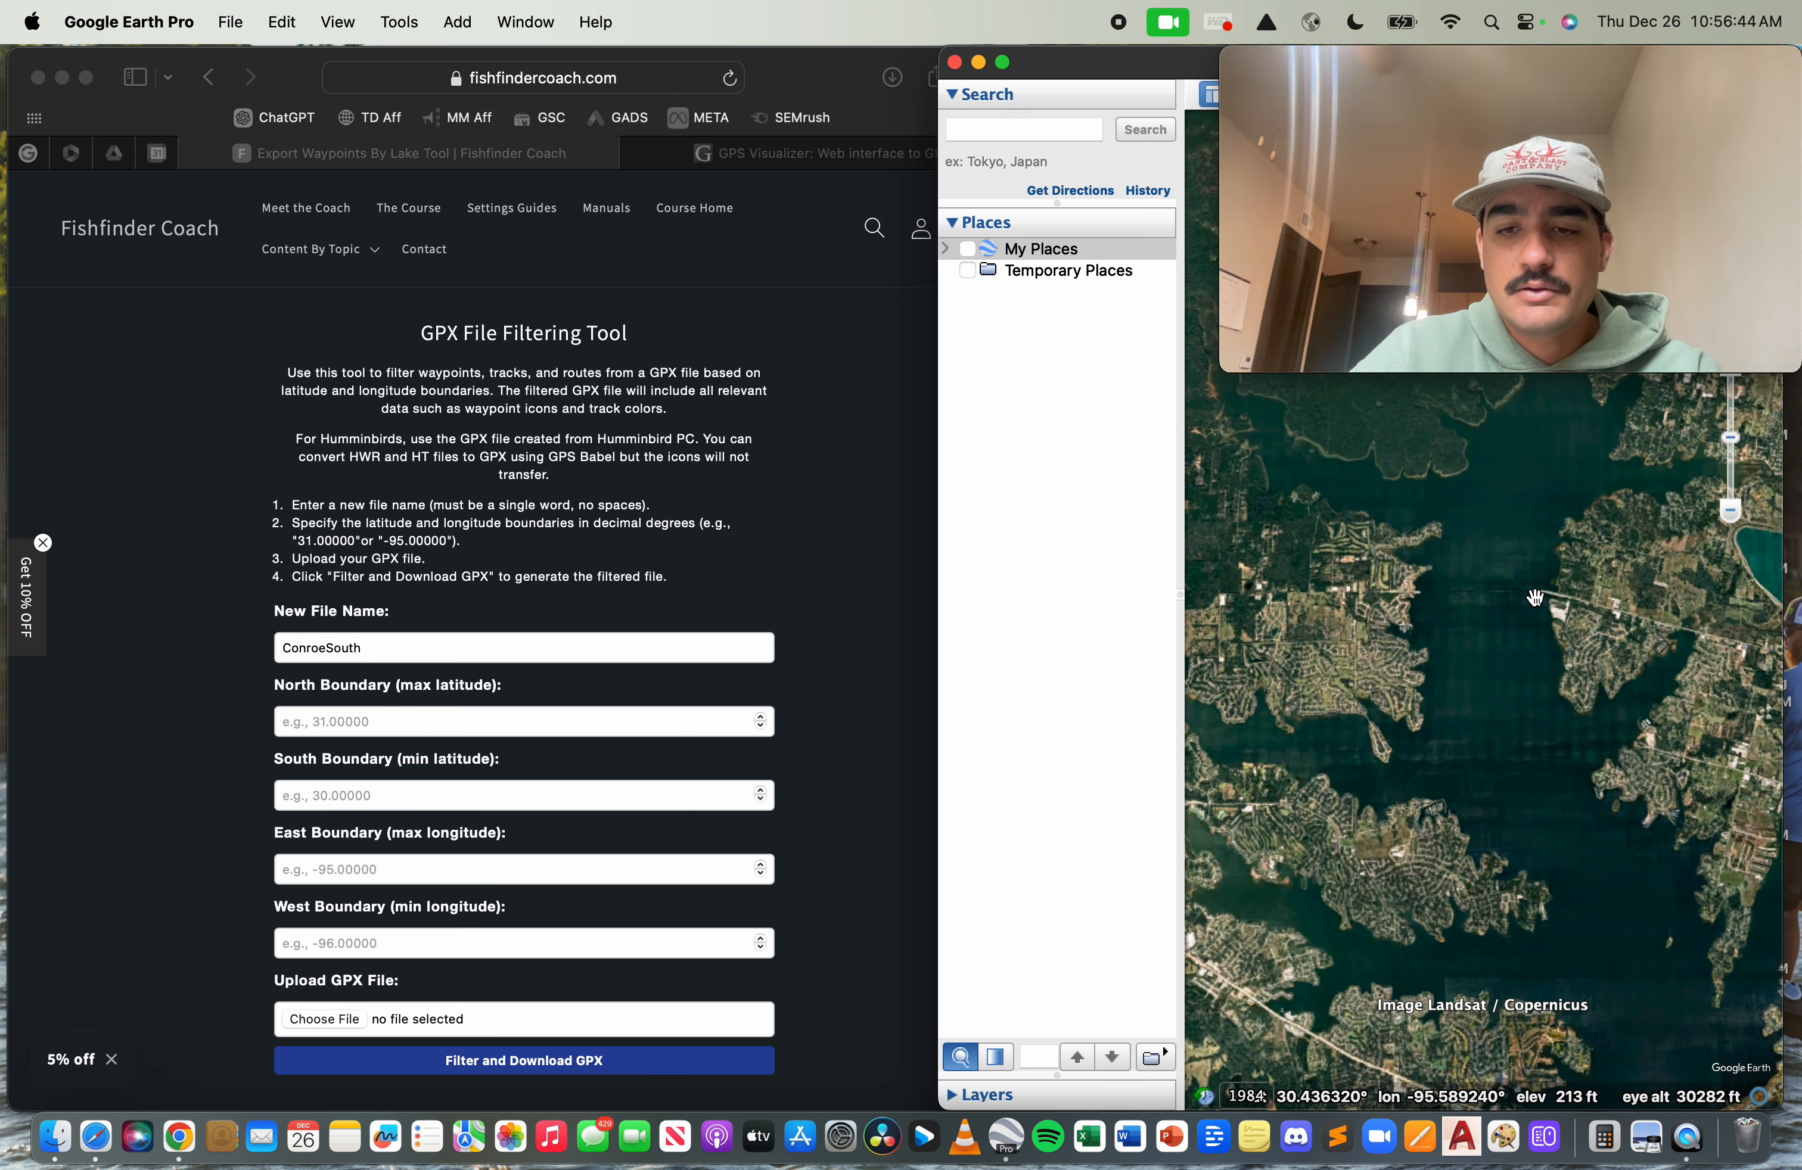
left_click(477, 724)
type("30.4")
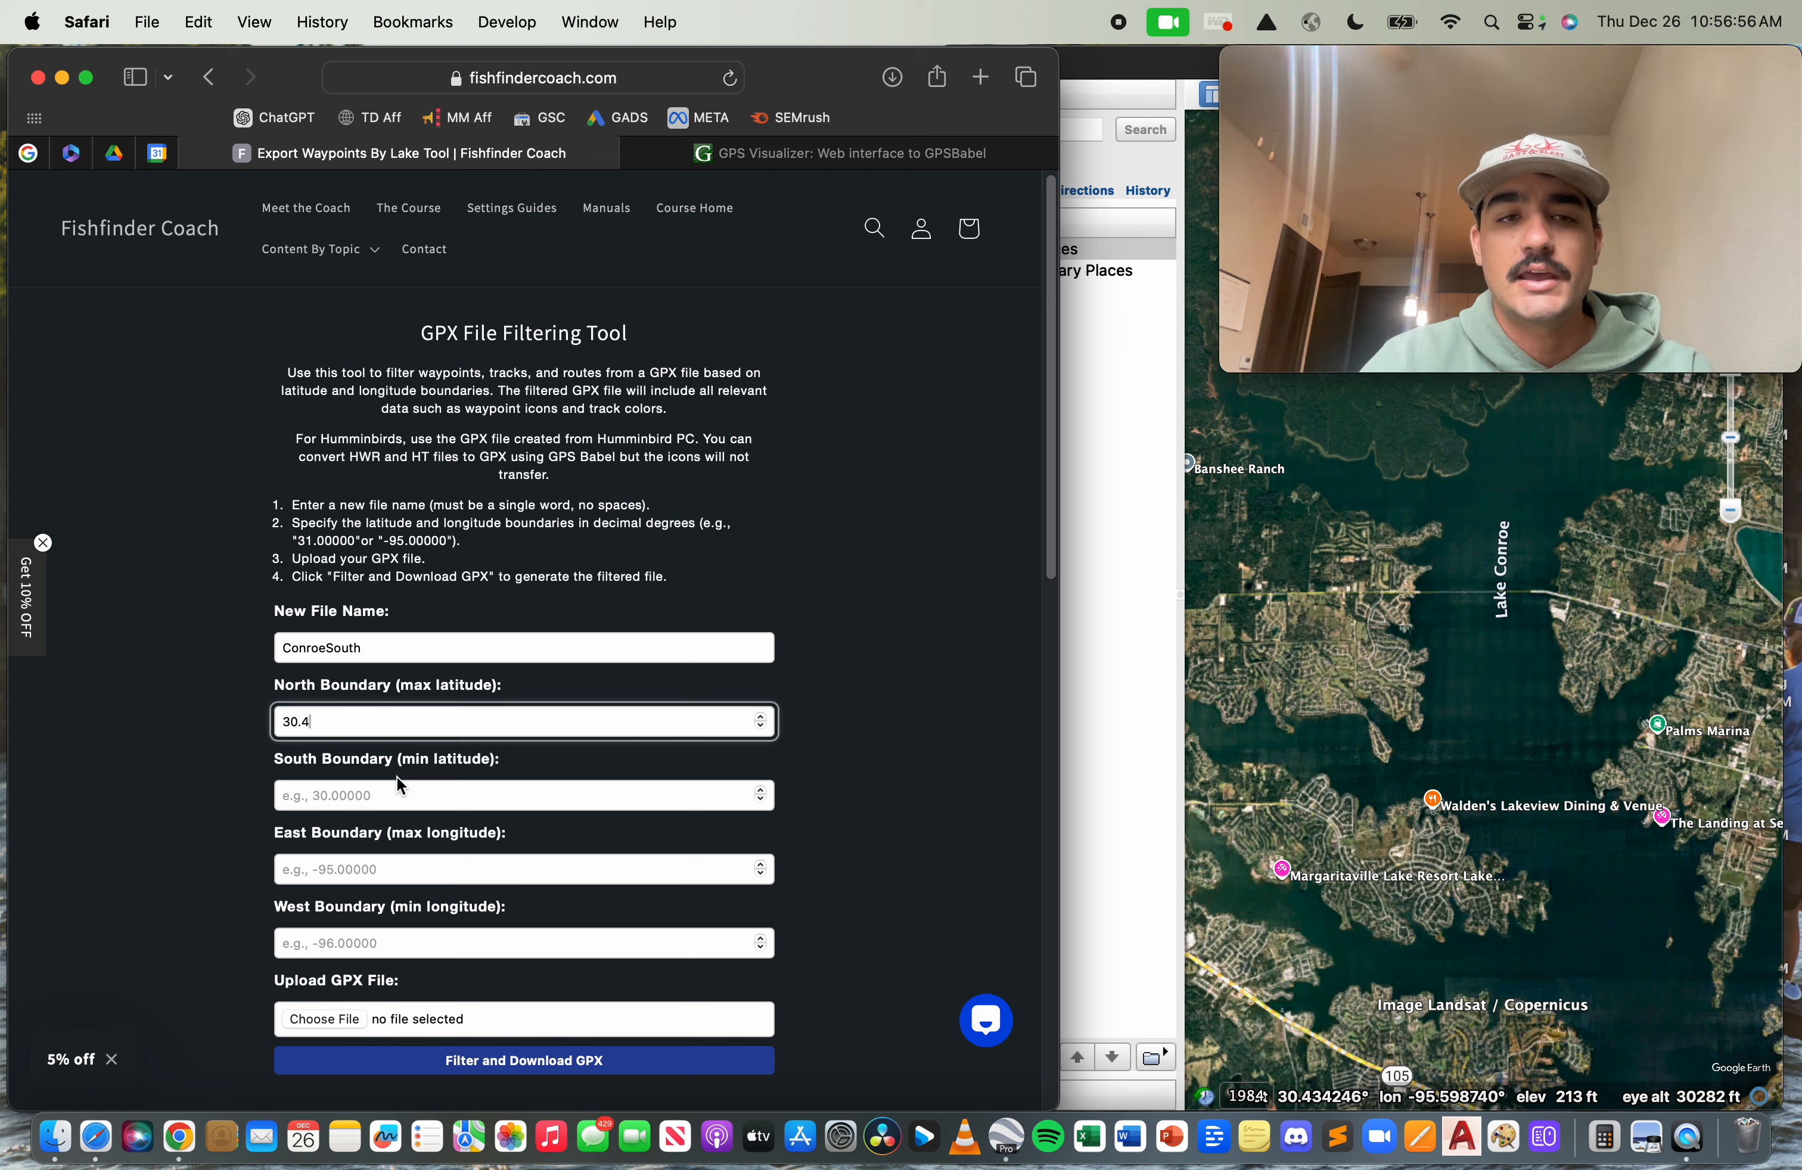
- Check the latitude below the lake's southern end in Google Earth Pro and set the filter's south boundary to 30.3
left_click(394, 791)
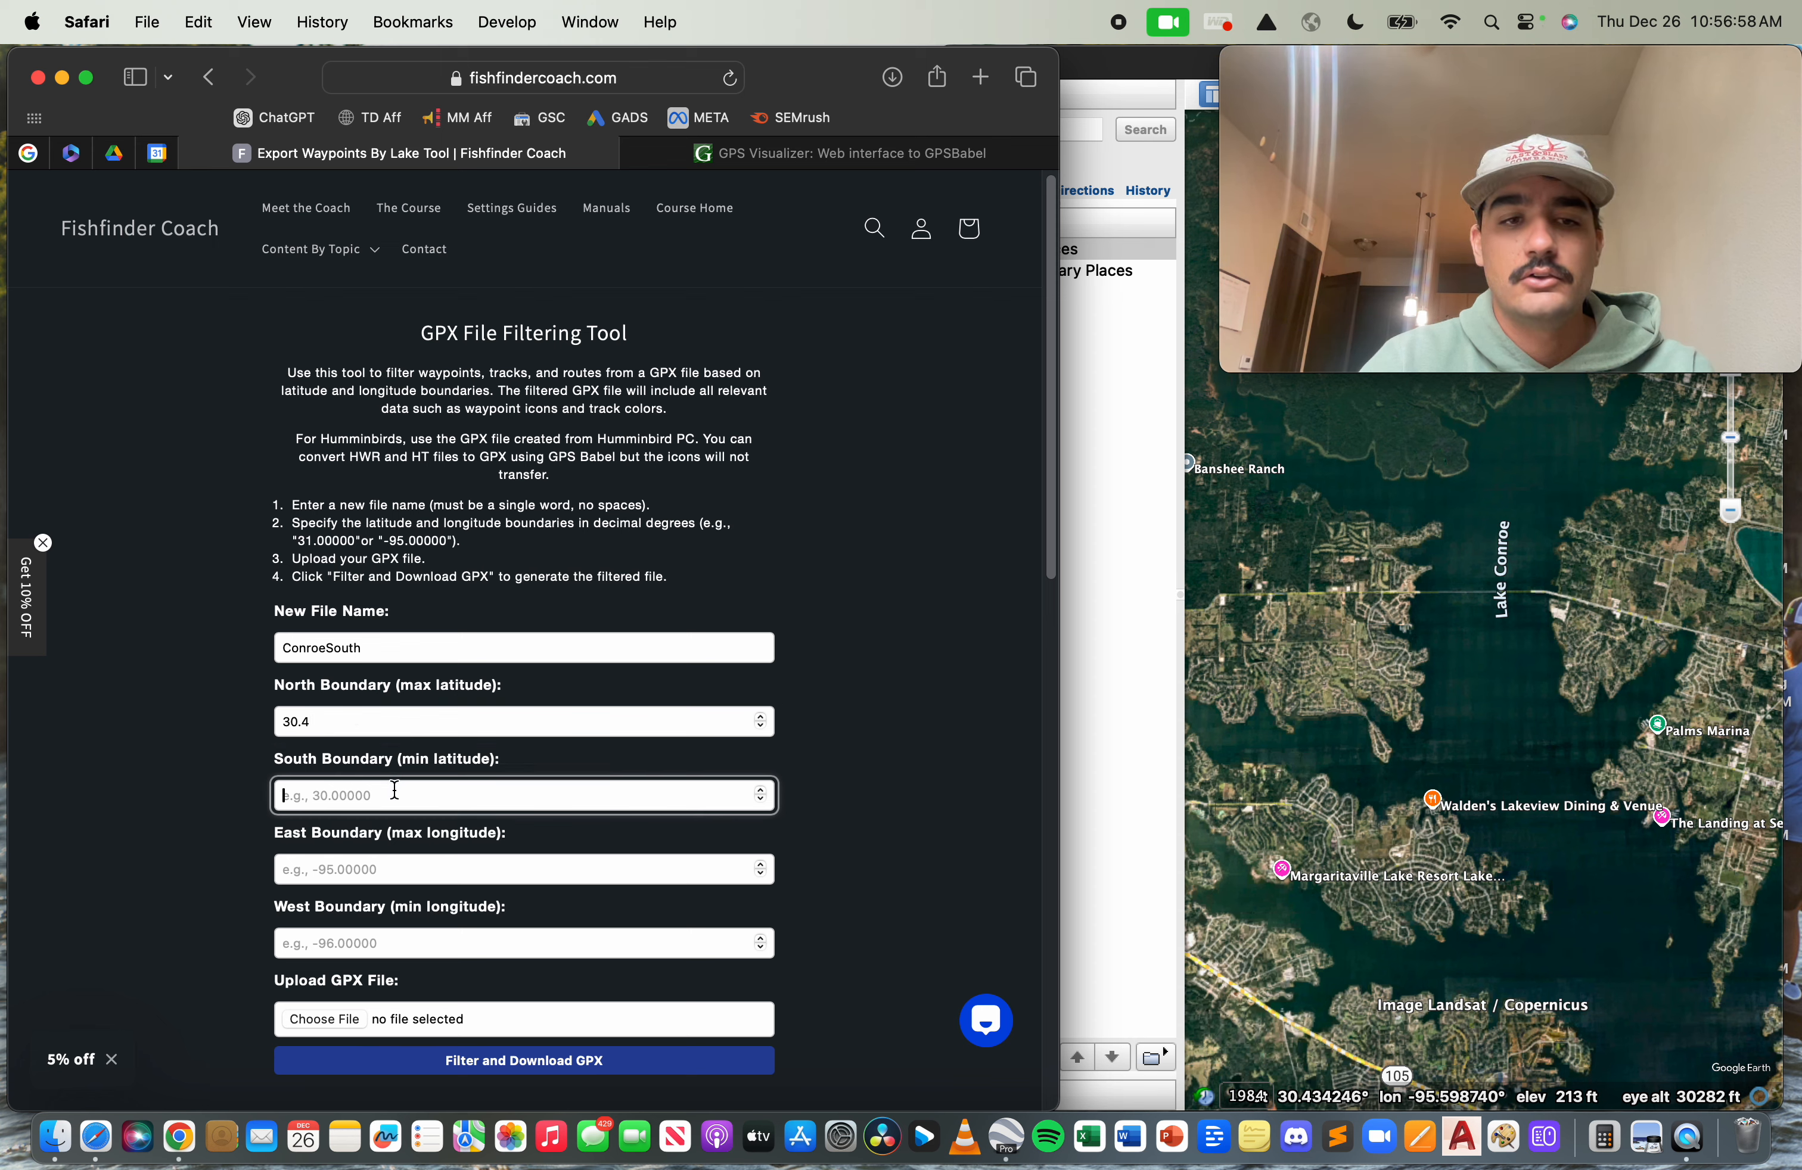
scroll(1599, 635, "down", 3)
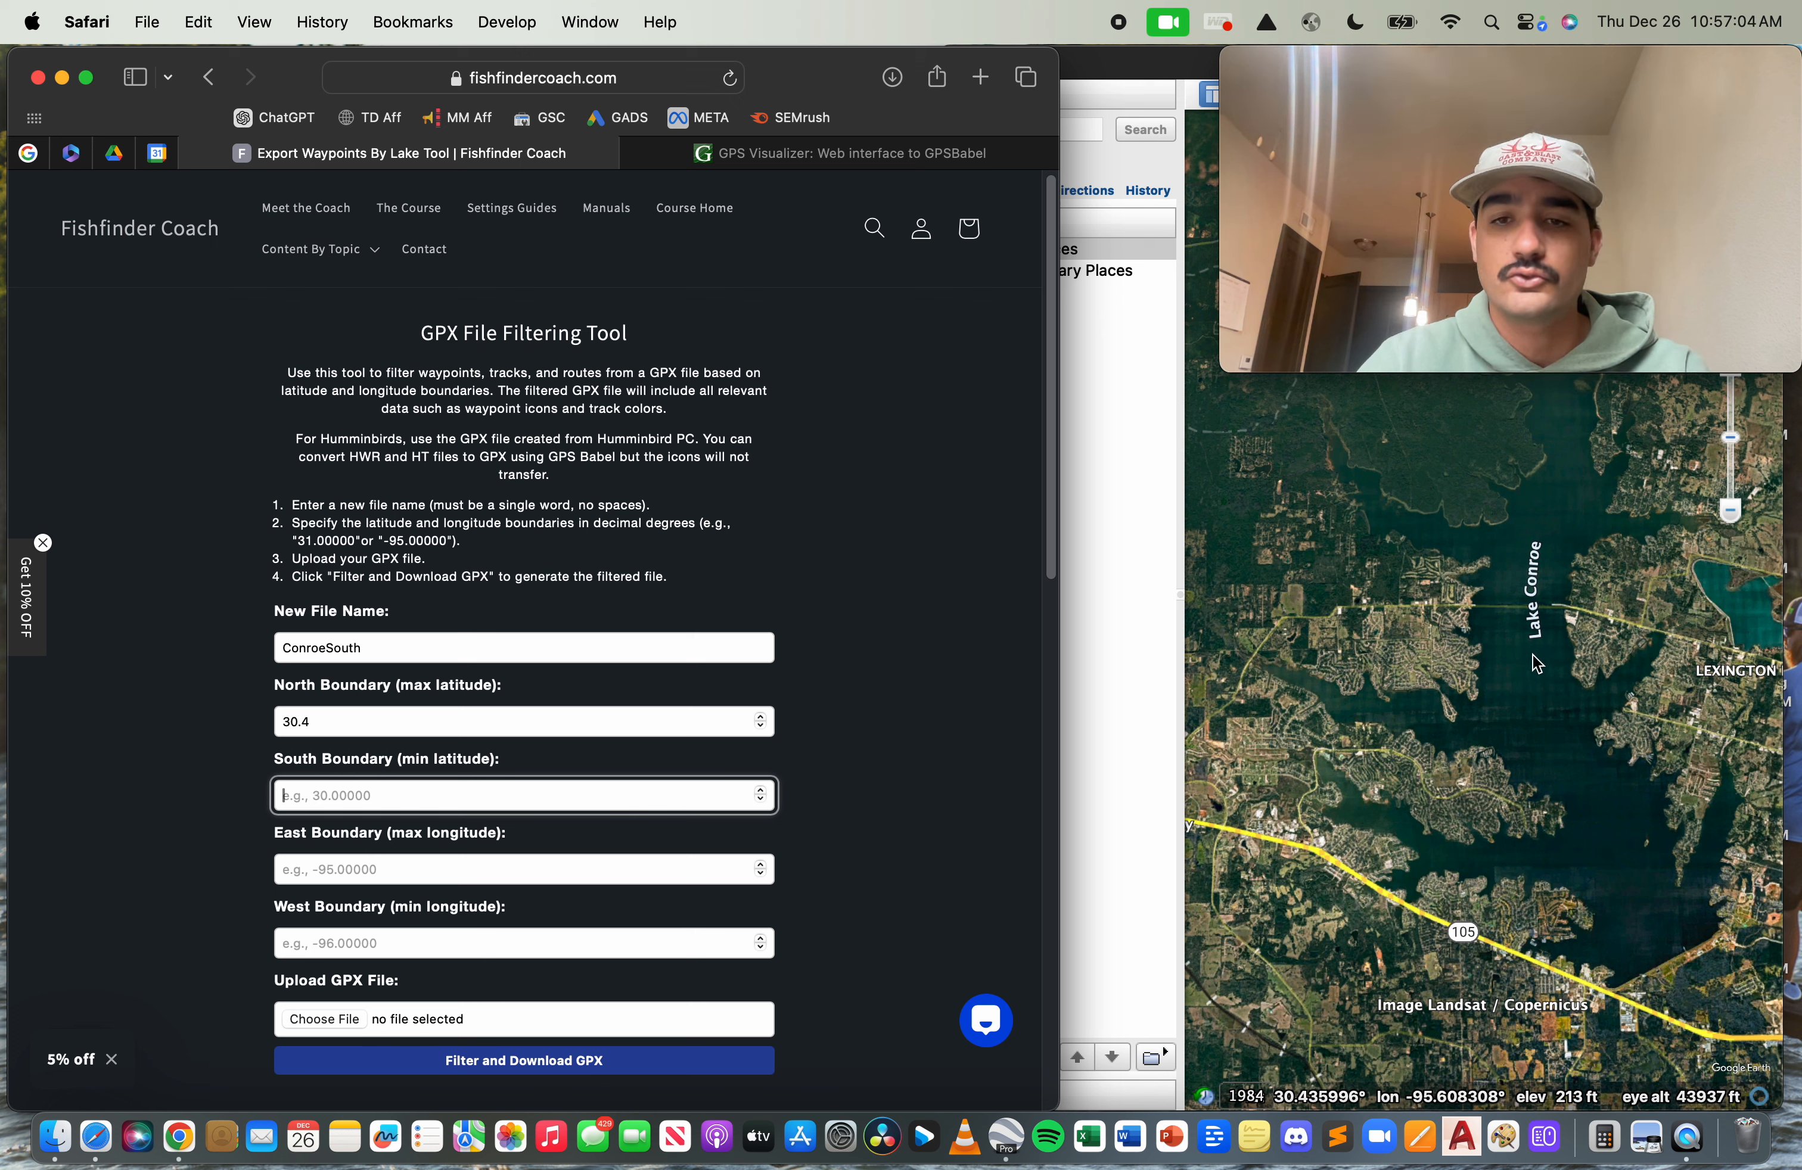
left_click(1600, 997)
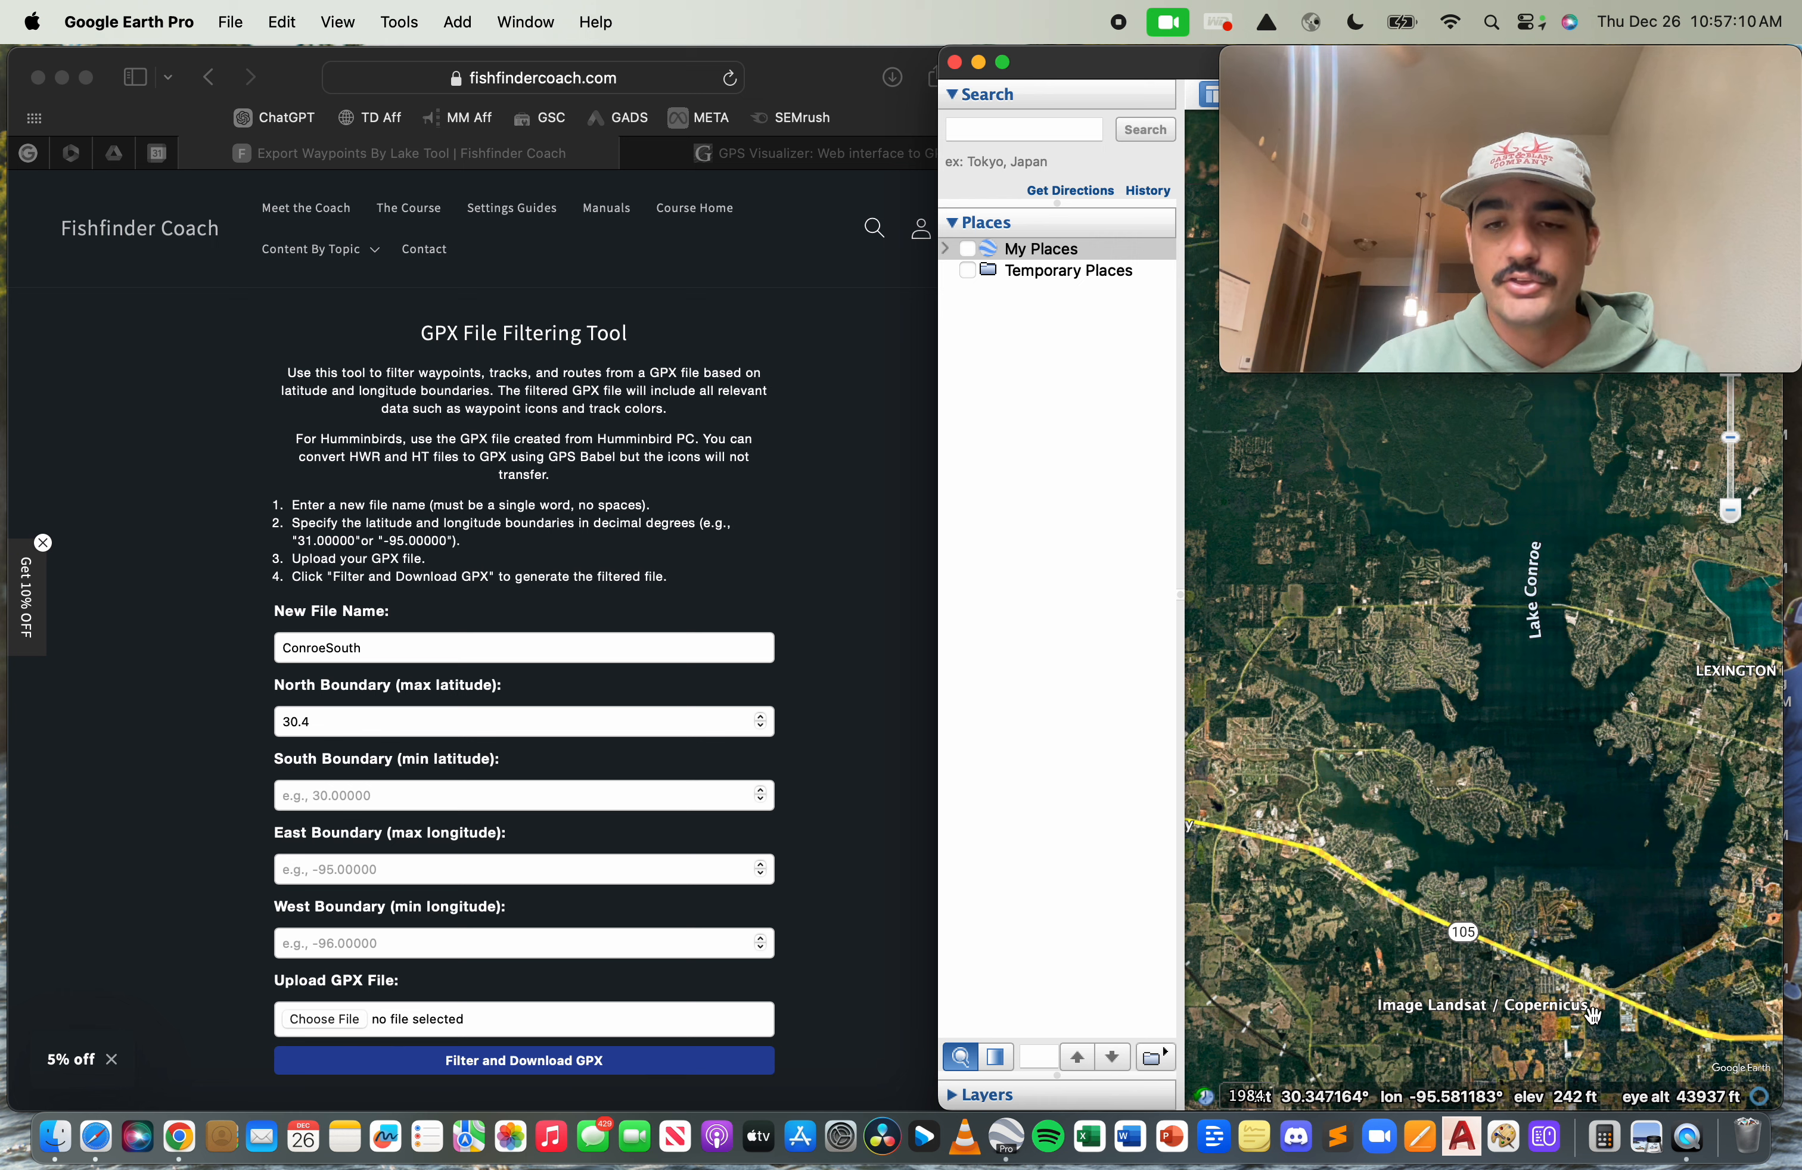
left_click(444, 798)
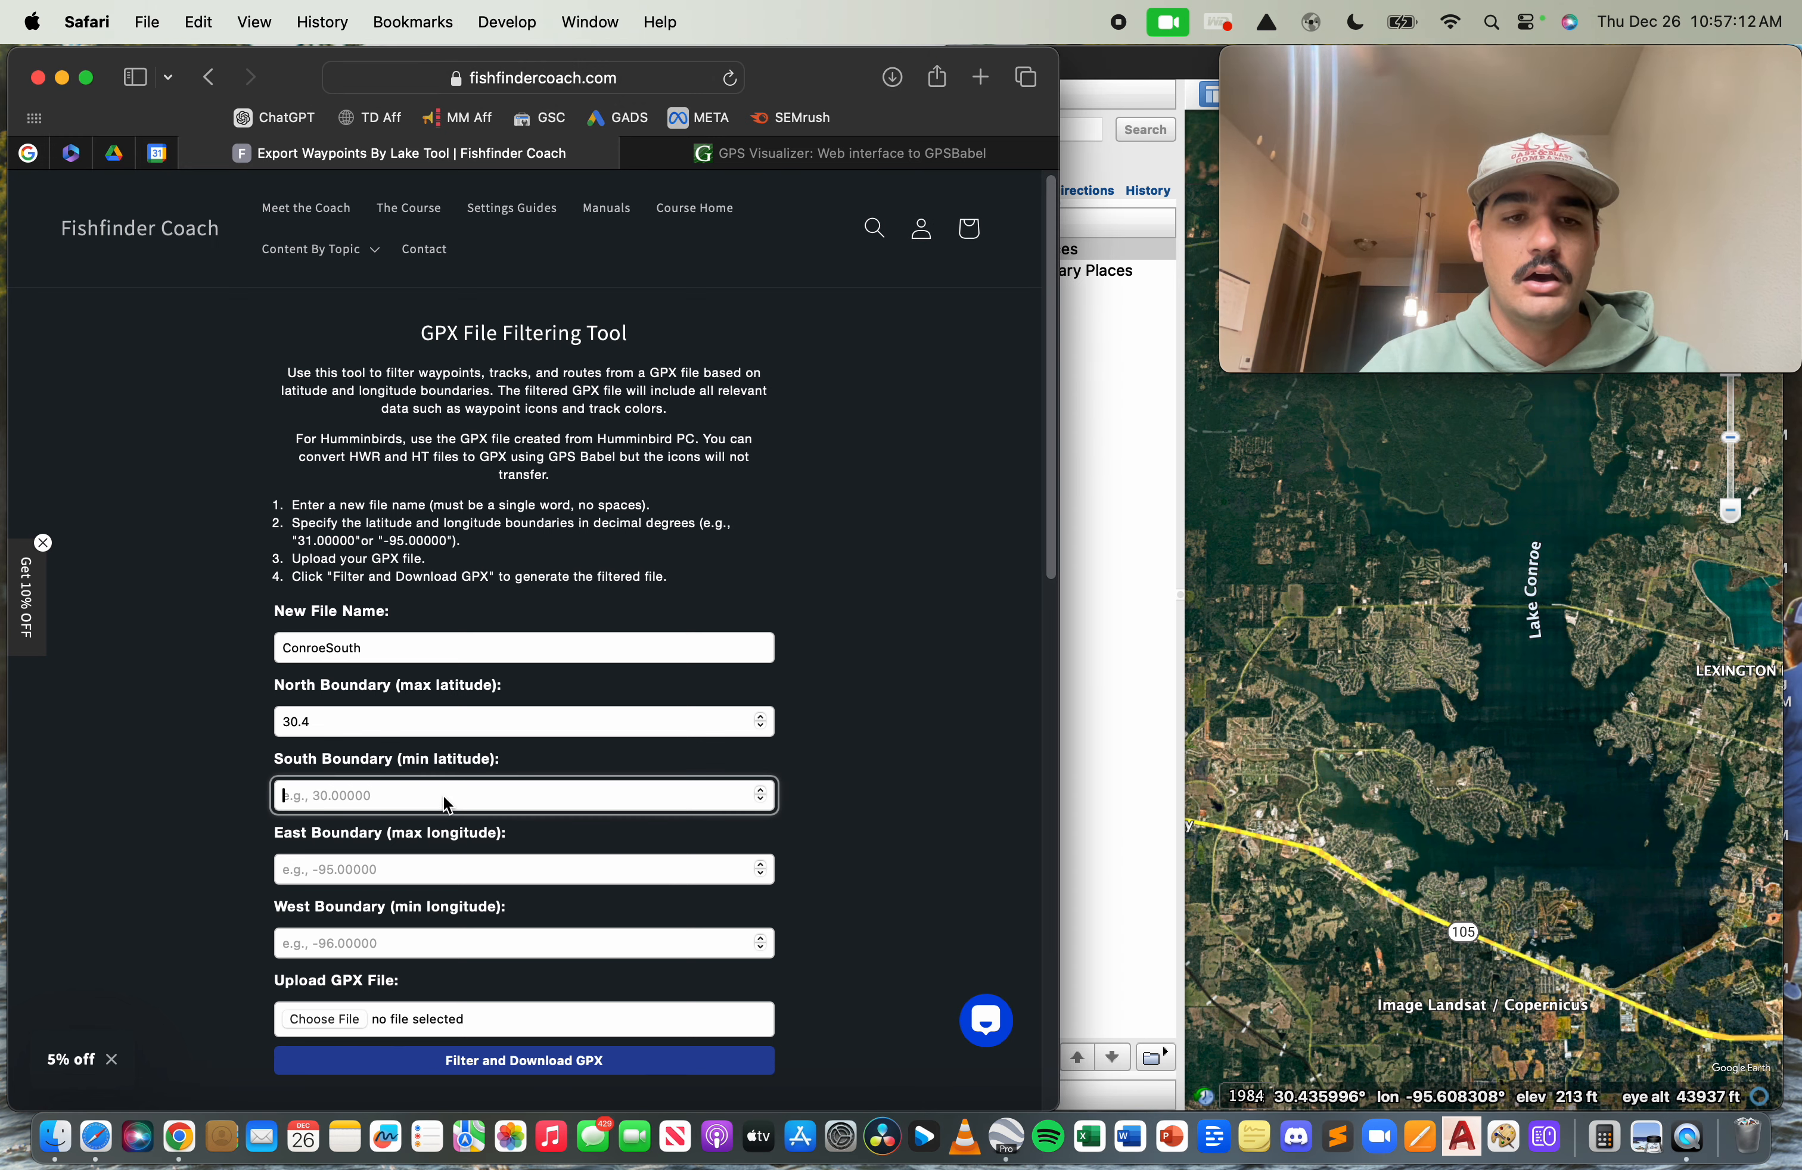
type("30.3")
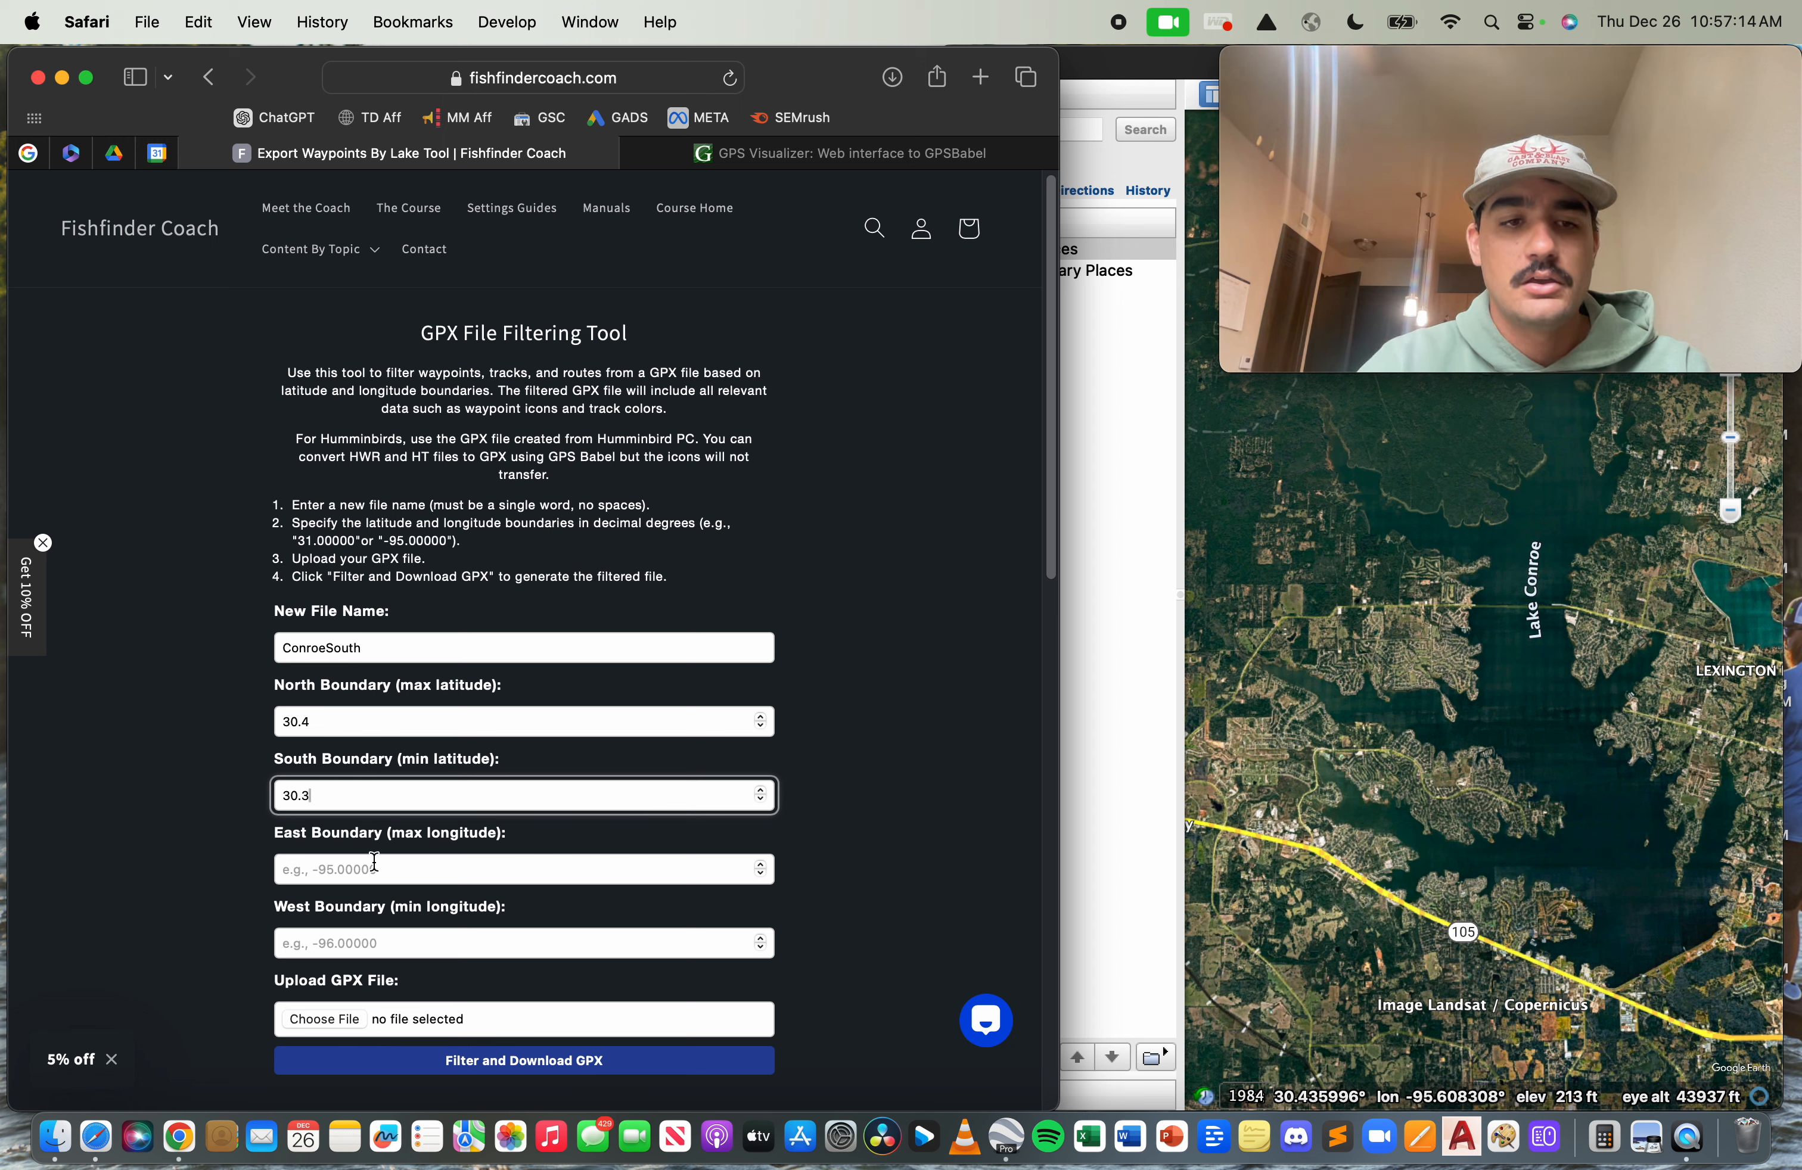
- Check the longitude east of the lake in Google Earth Pro and set the filter's east boundary to -95.5
left_click(374, 864)
left_click(1654, 872)
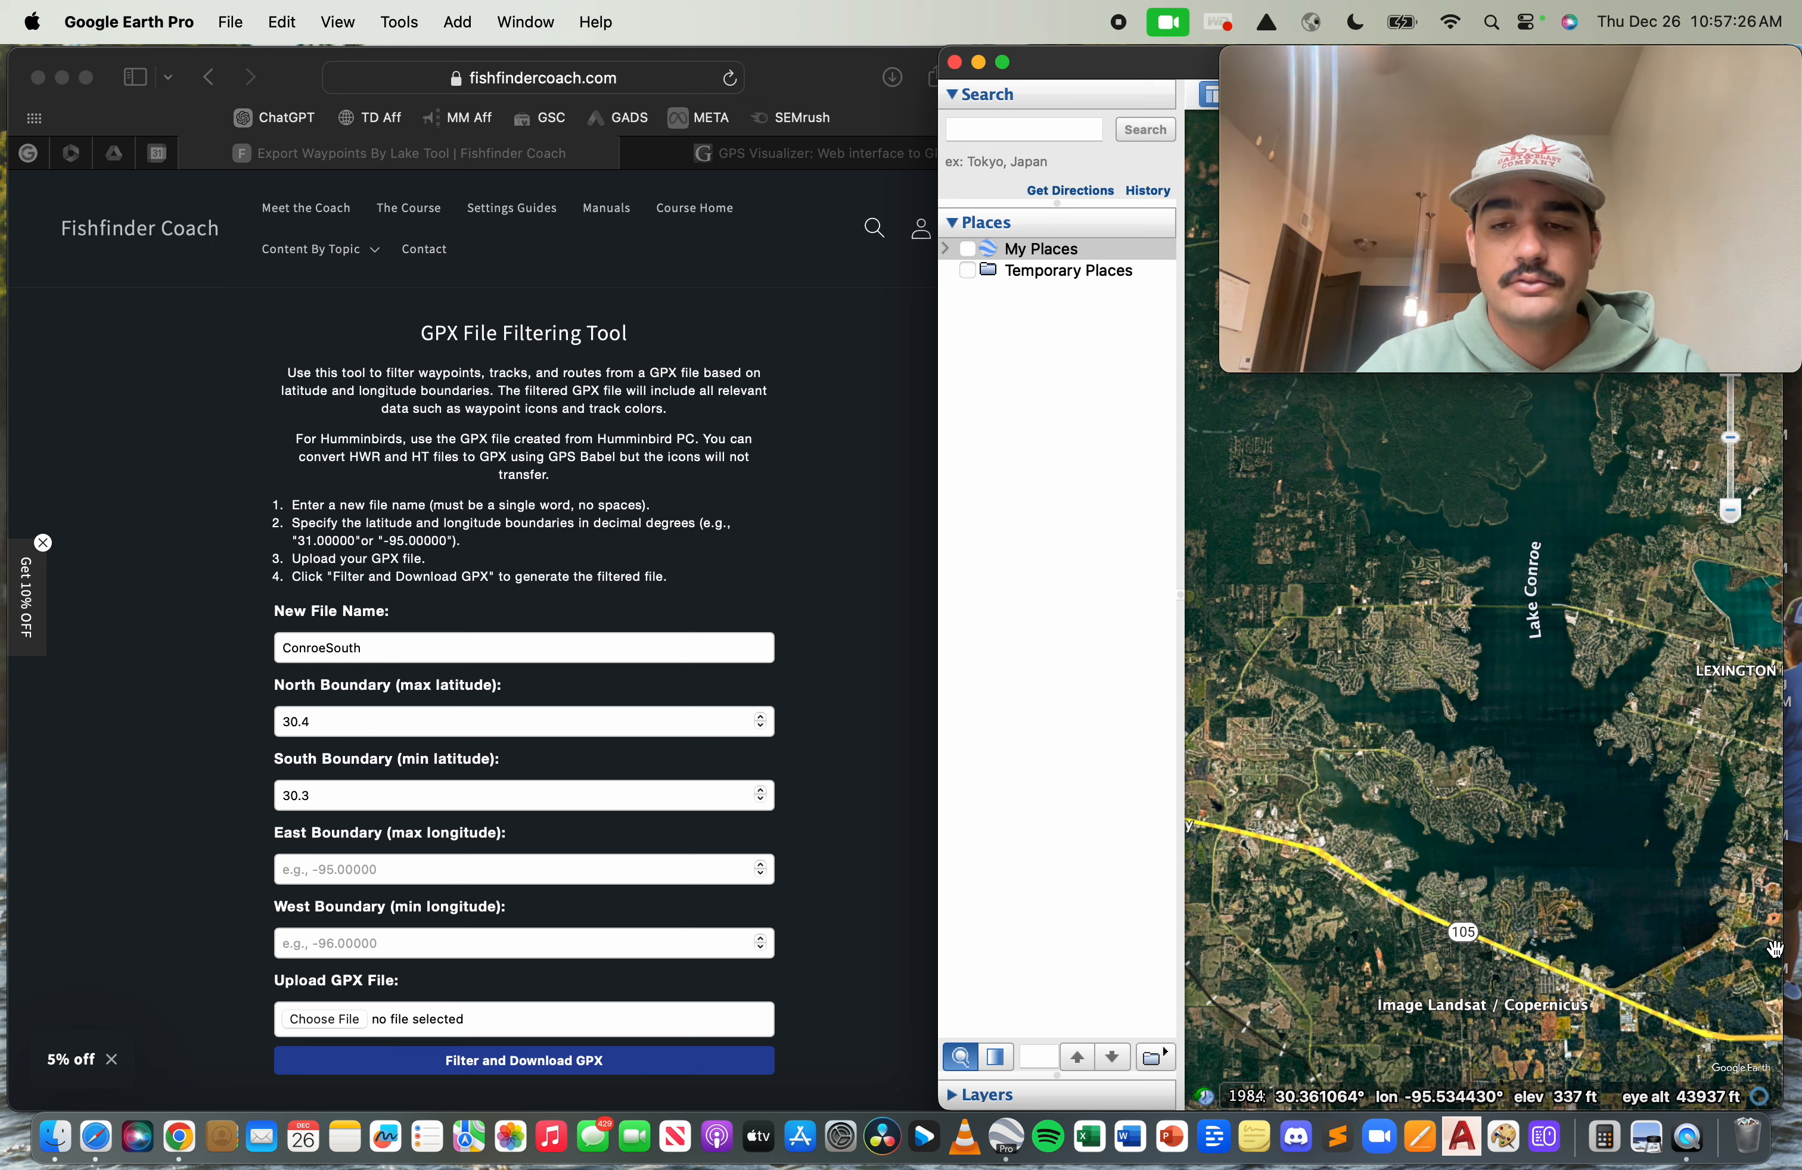
left_click(586, 872)
type("-")
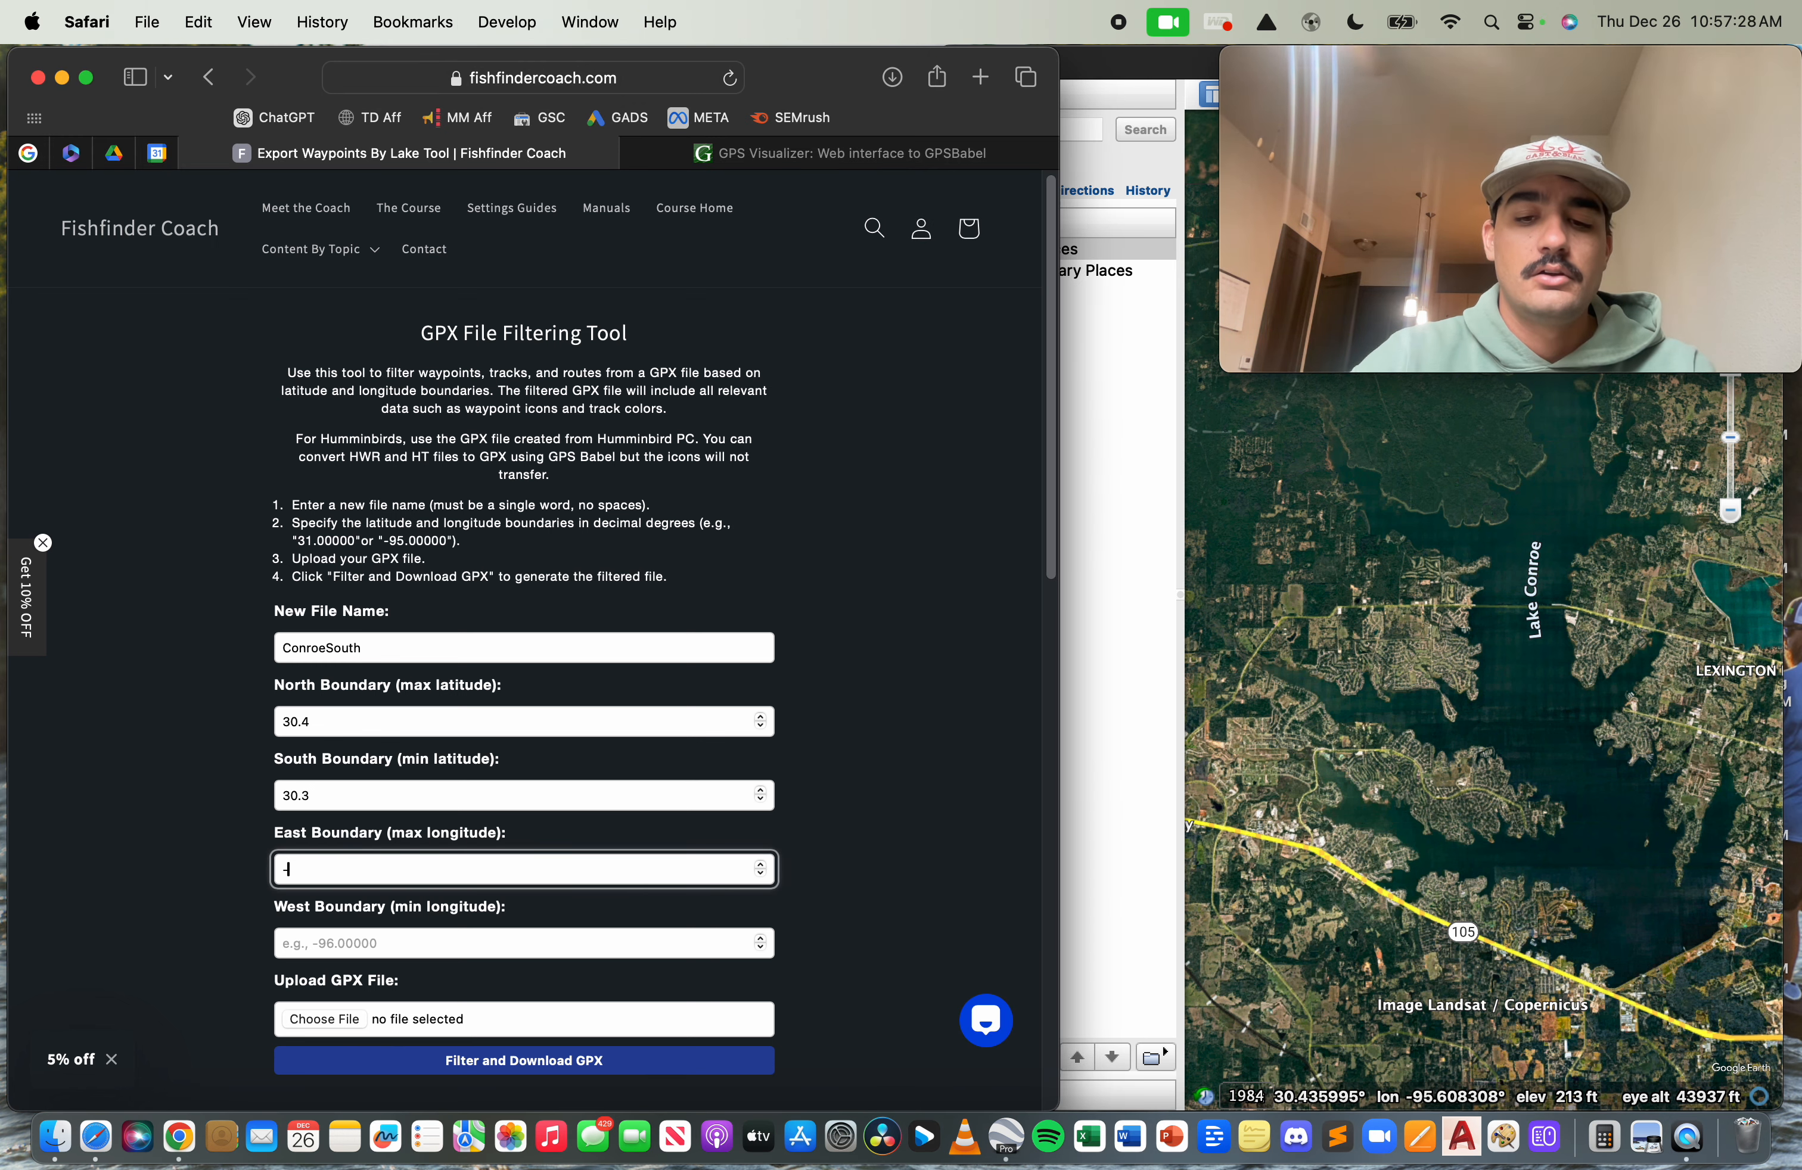
type("95.5")
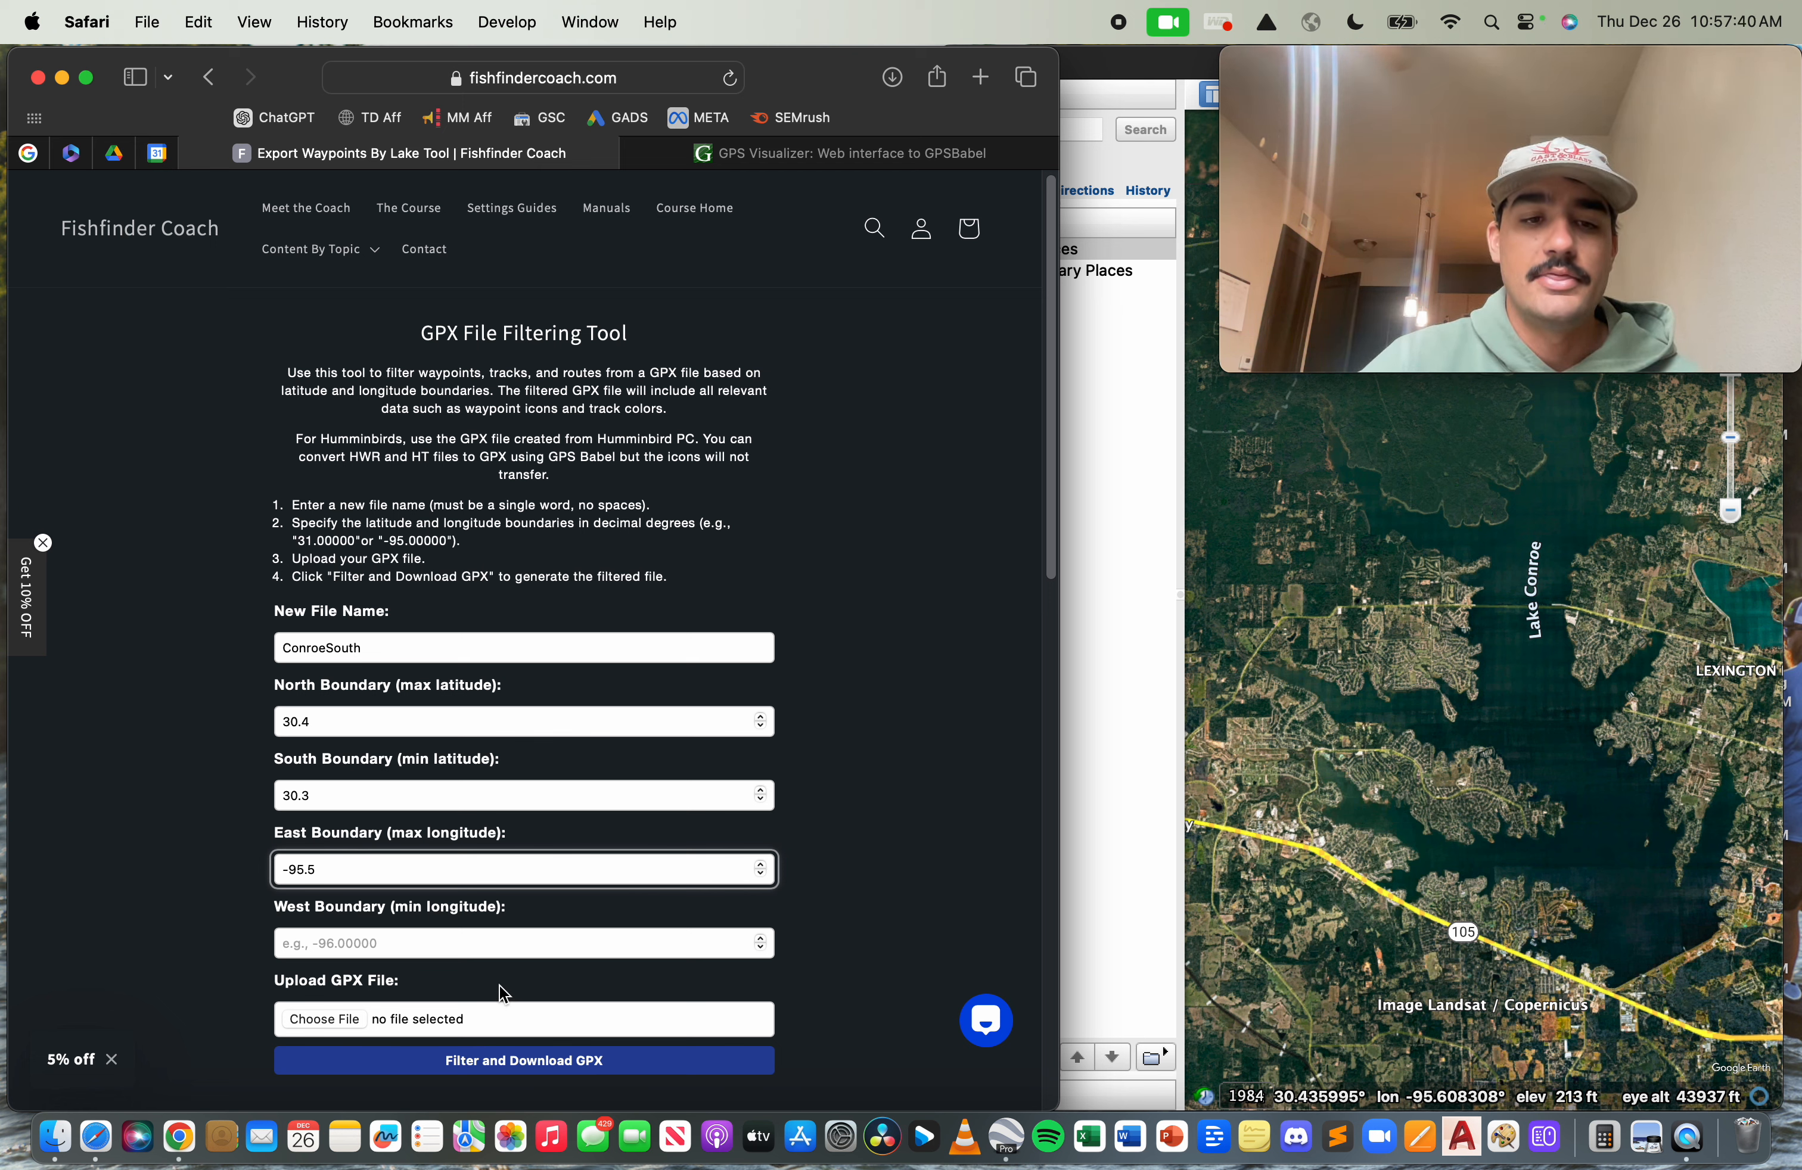
- Check the longitude west of the lake in Google Earth Pro and set the filter's west boundary to -95.7
left_click(1345, 944)
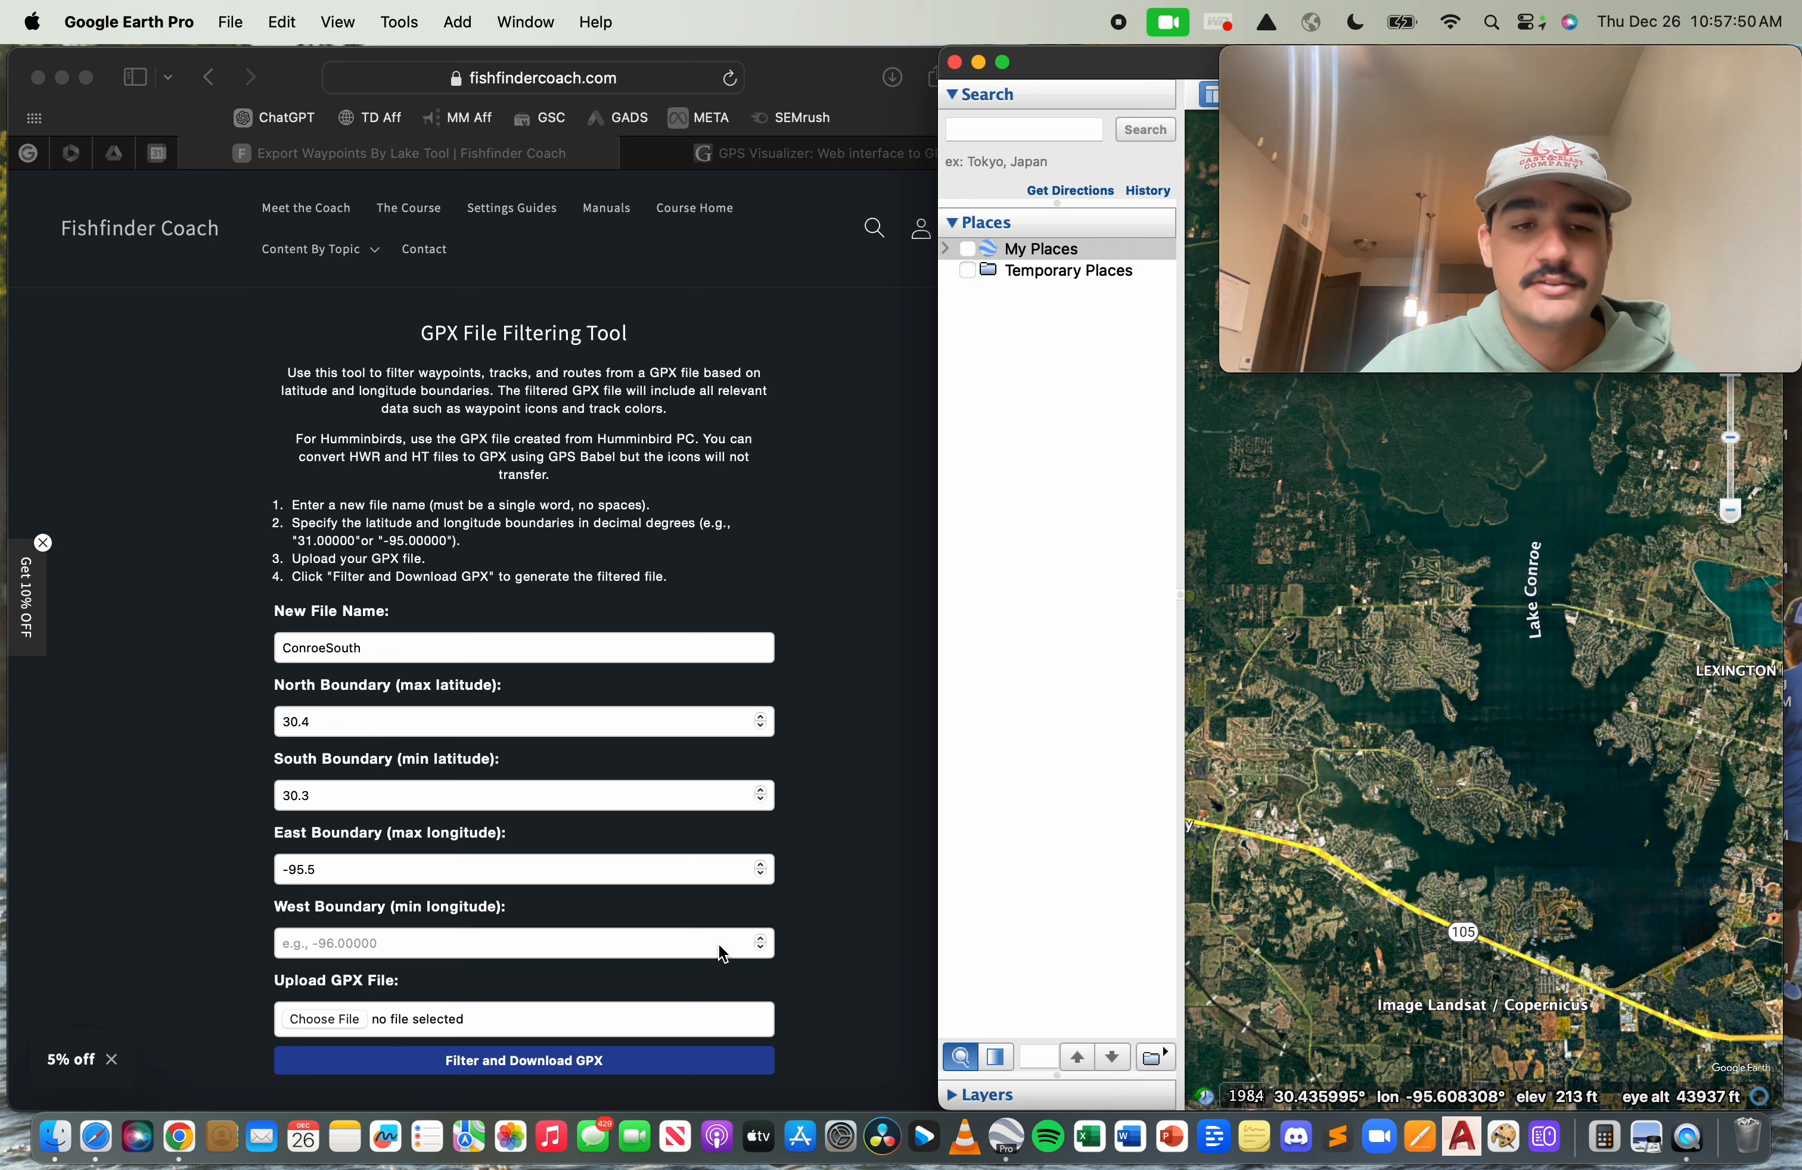
left_click(700, 942)
left_click(700, 938)
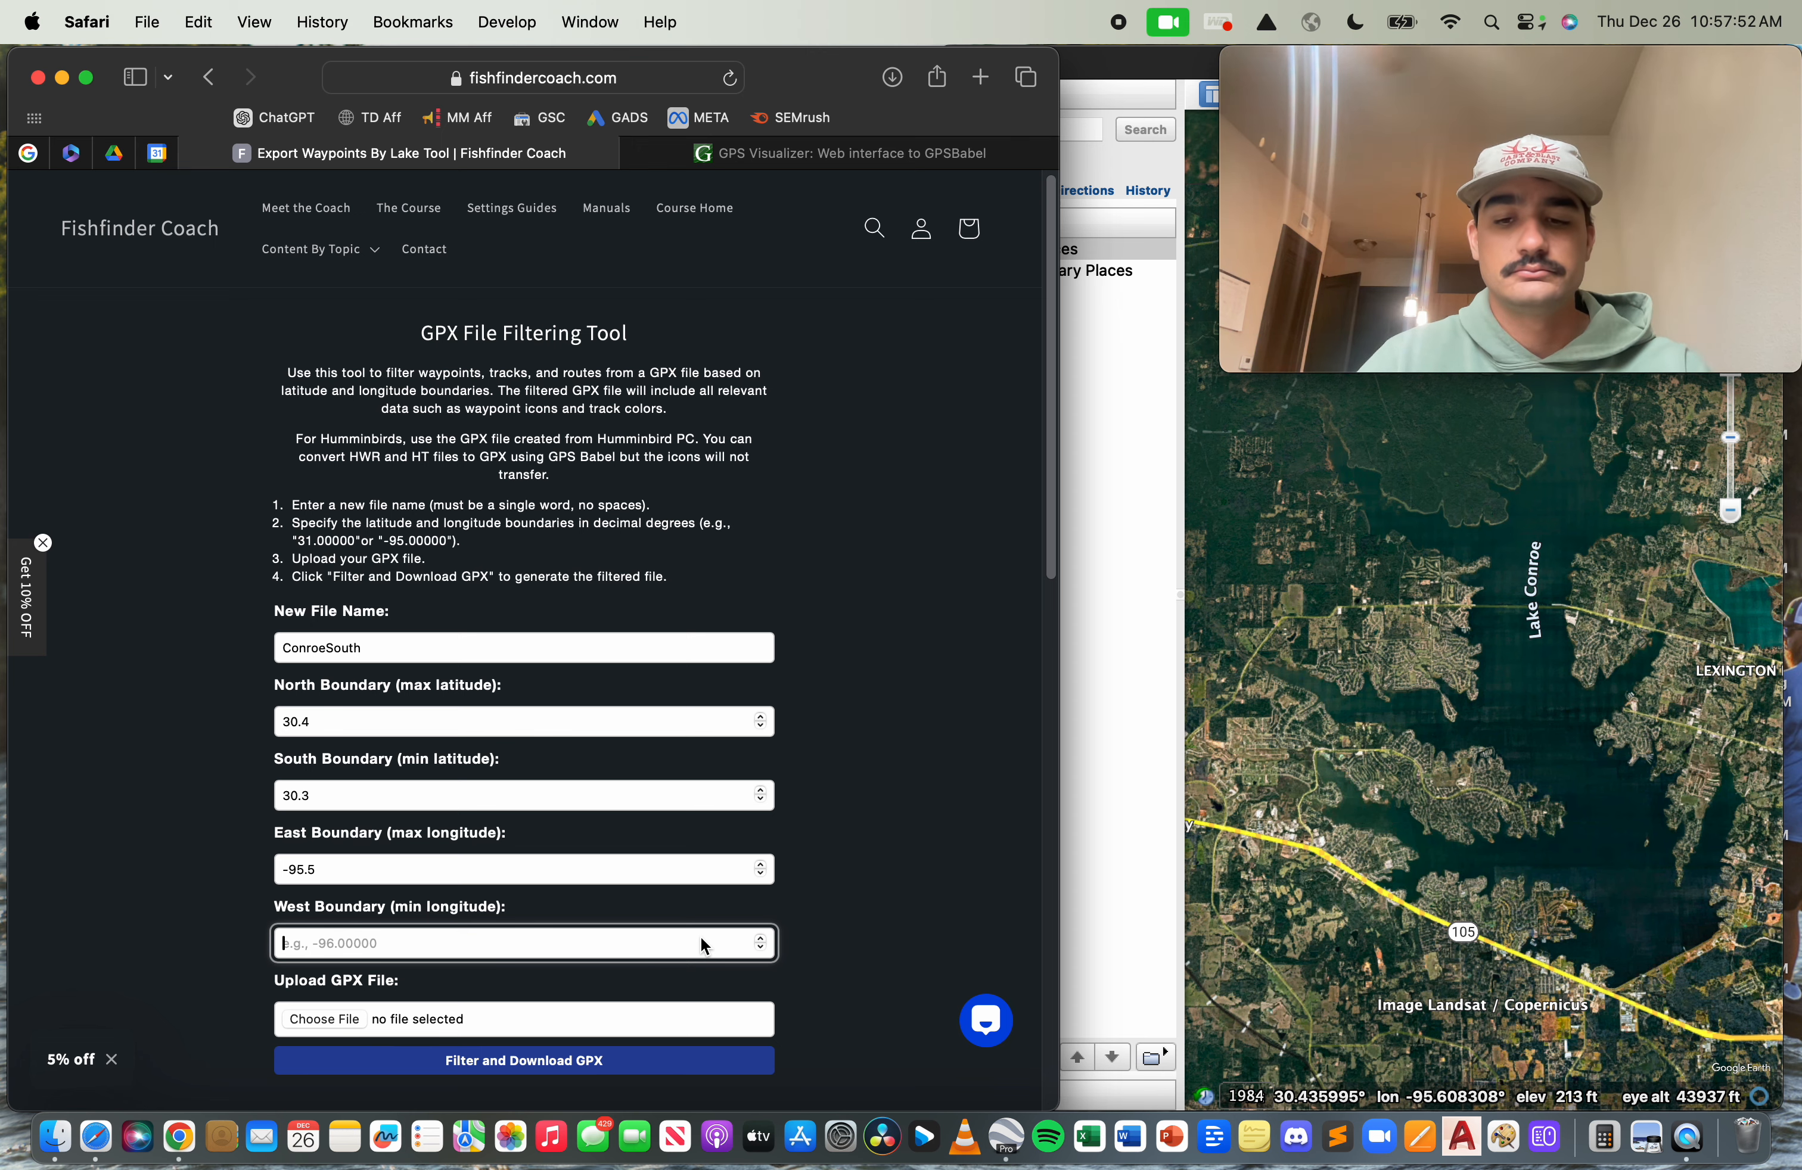
type("-95.7")
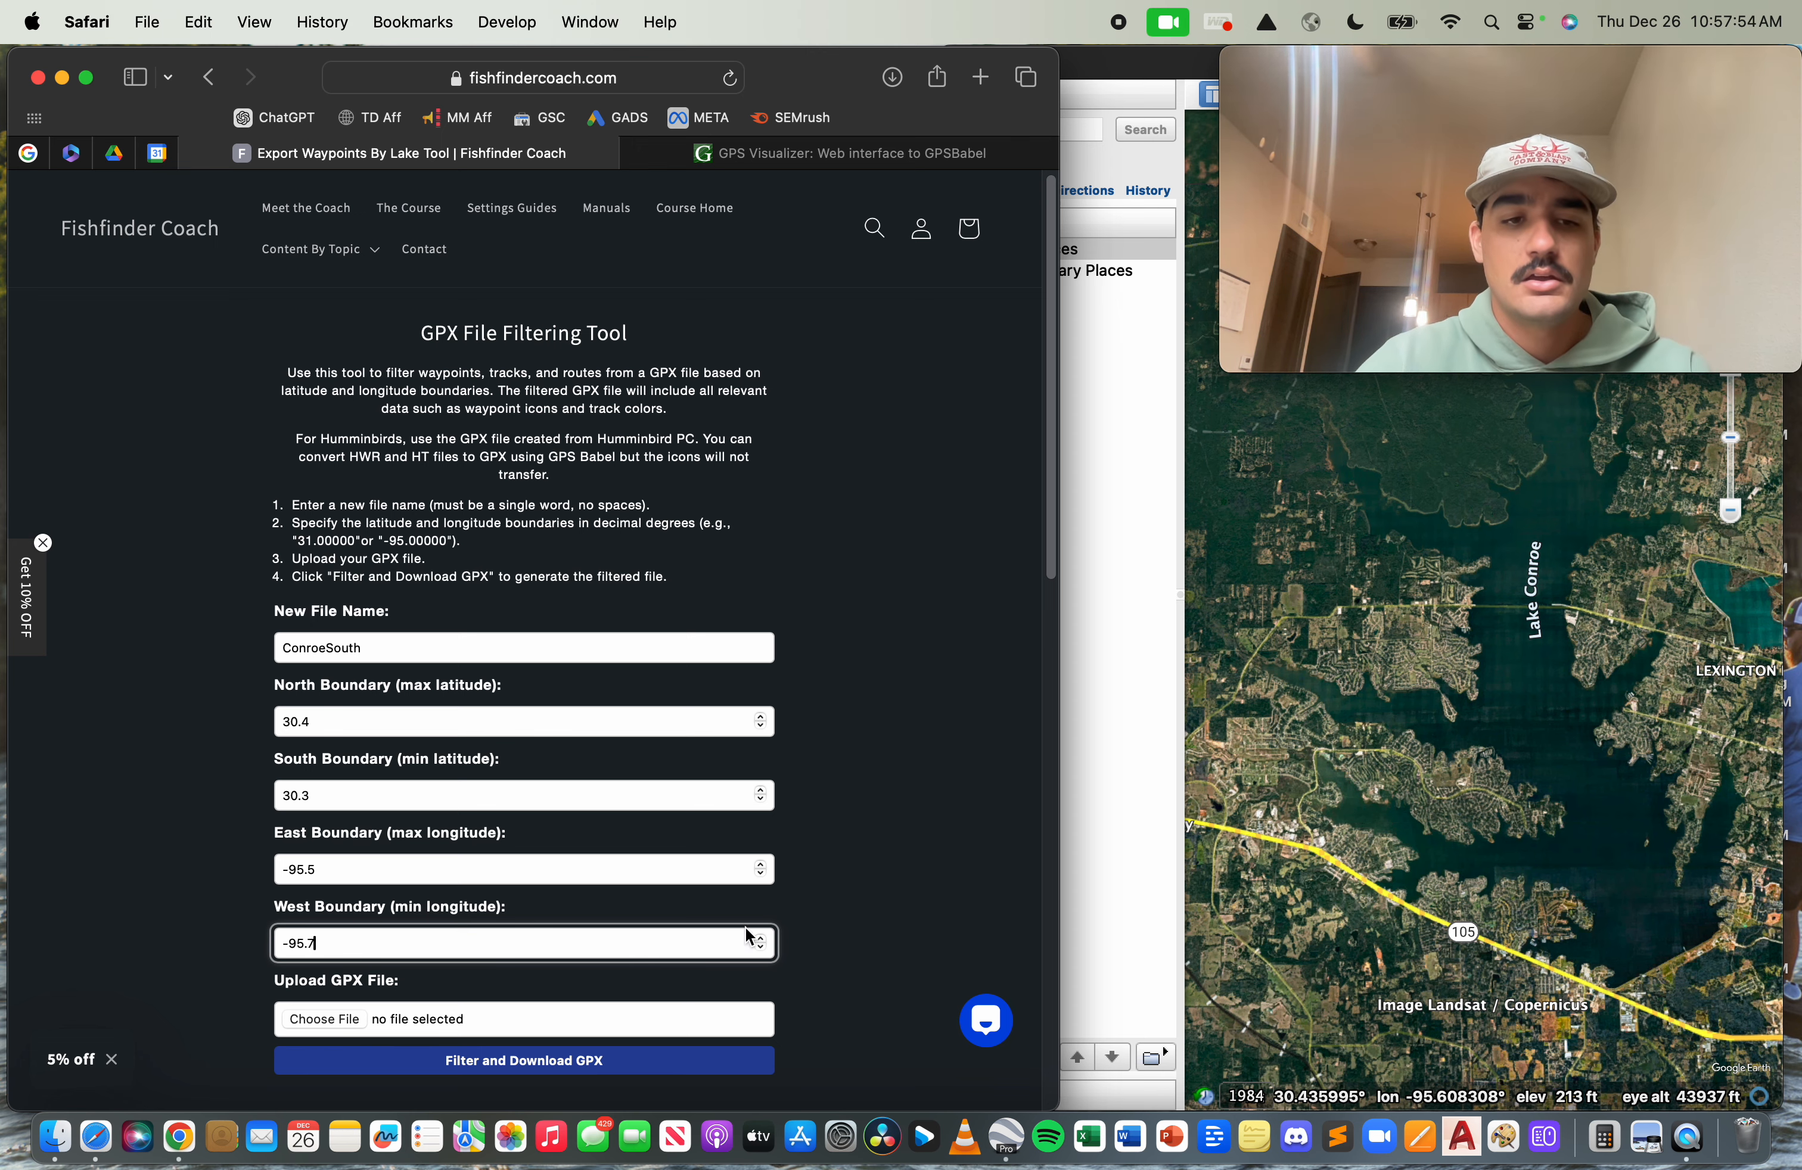
- Choose Conroe.gpx from the Video folder in Downloads as the GPX file to upload
left_click(338, 1016)
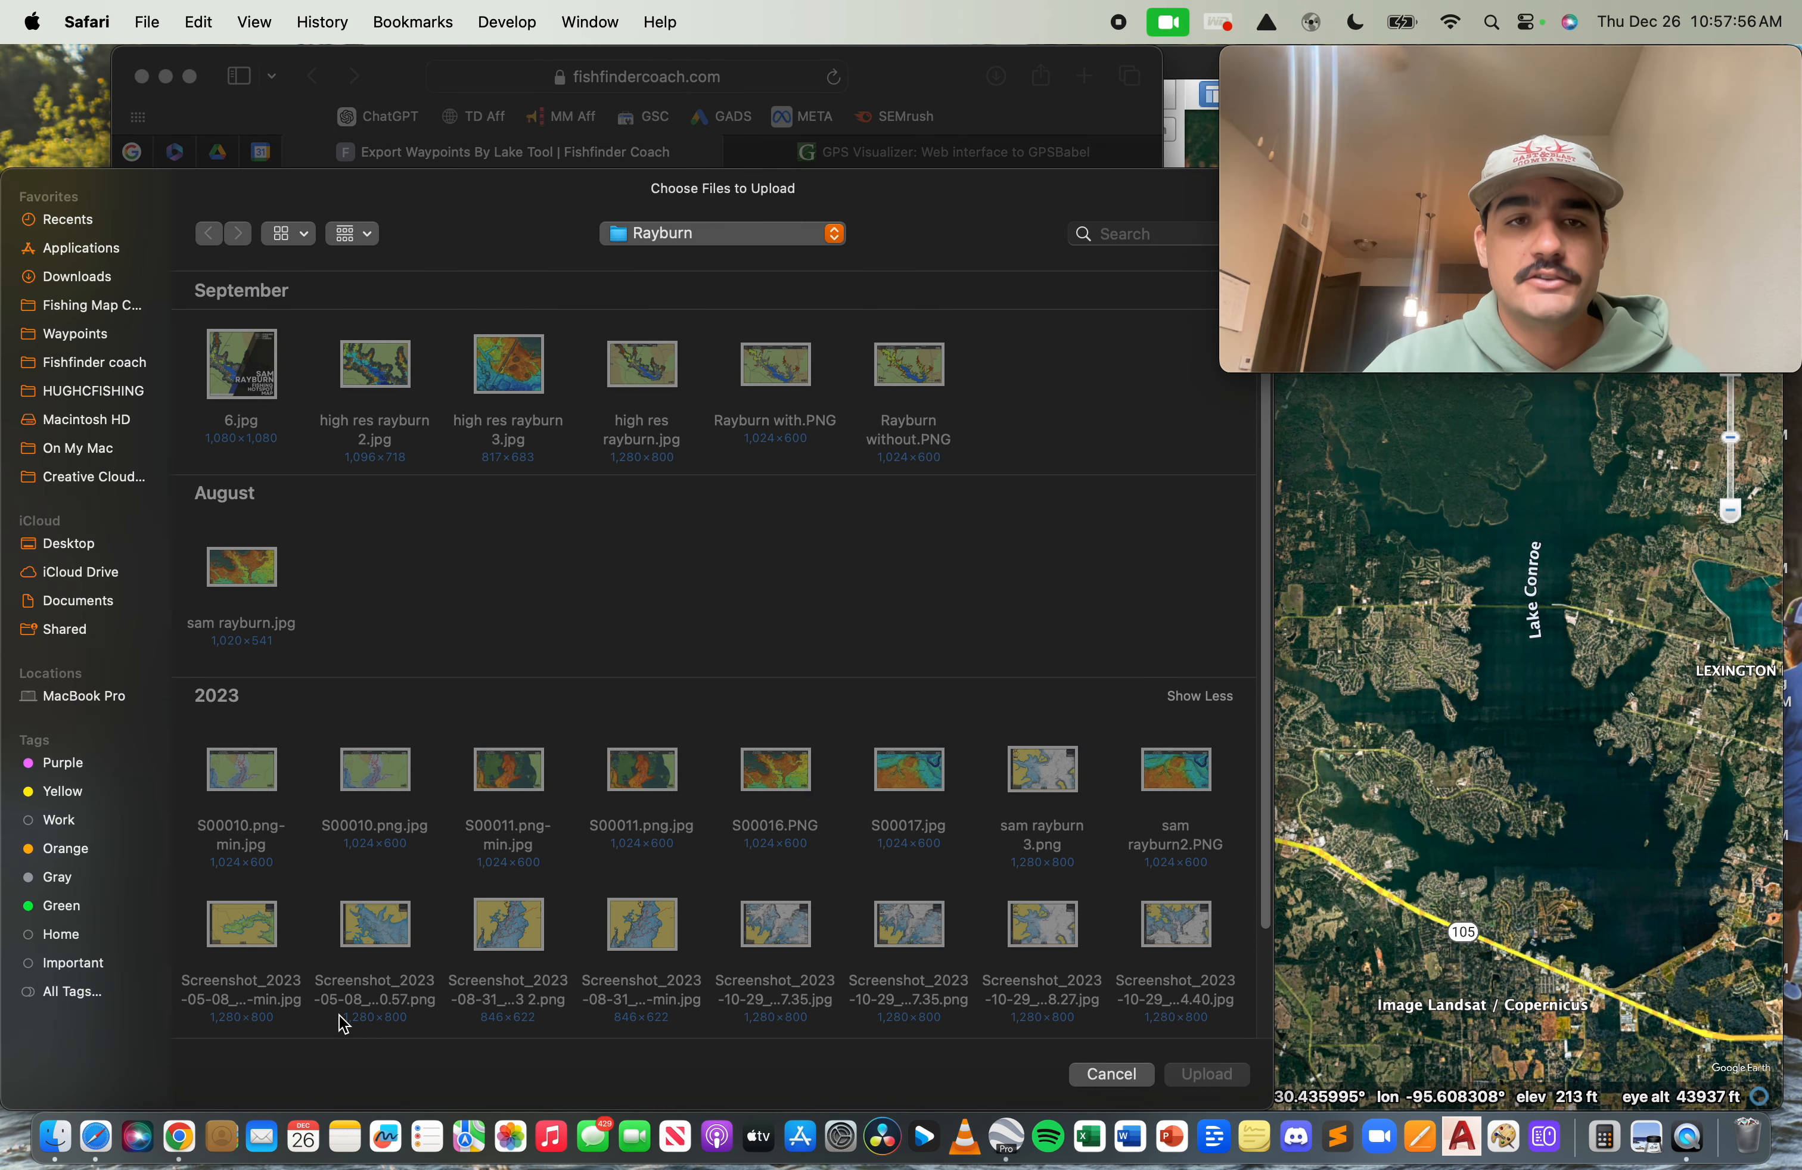
left_click(88, 279)
double_click(226, 362)
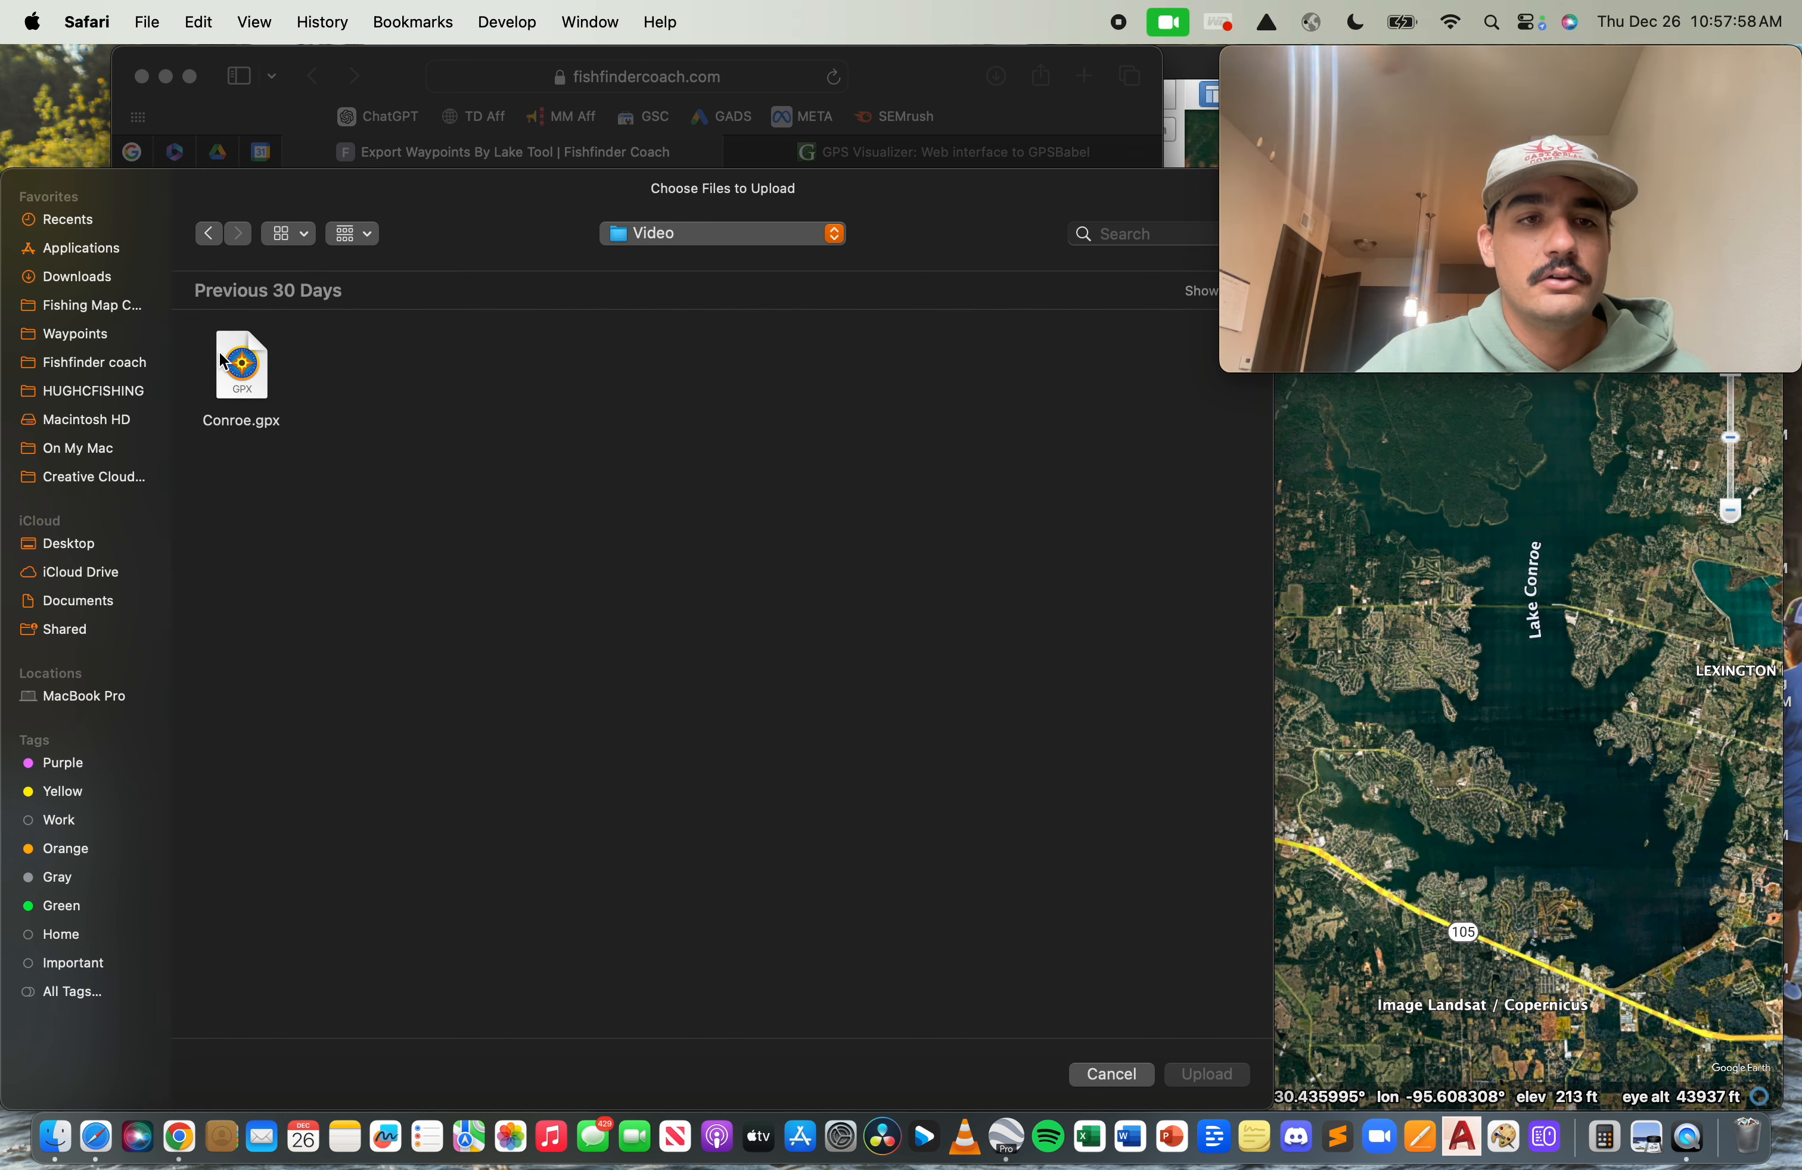
double_click(224, 424)
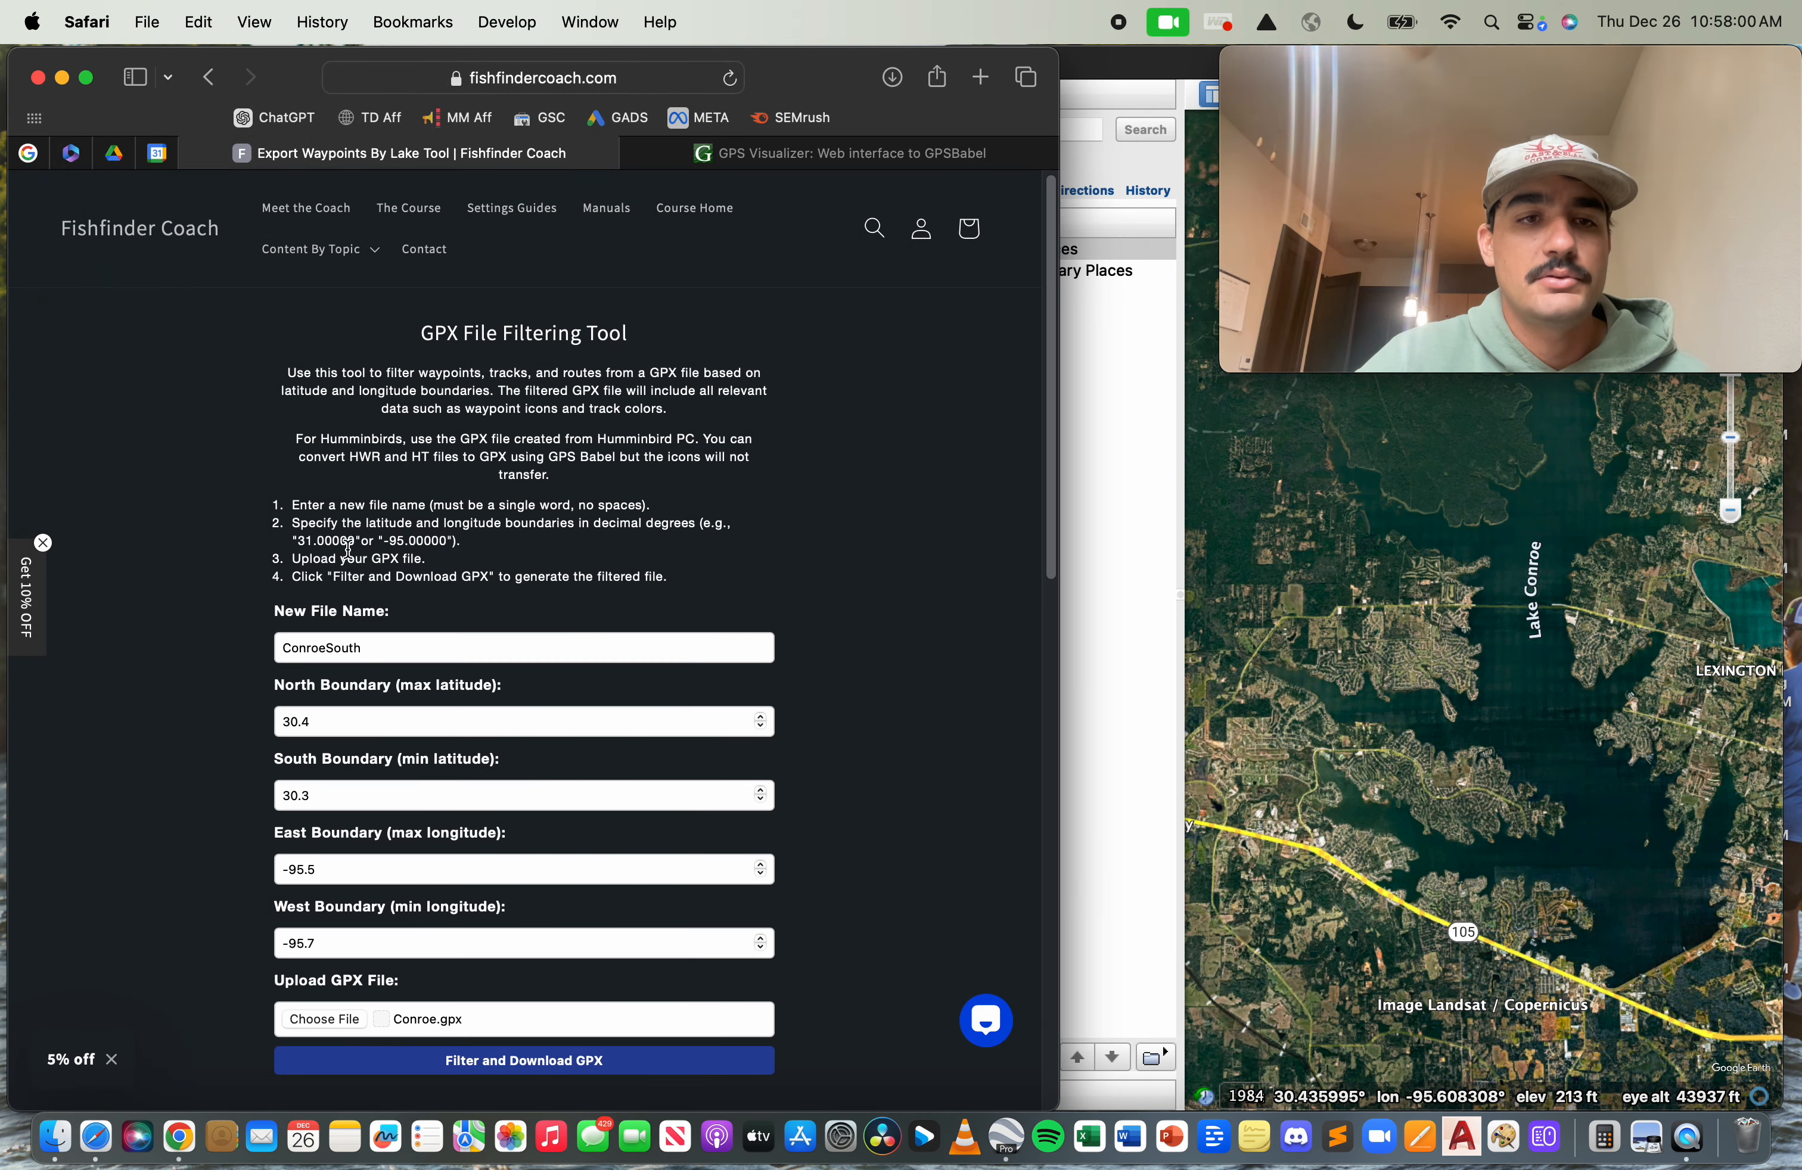
- Filter the GPX file and save the download as ConroeSouth.gpx in the Video folder
scroll(348, 547, "down", 1)
left_click(536, 1049)
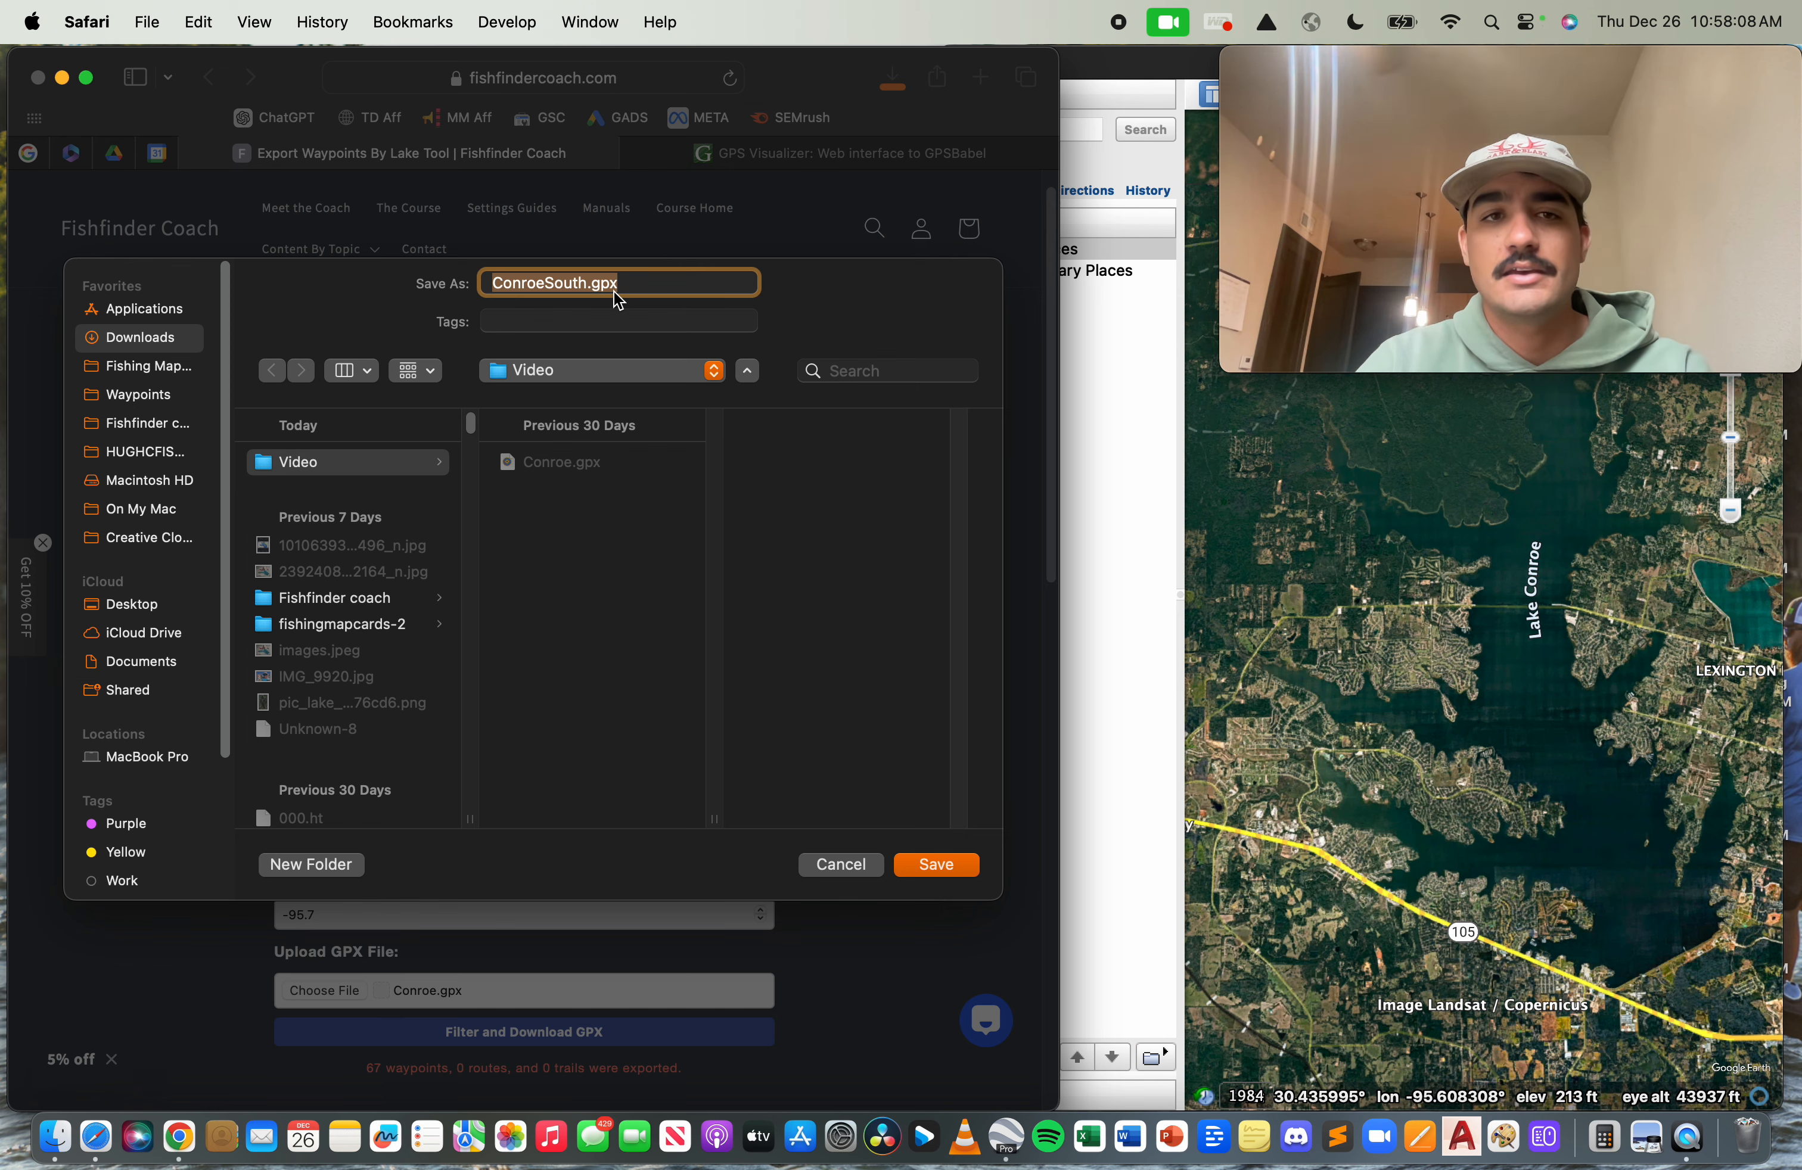
left_click(926, 866)
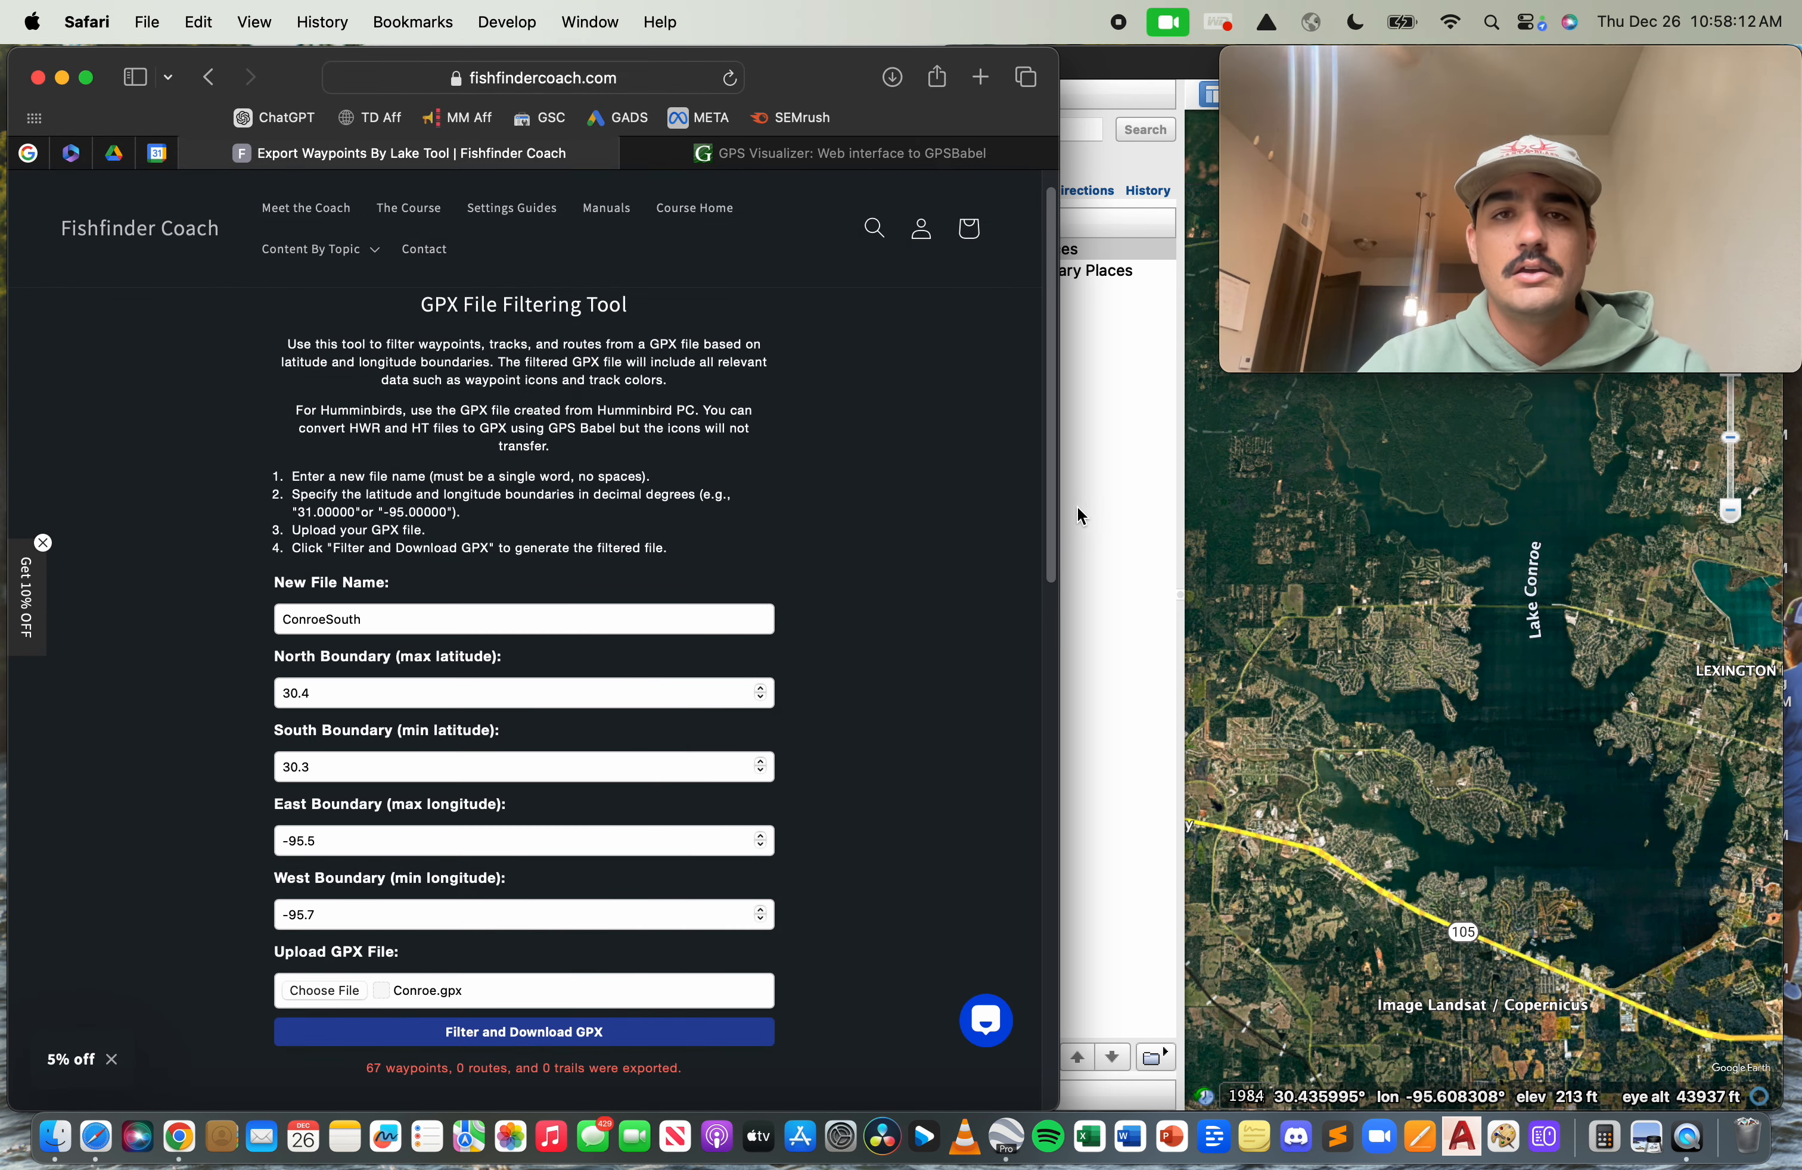
- On the GPS Babel conversion page, set the input format to GPX XML and the output format to Google Earth (Keyhole) Markup Language
left_click(847, 158)
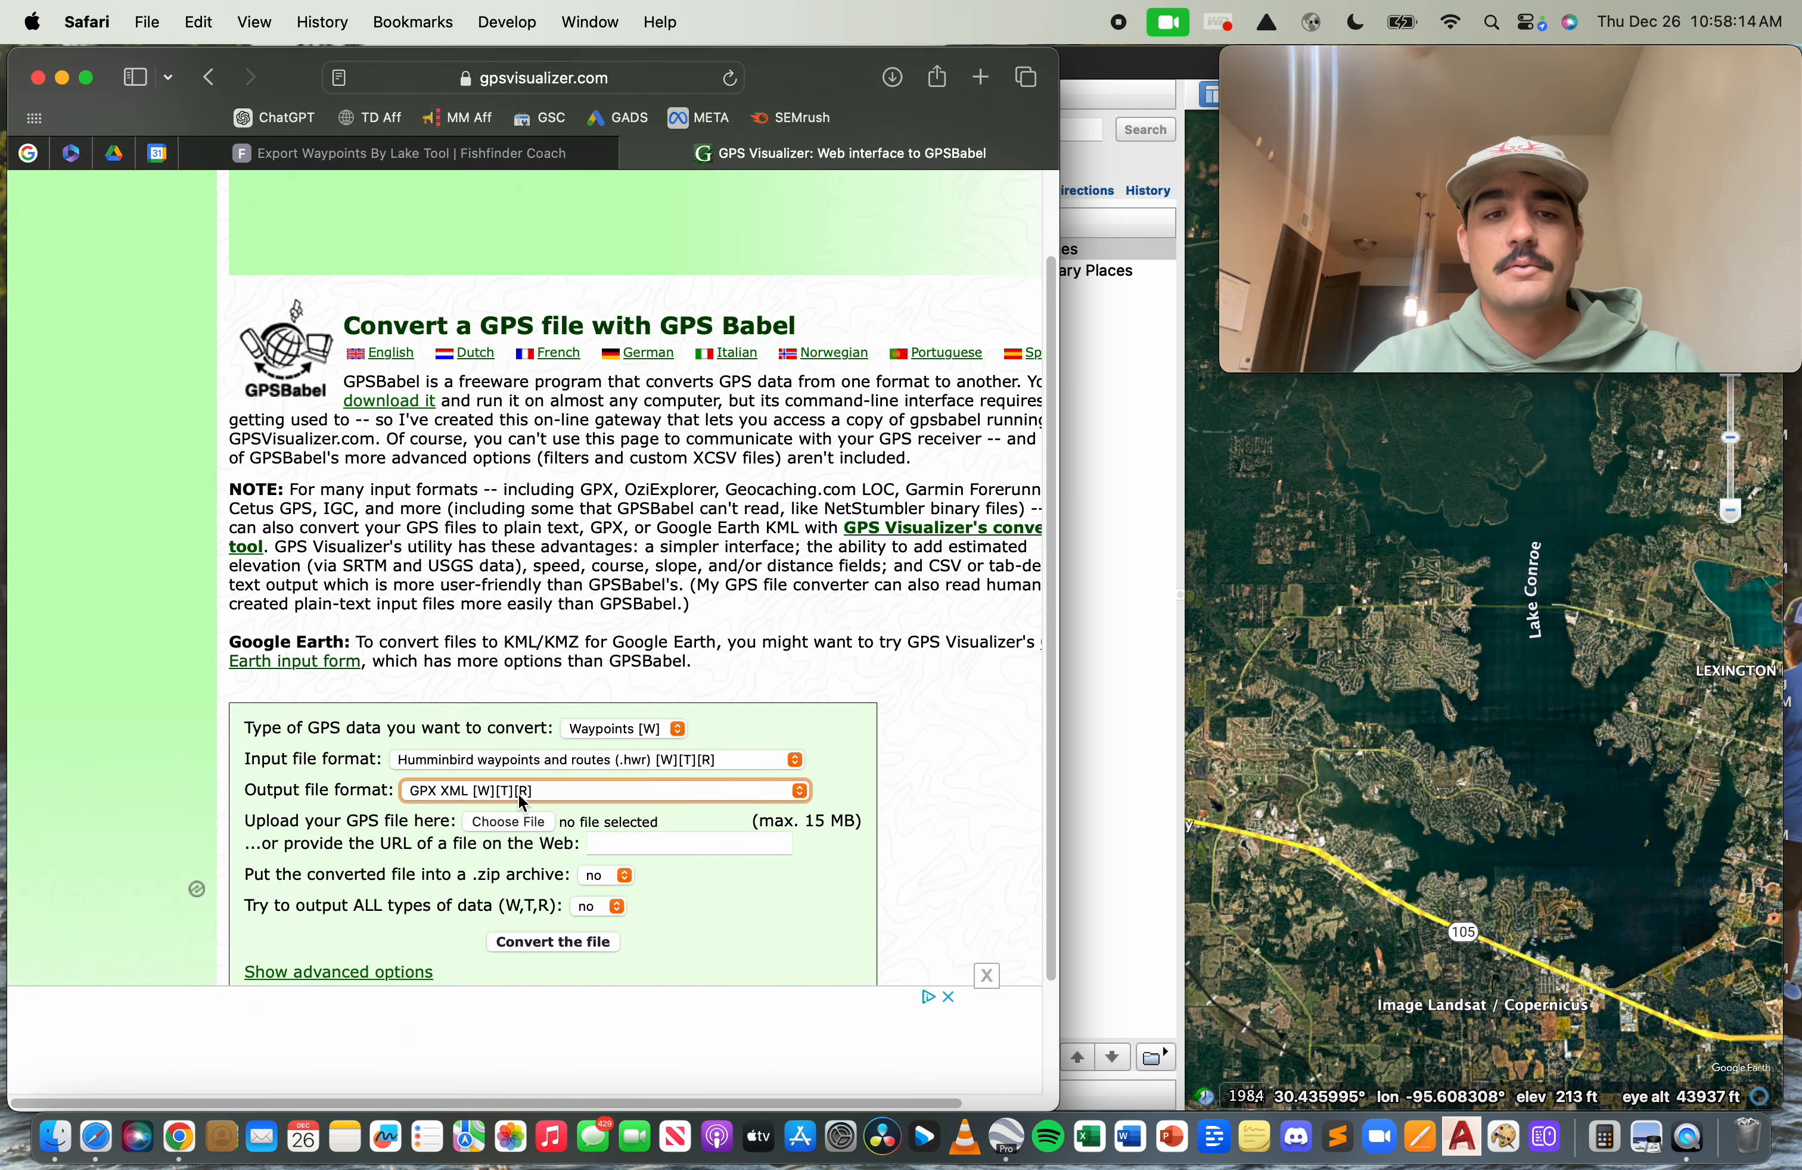
left_click(514, 760)
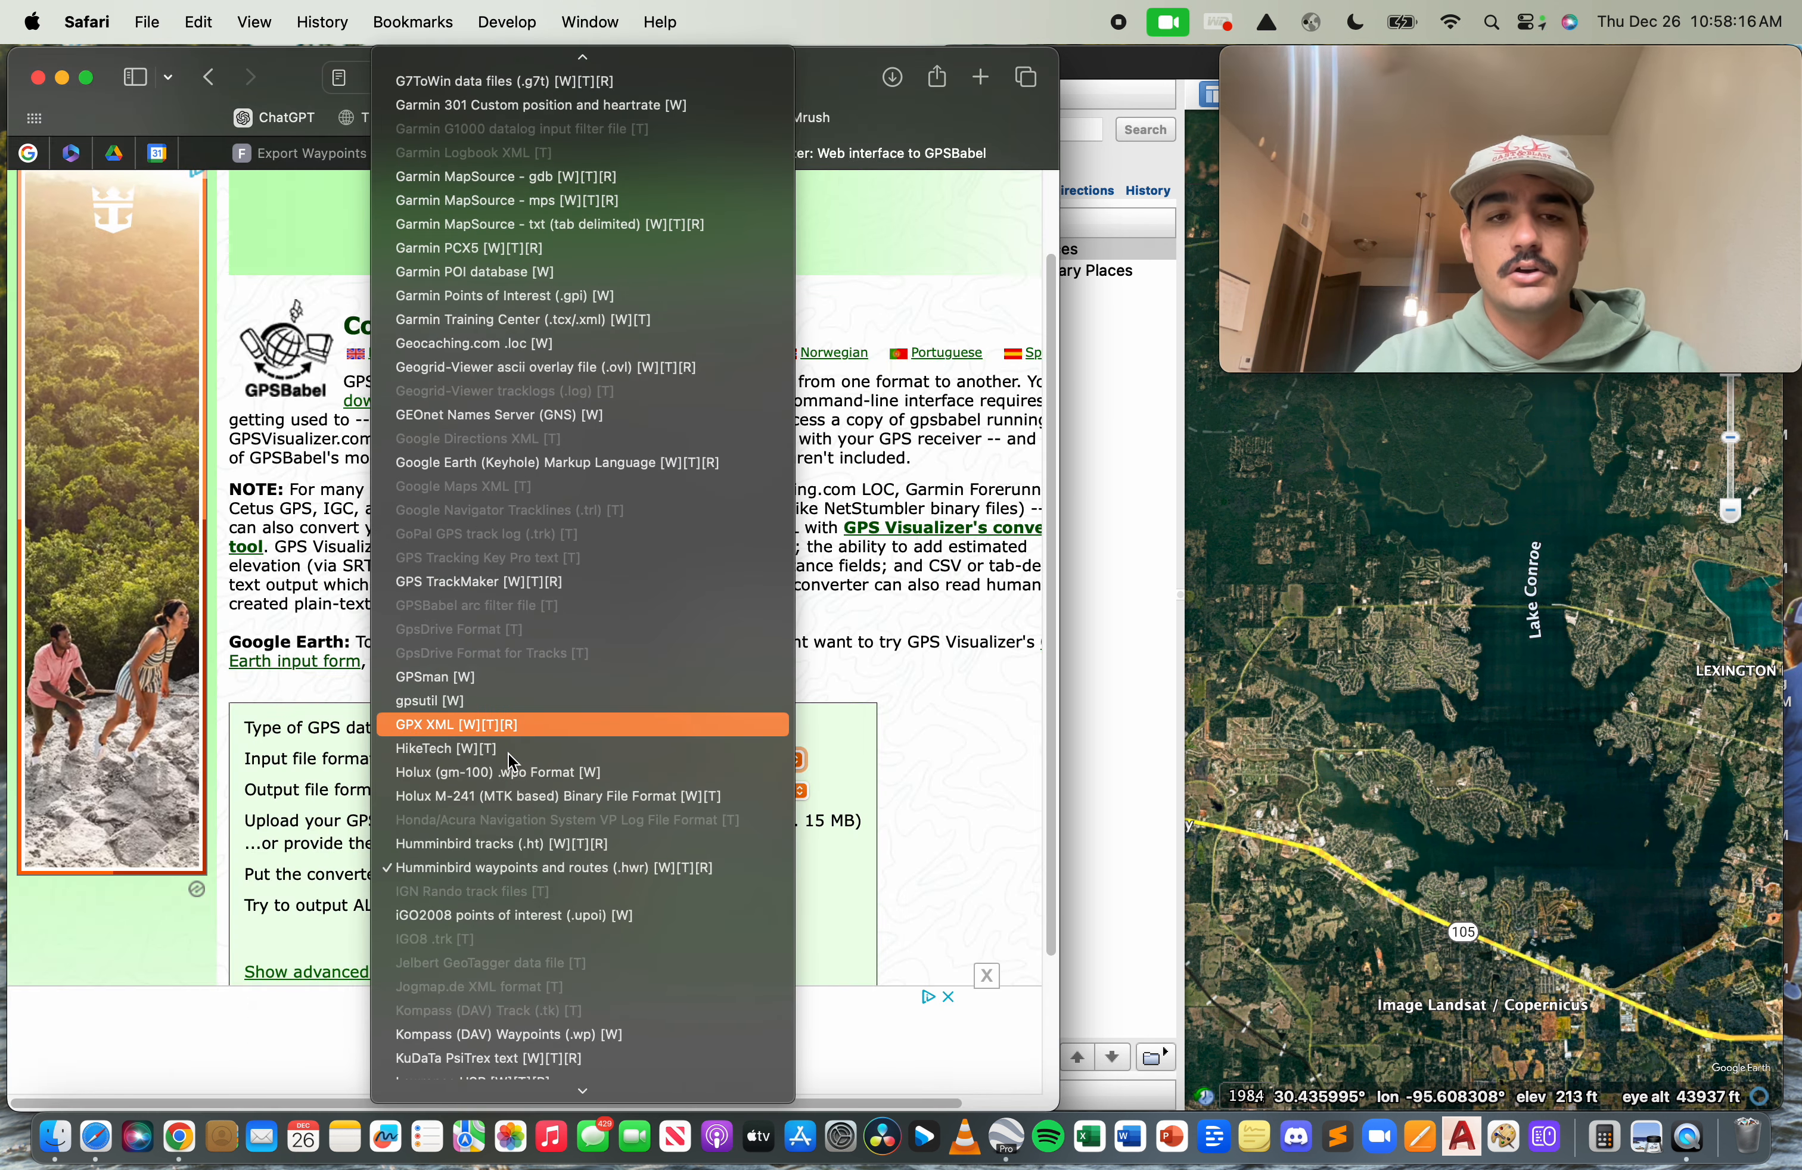
left_click(515, 726)
left_click(514, 789)
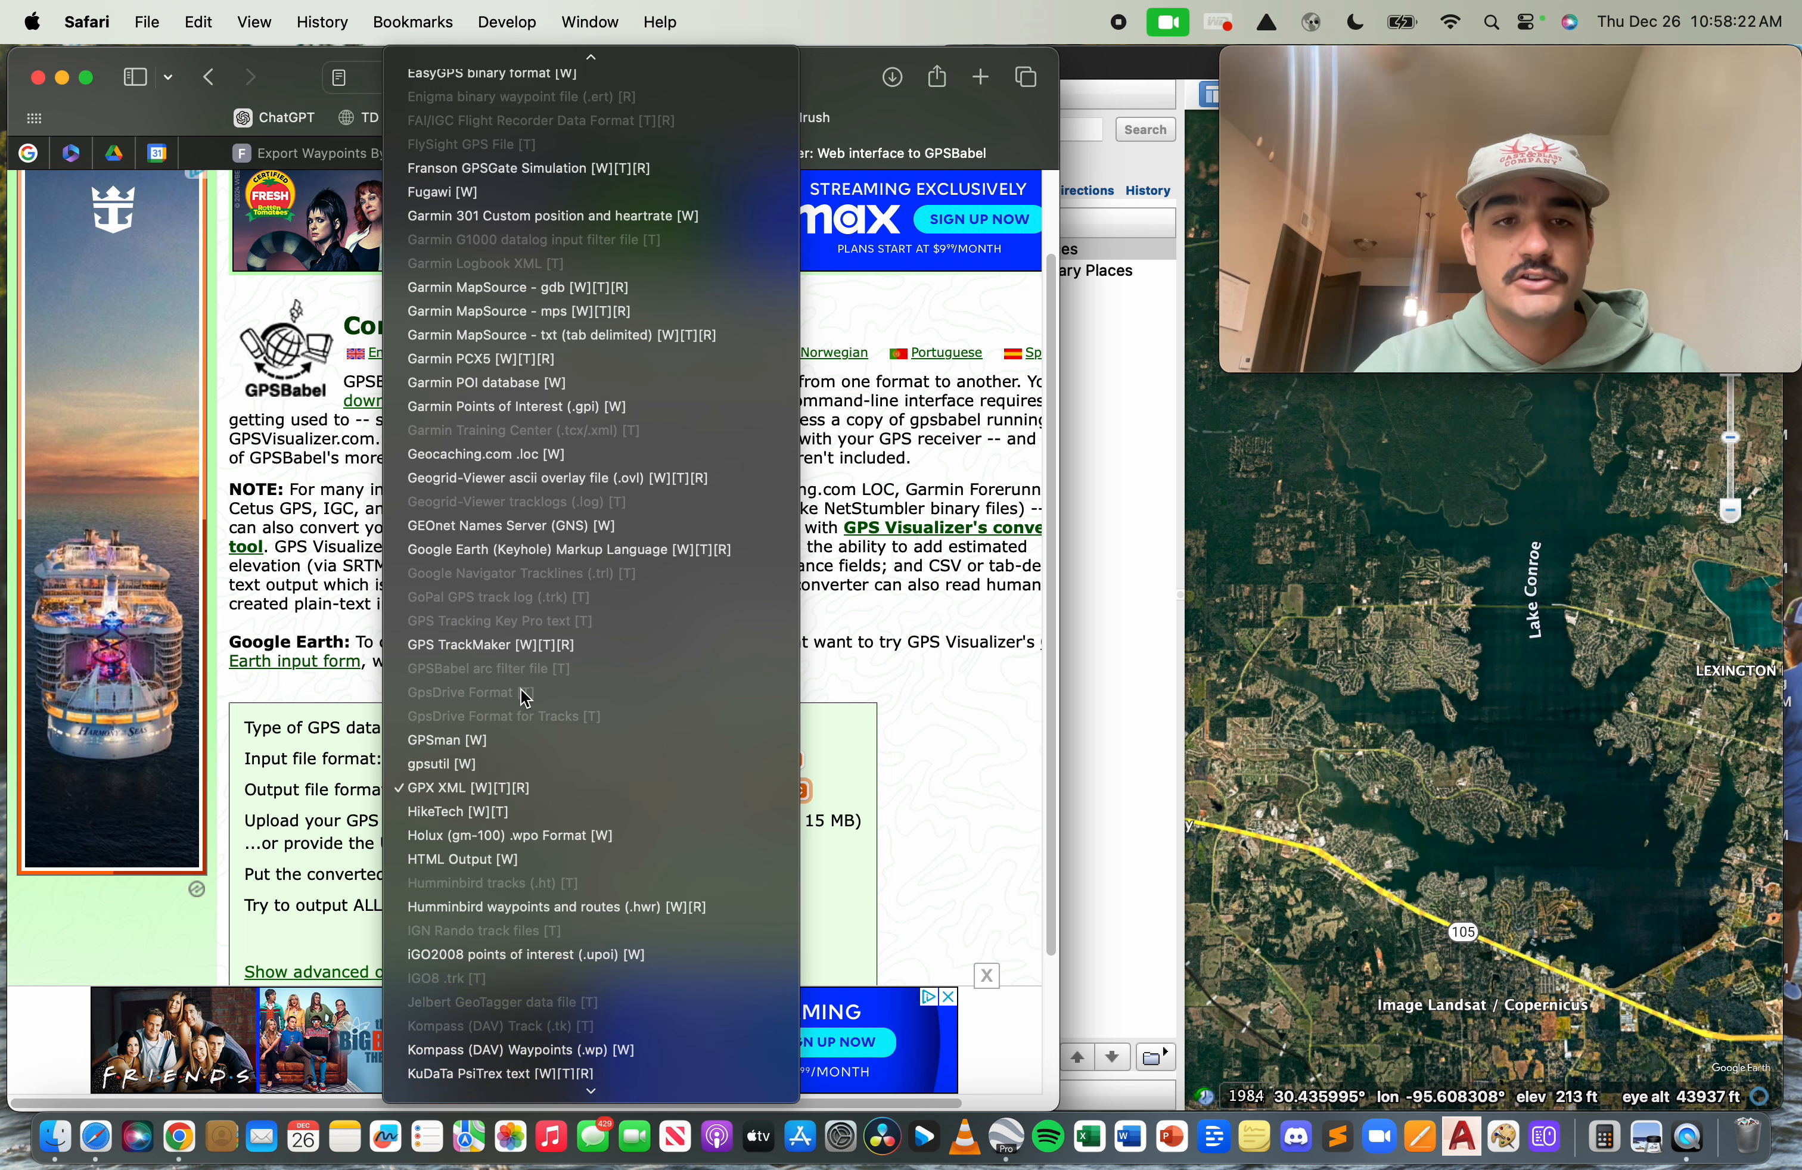
left_click(555, 552)
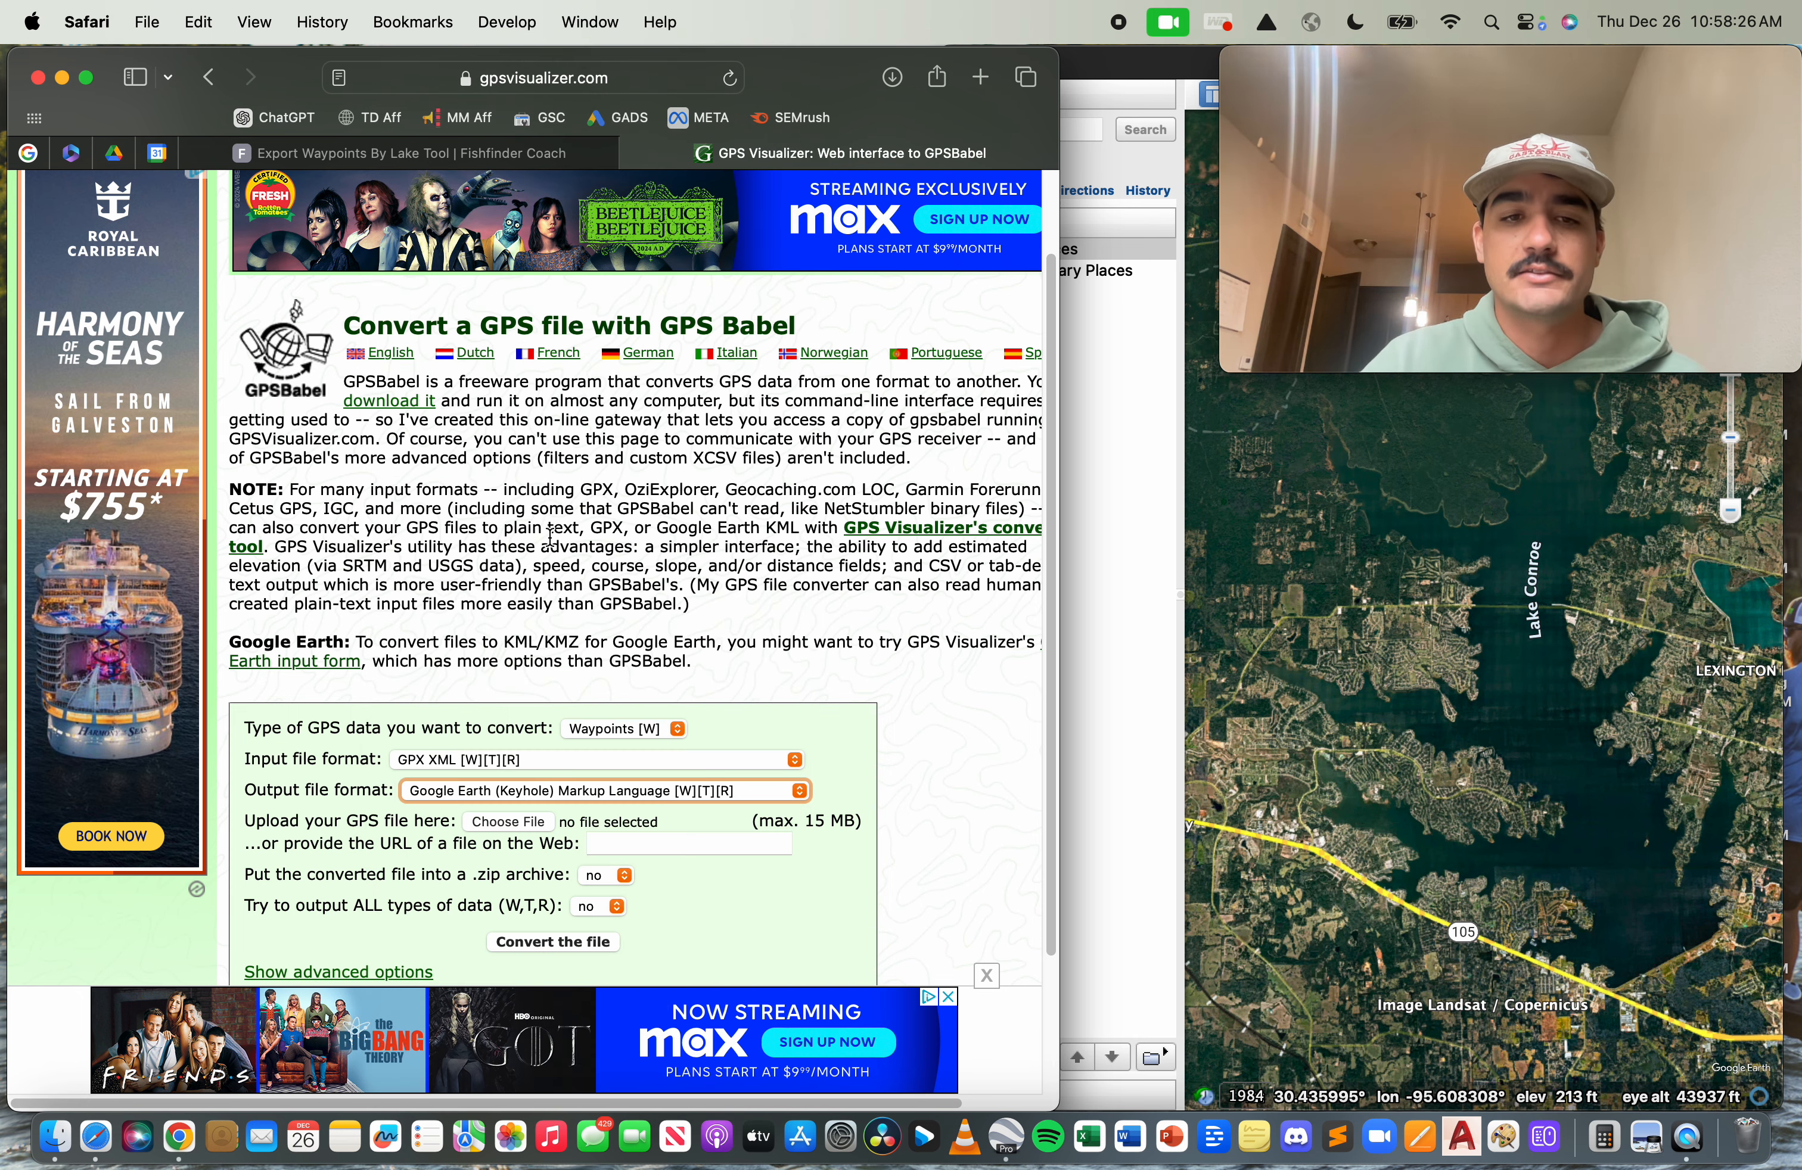
- Convert Conroe.gpx from the Video folder and save the converted download as Conroe.kml in the Video folder
left_click(477, 826)
double_click(244, 600)
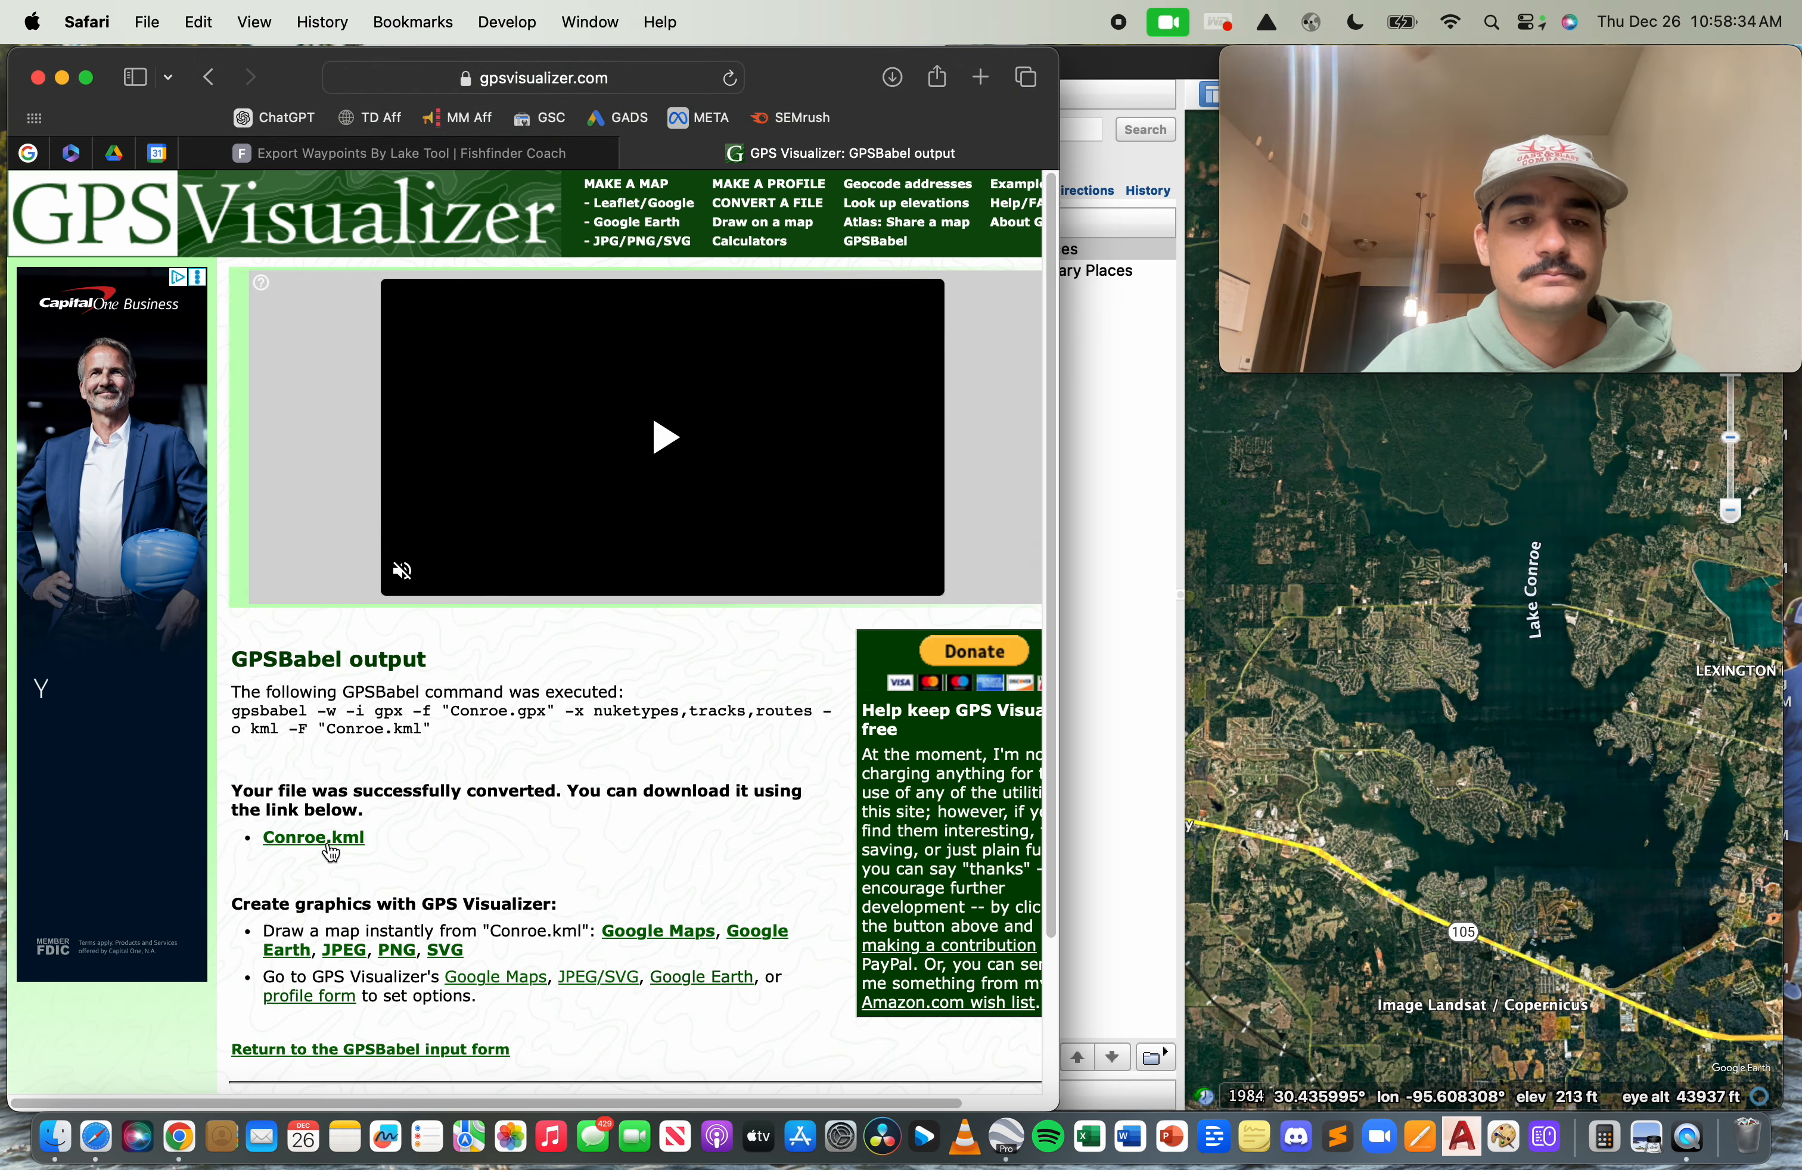
left_click(326, 841)
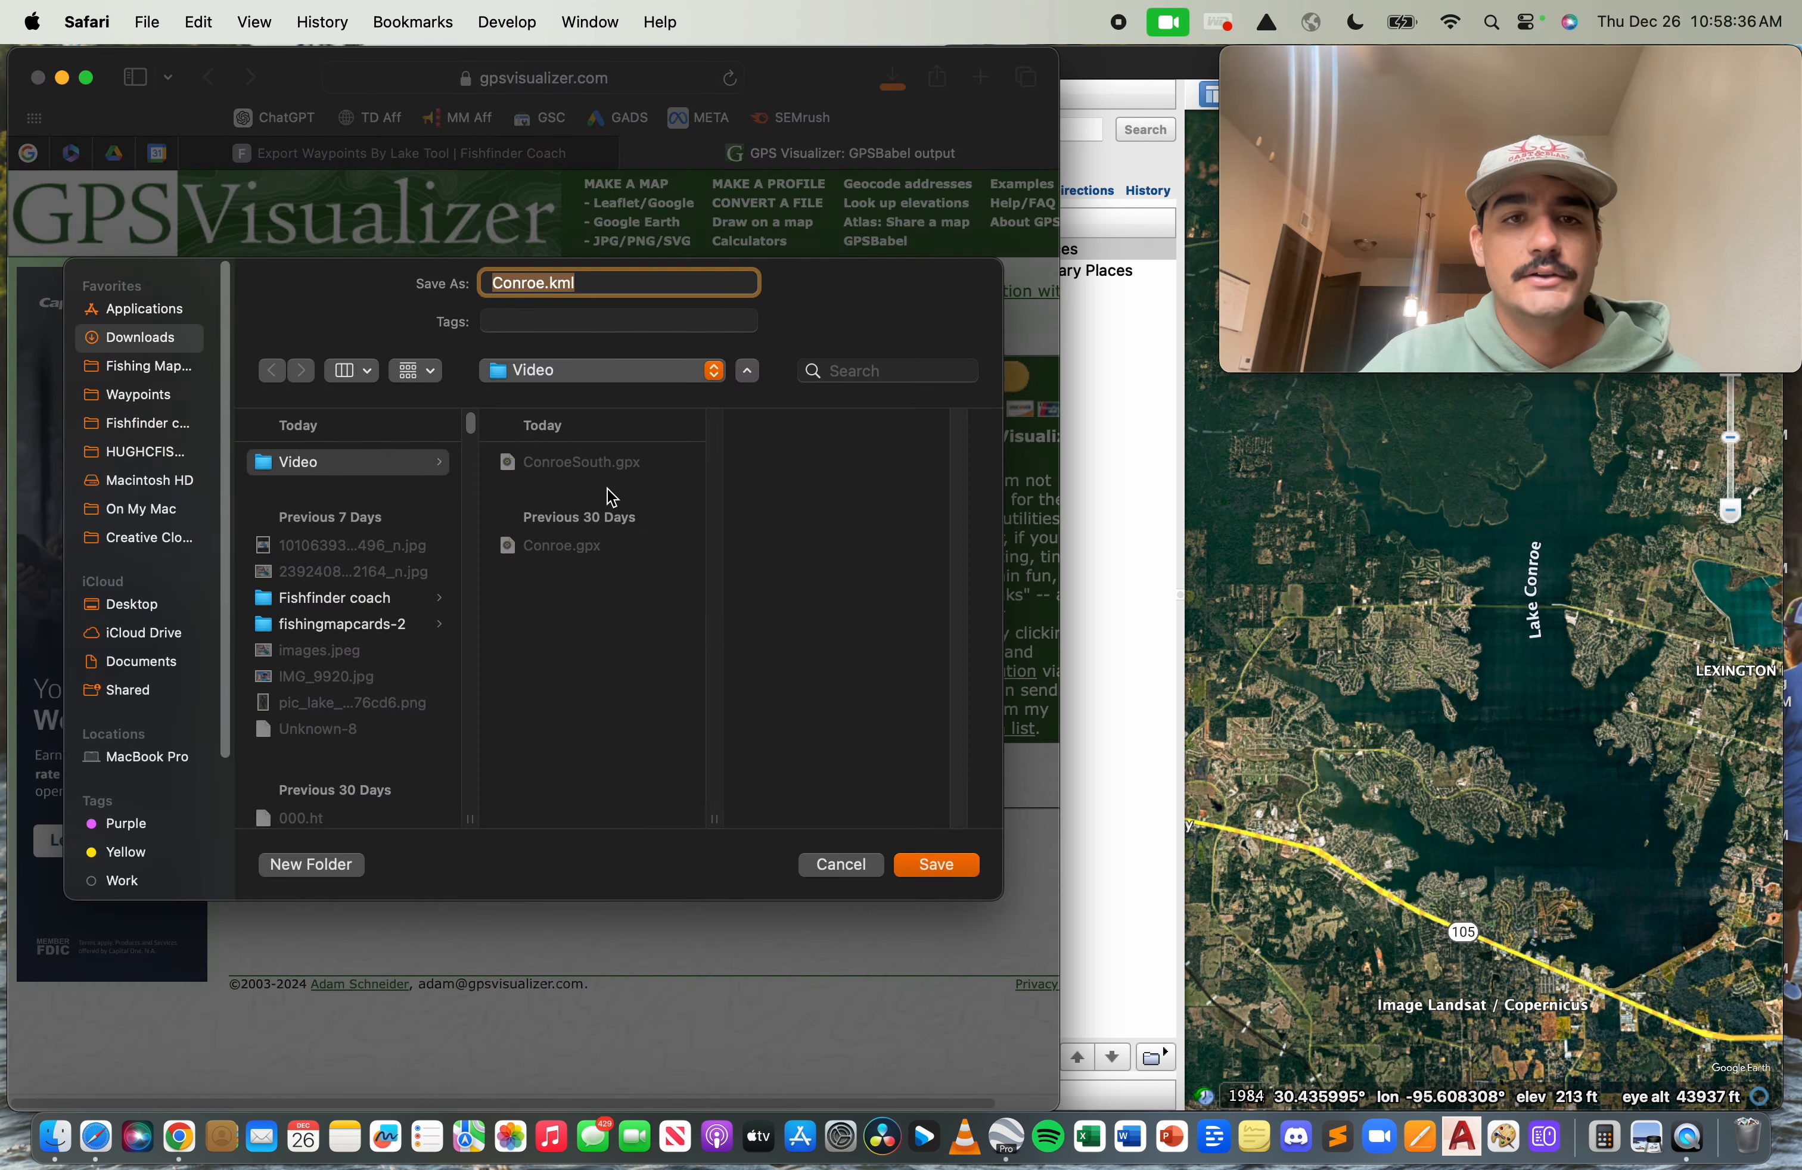
left_click(913, 878)
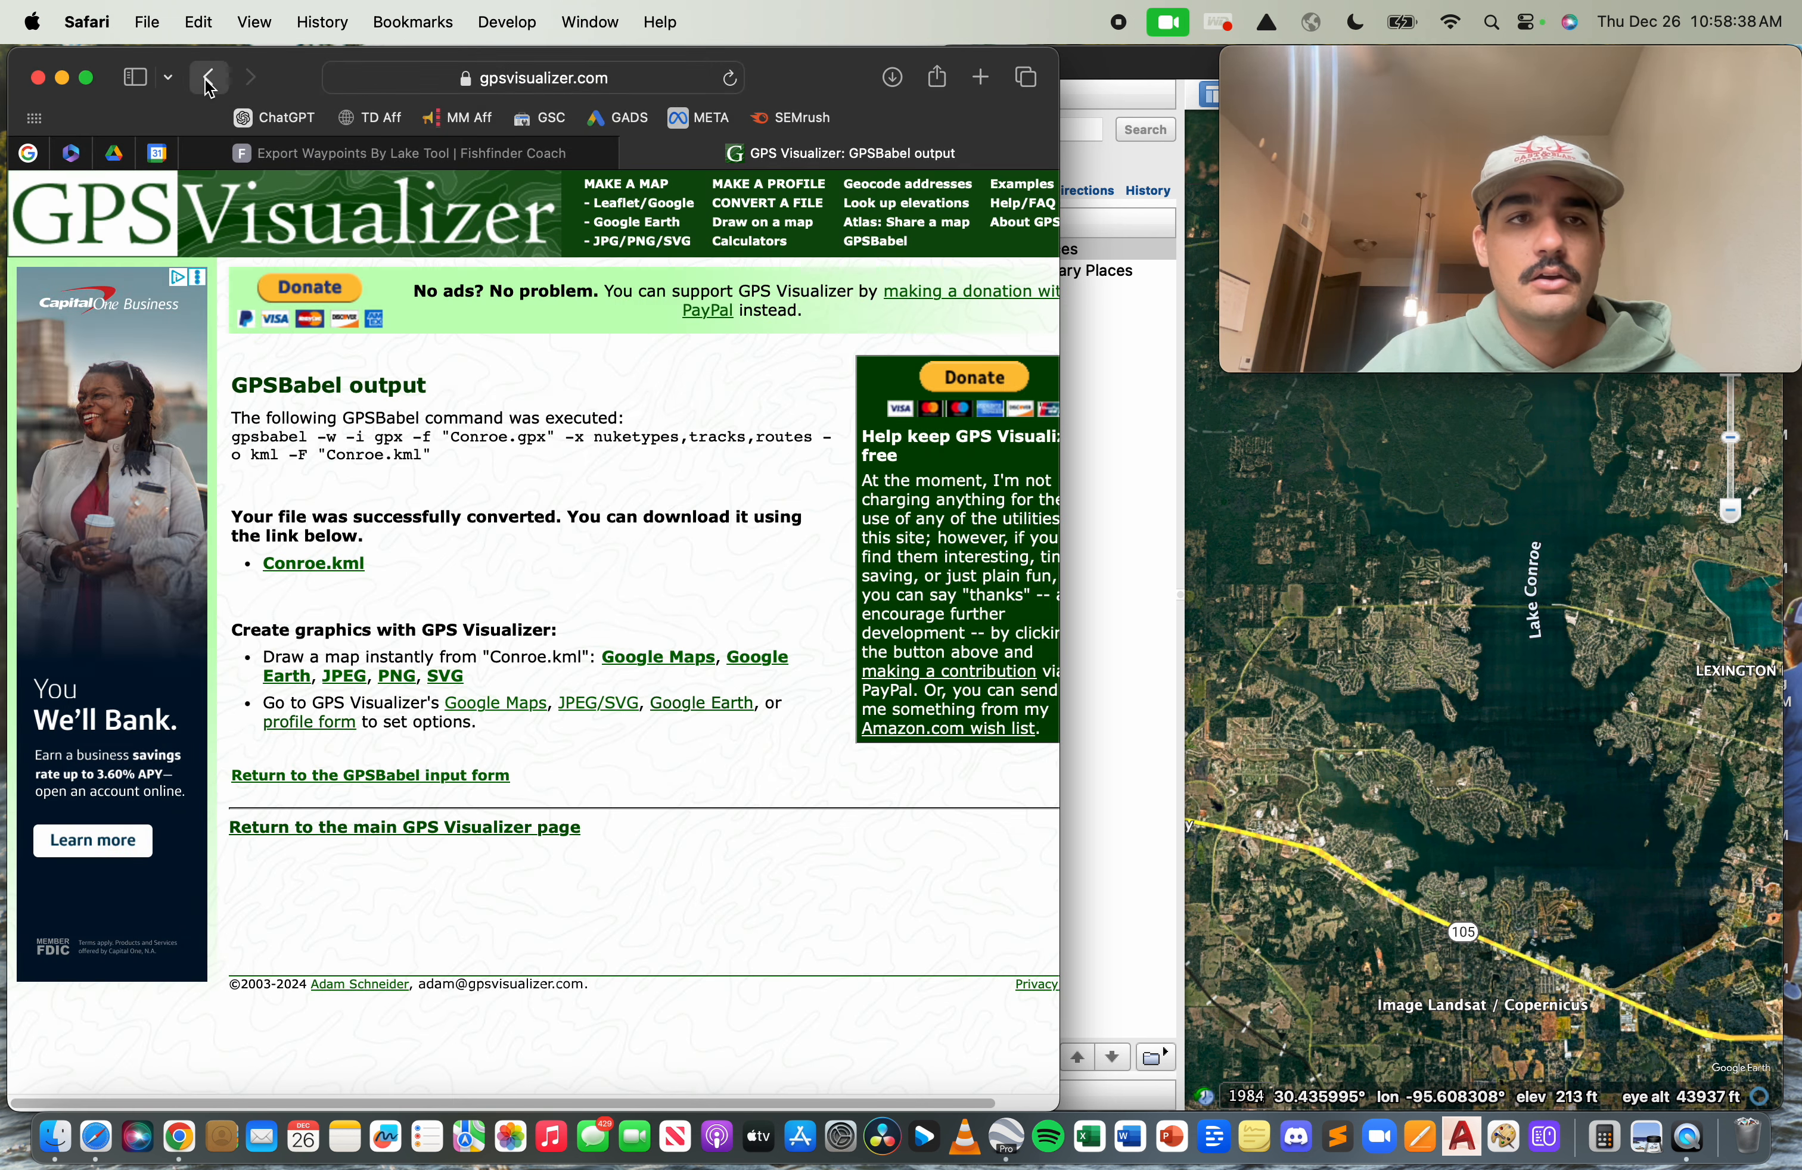
- Return to the GPSBabel input form, convert ConroeSouth.gpx, and save the result as ConroeSouth.kml in the Video folder
left_click(383, 776)
left_click(490, 831)
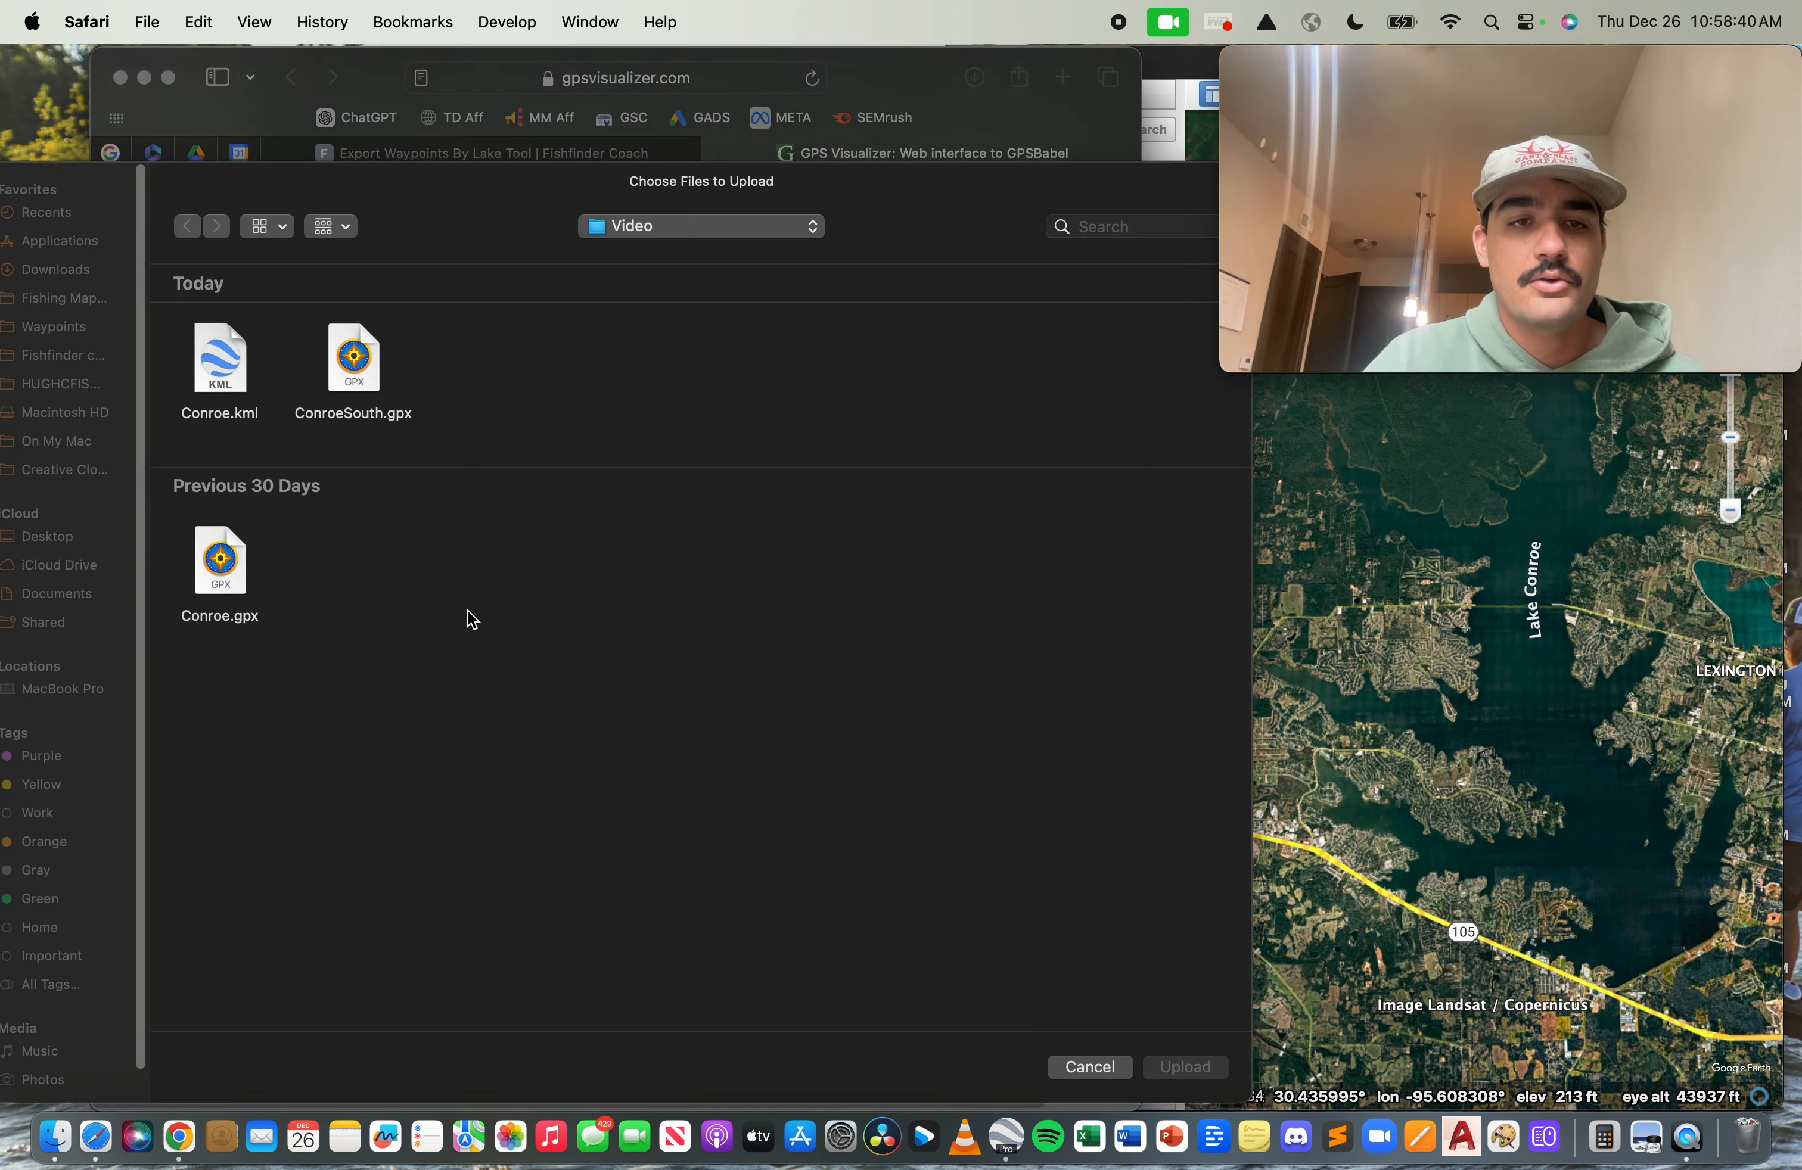
double_click(362, 431)
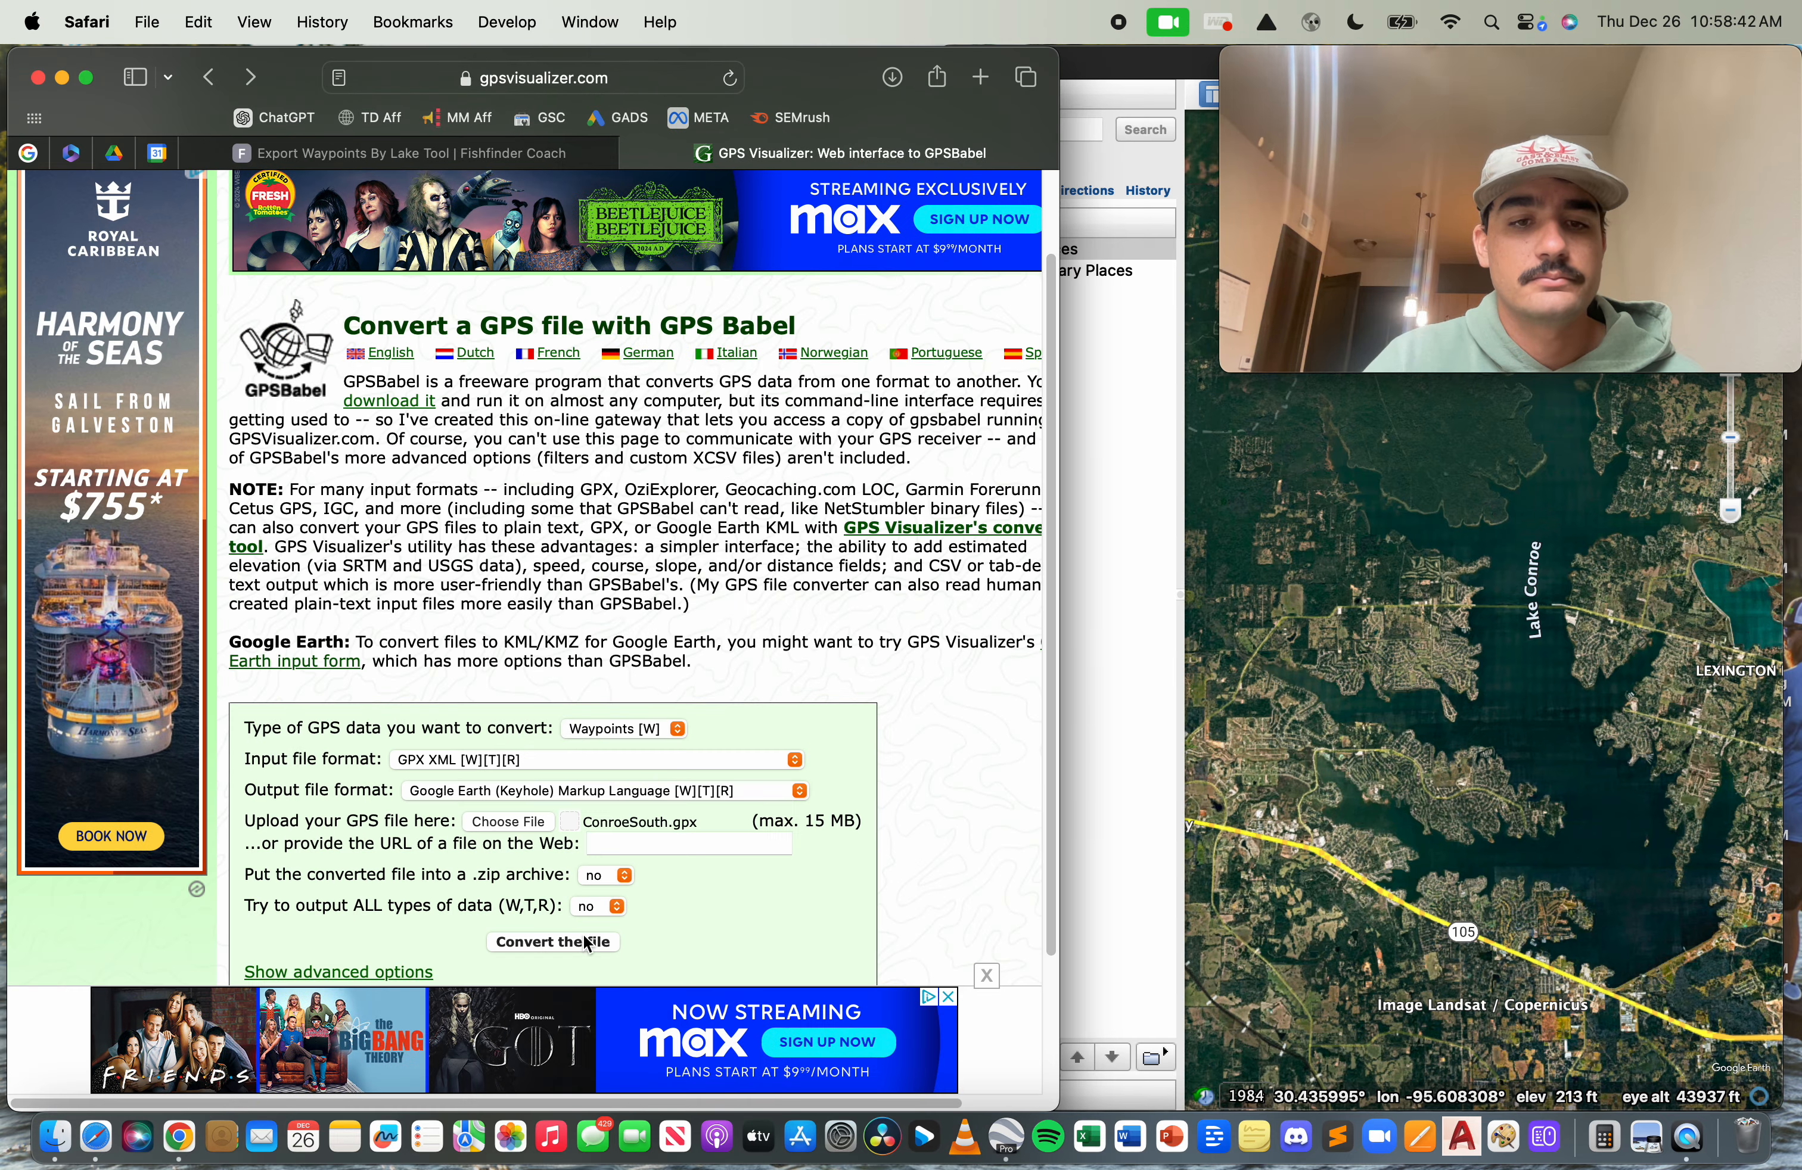
left_click(585, 944)
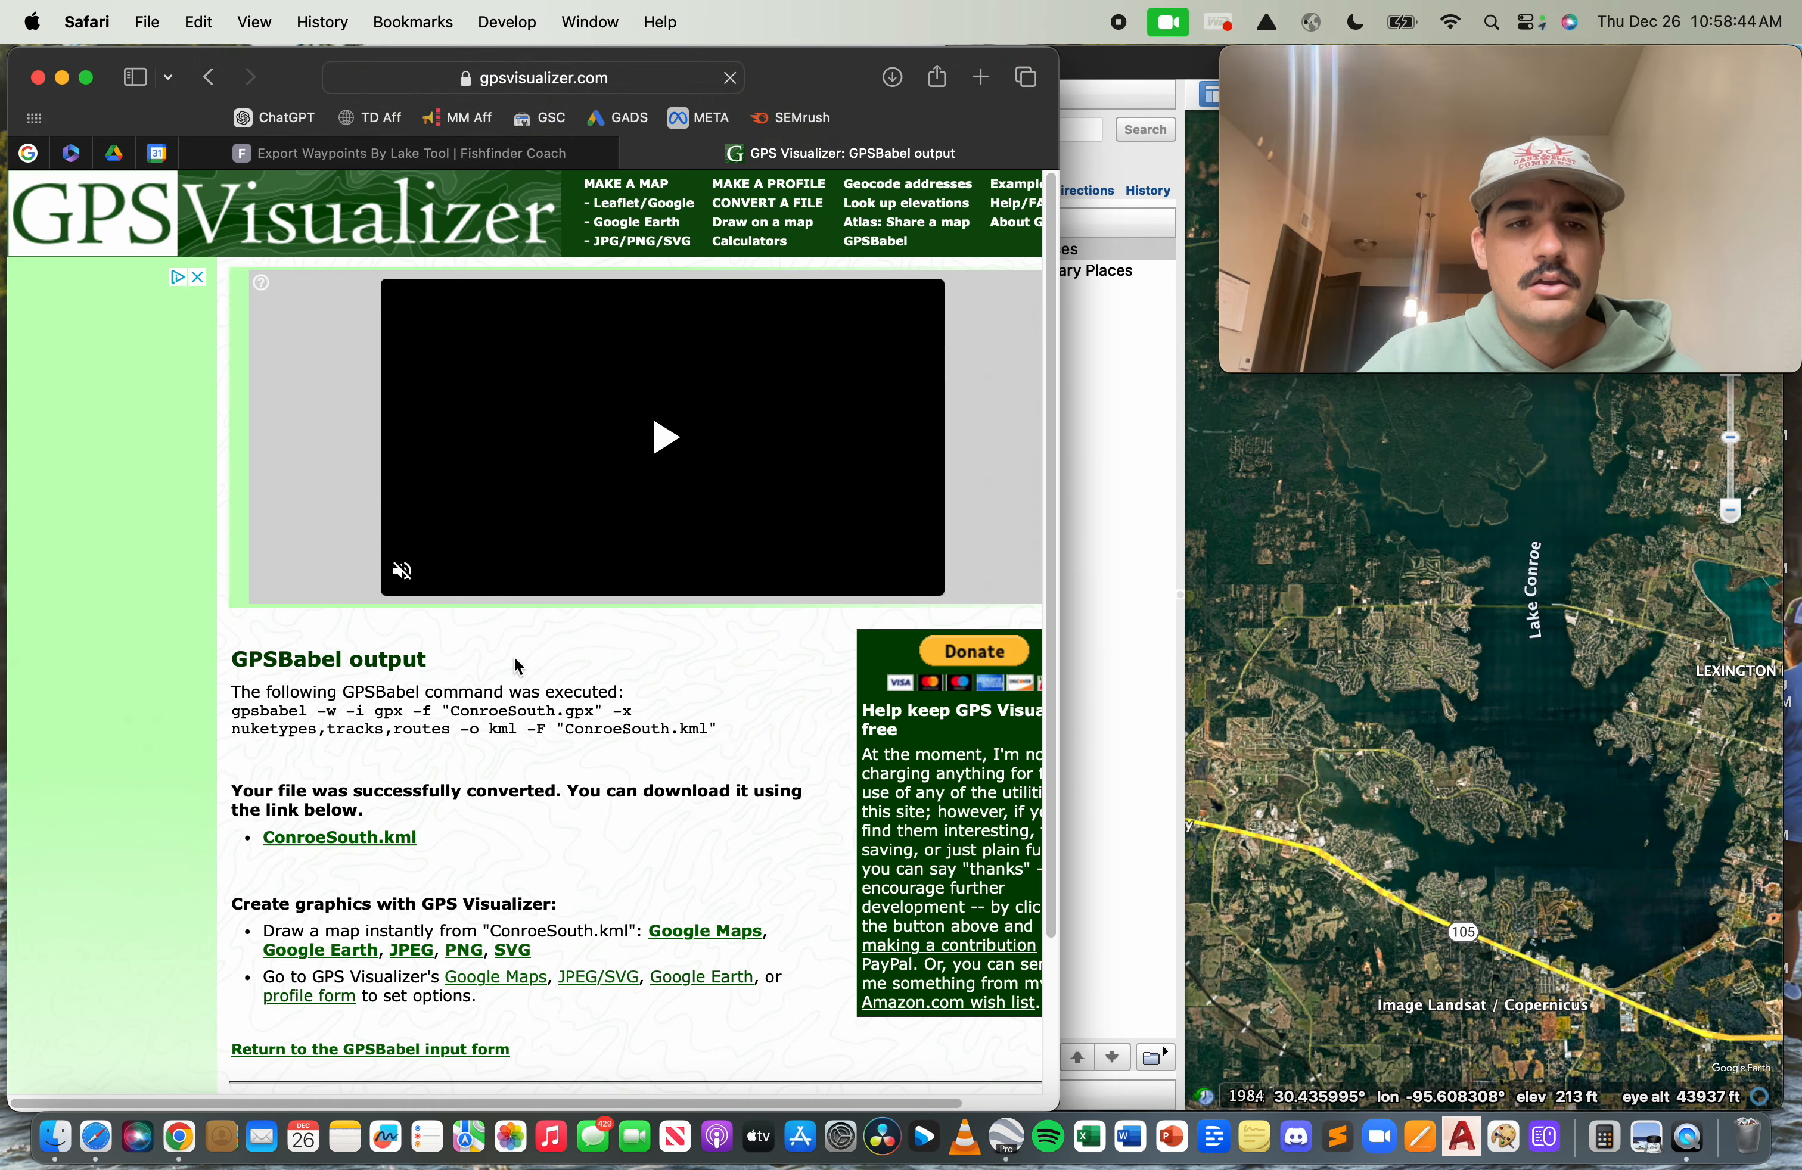
left_click(404, 850)
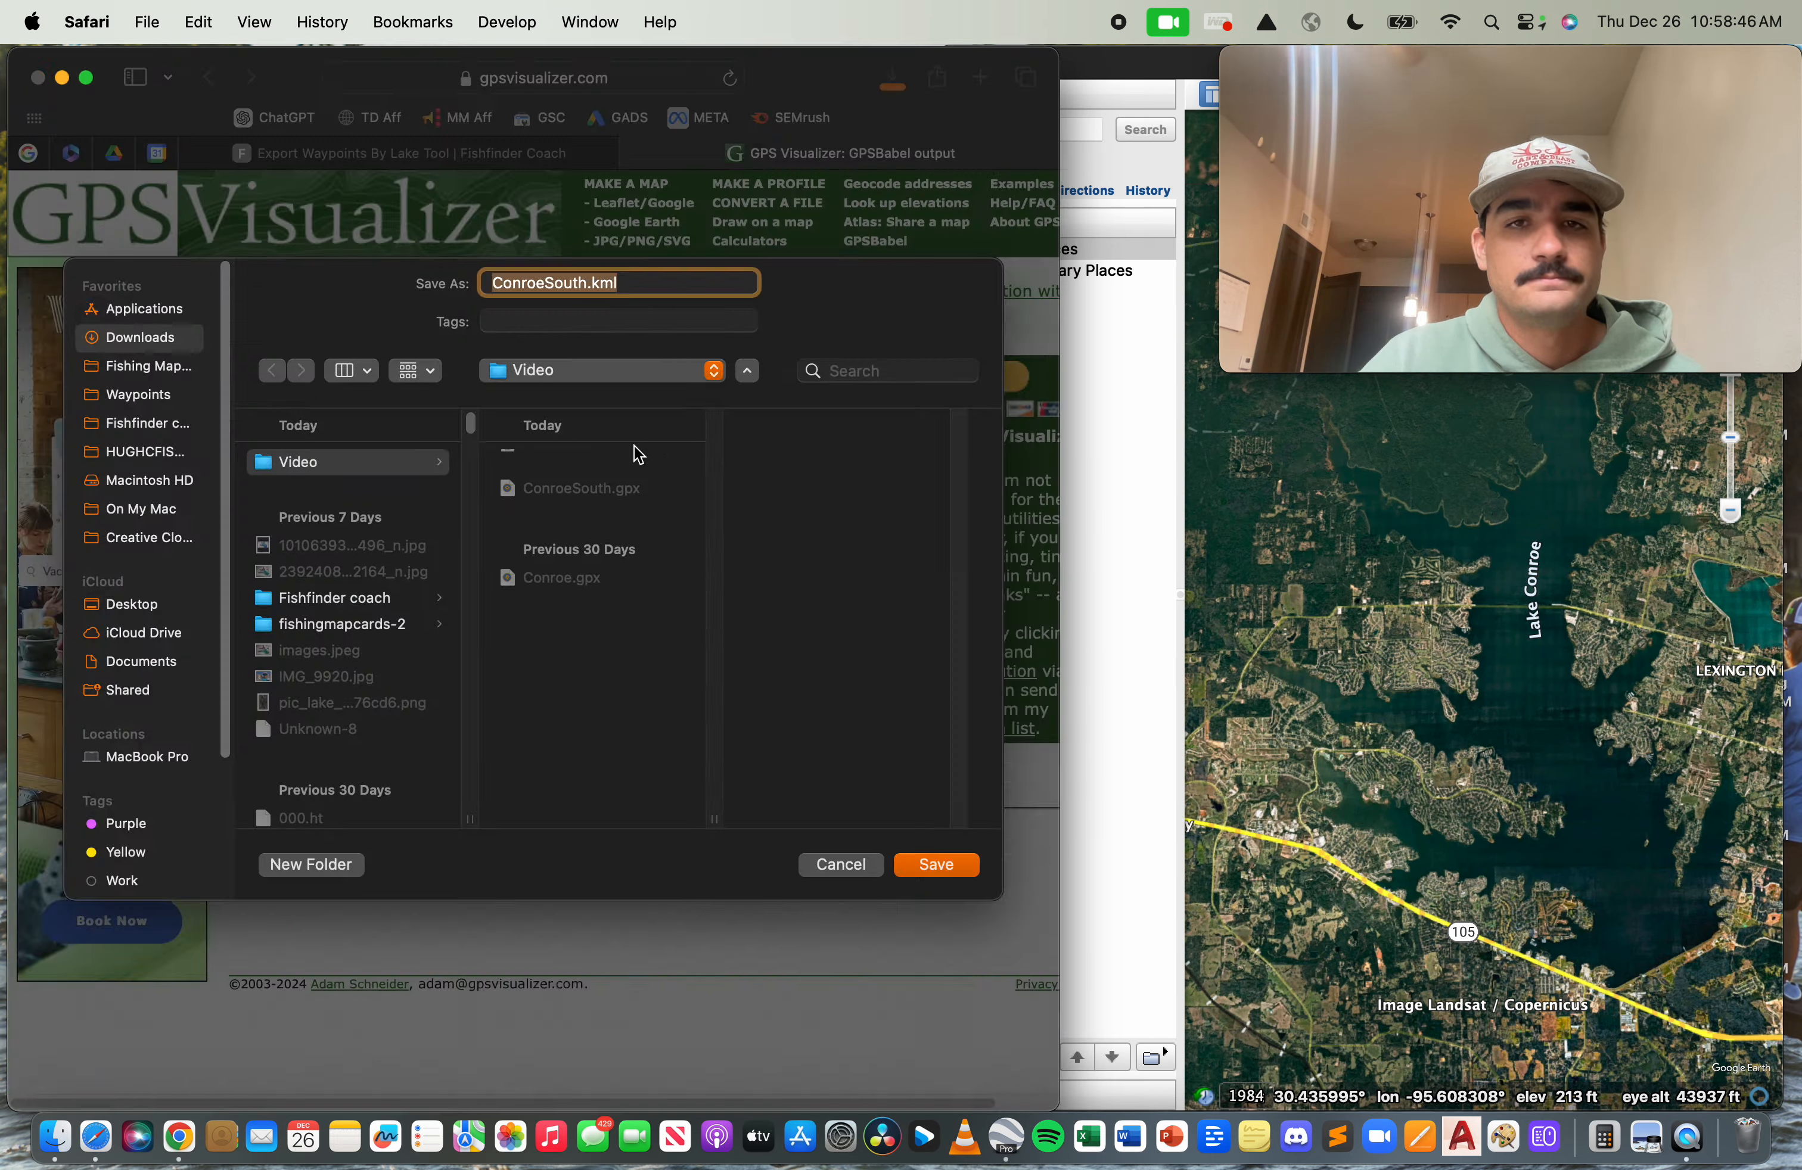
left_click(937, 865)
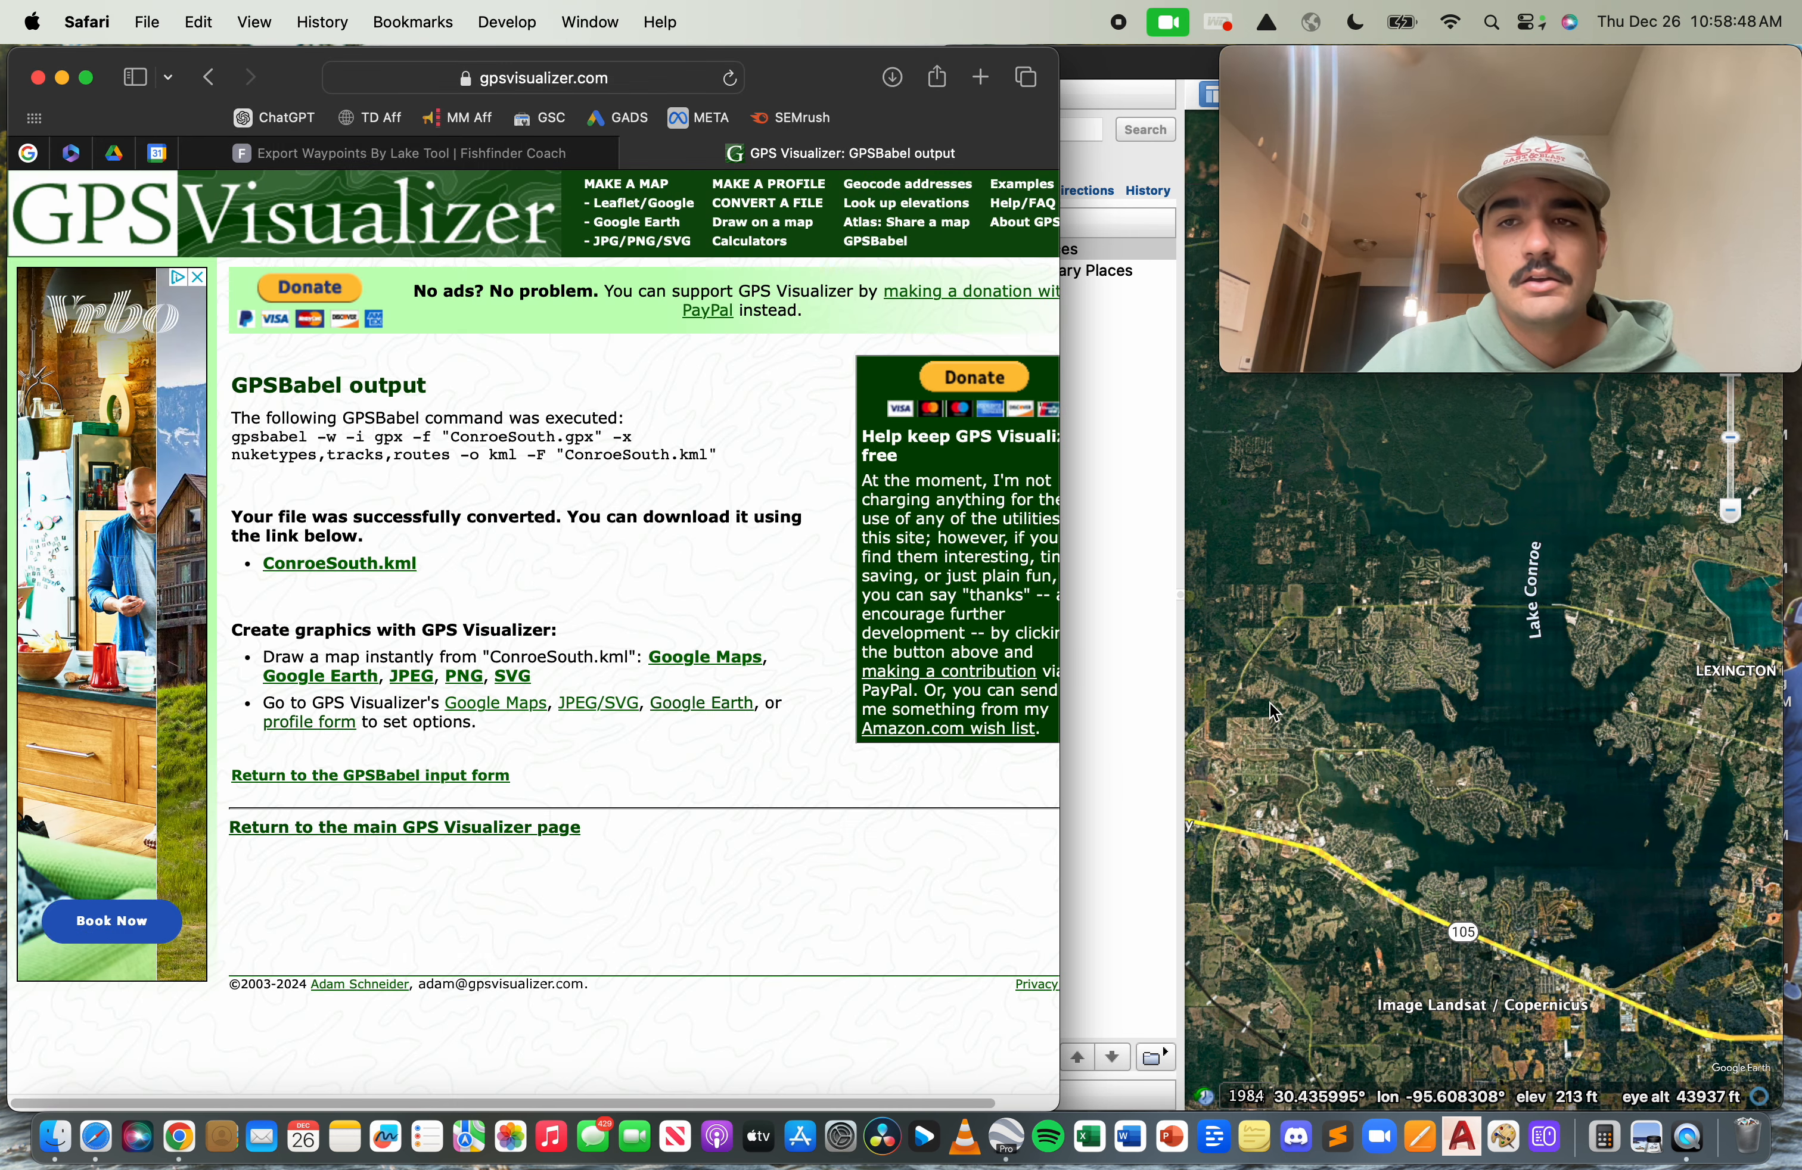
- Switch to Google Earth Pro and open Conroe.kml from the Video folder in Downloads
left_click(1045, 286)
left_click_drag(1089, 66, 492, 63)
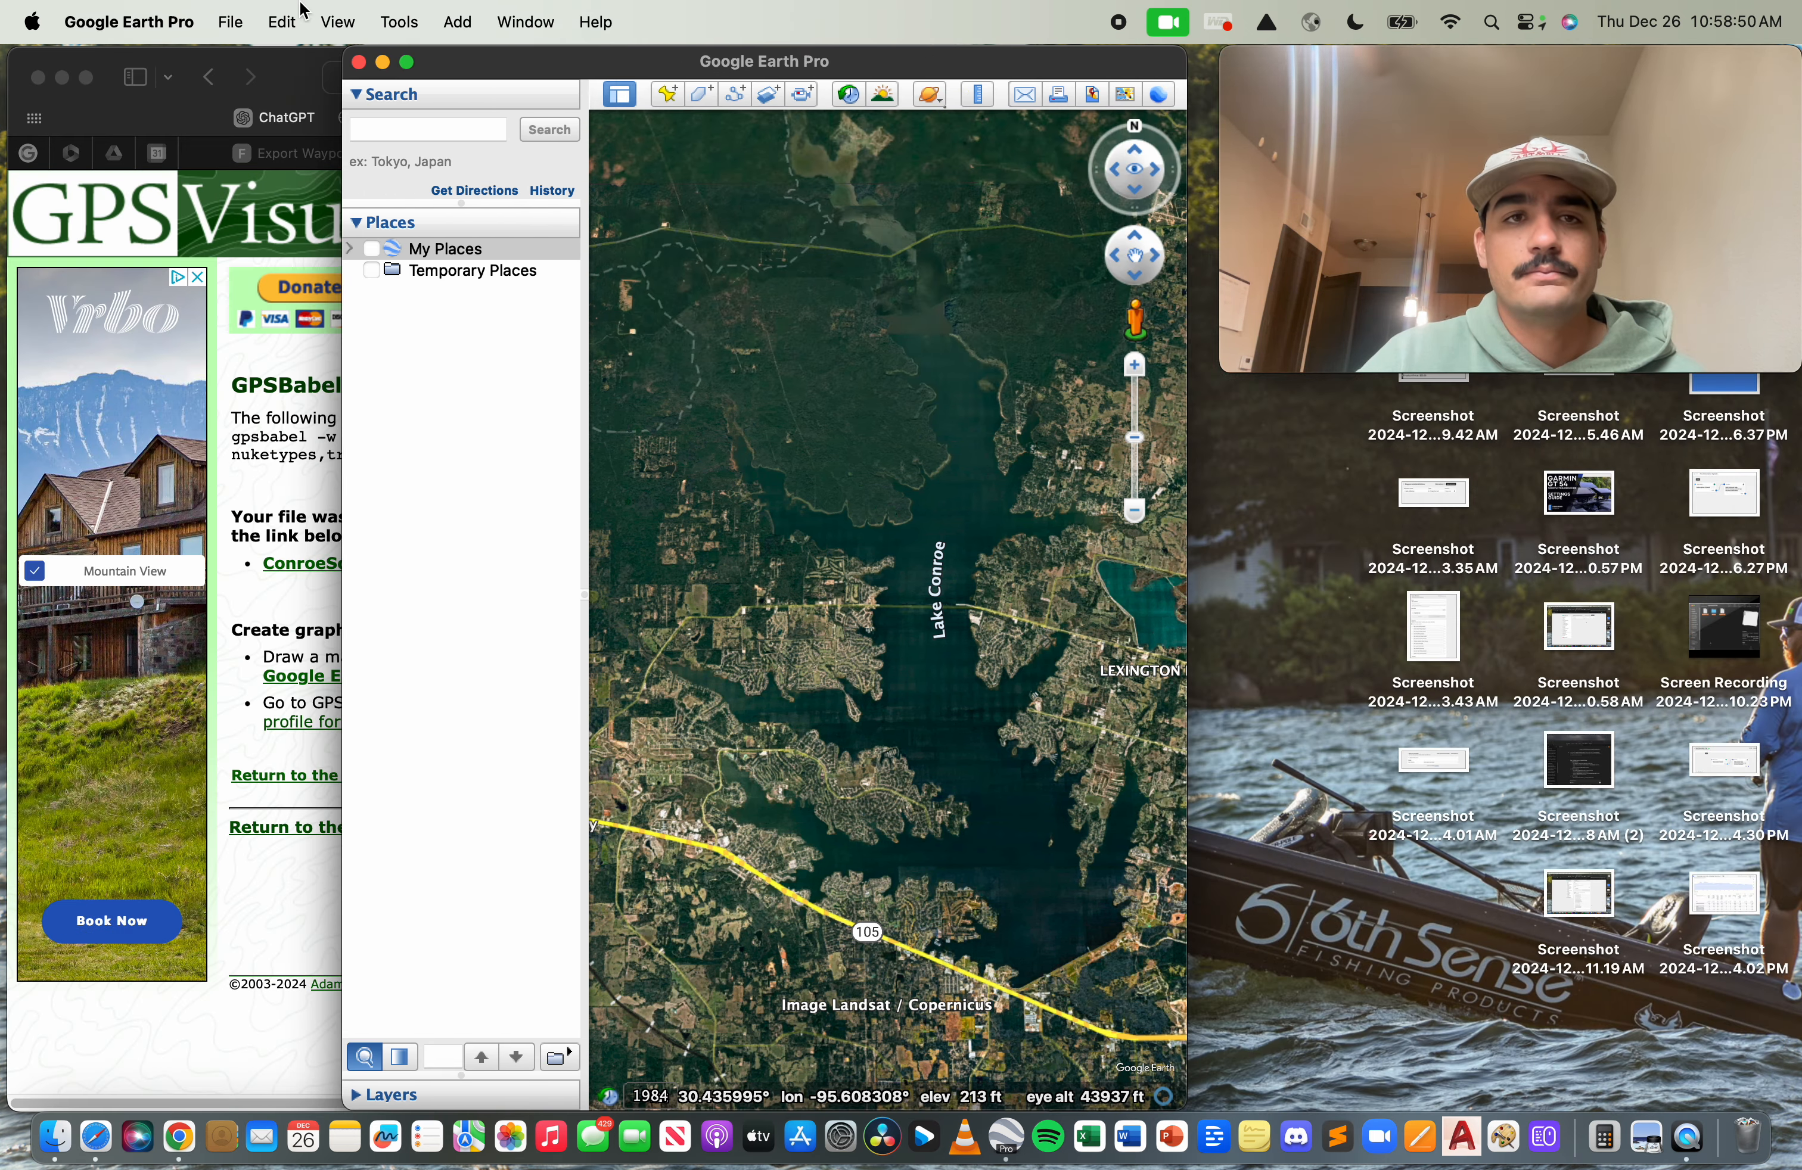
left_click(230, 22)
left_click(290, 69)
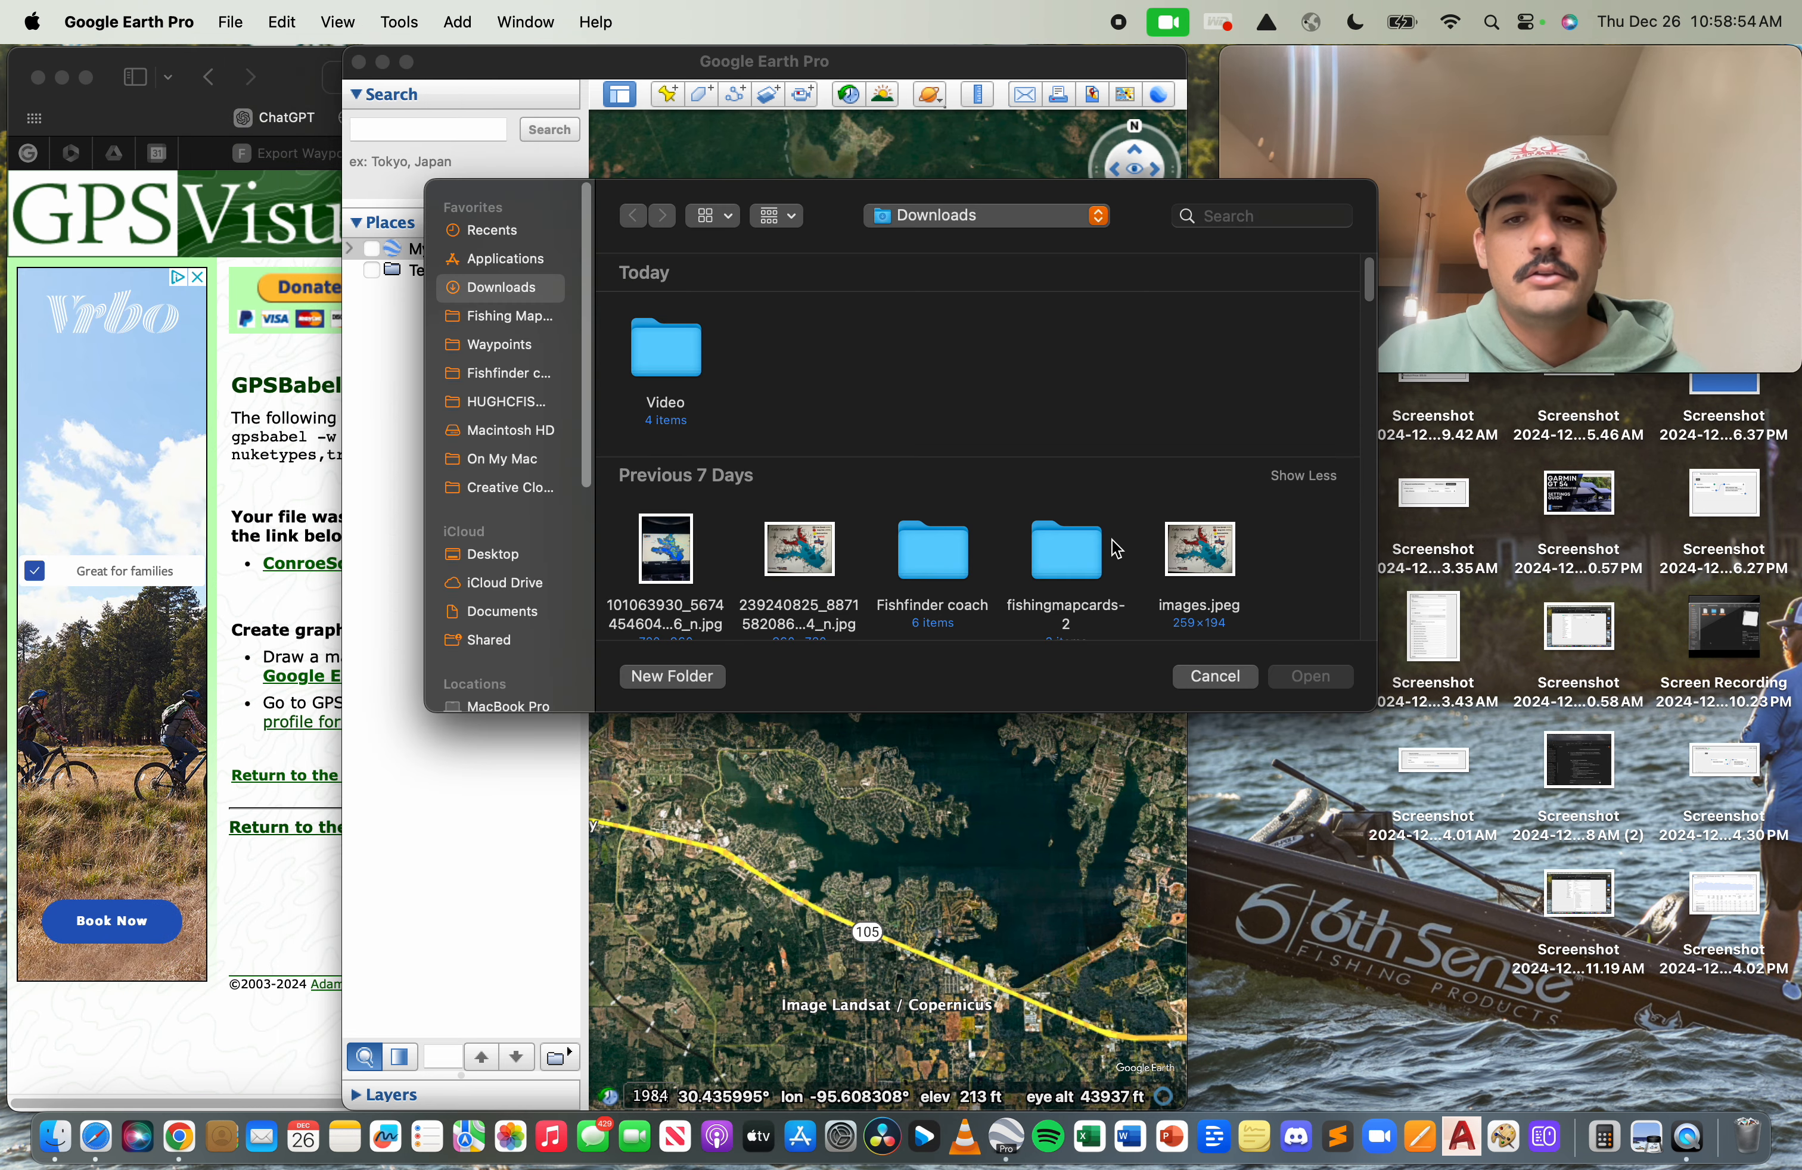
double_click(666, 400)
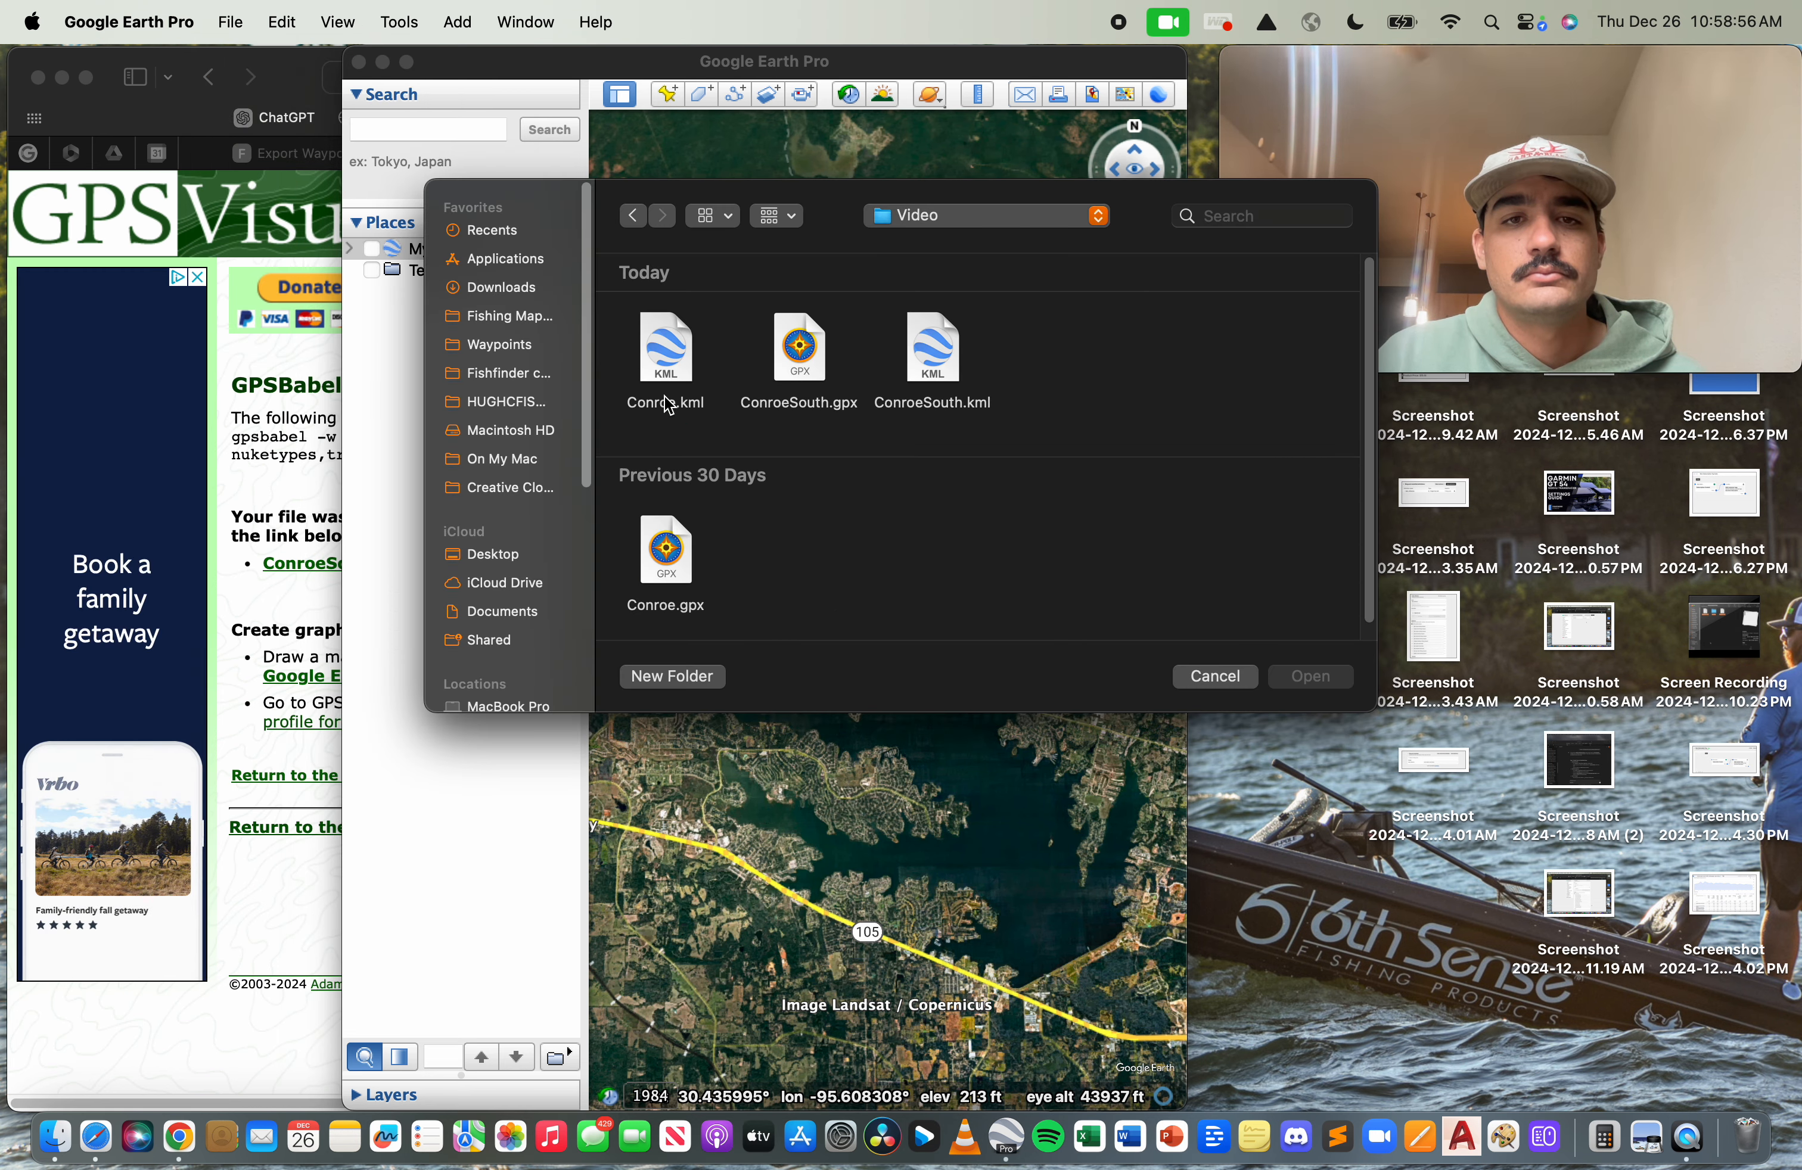
left_click(667, 357)
left_click(1311, 677)
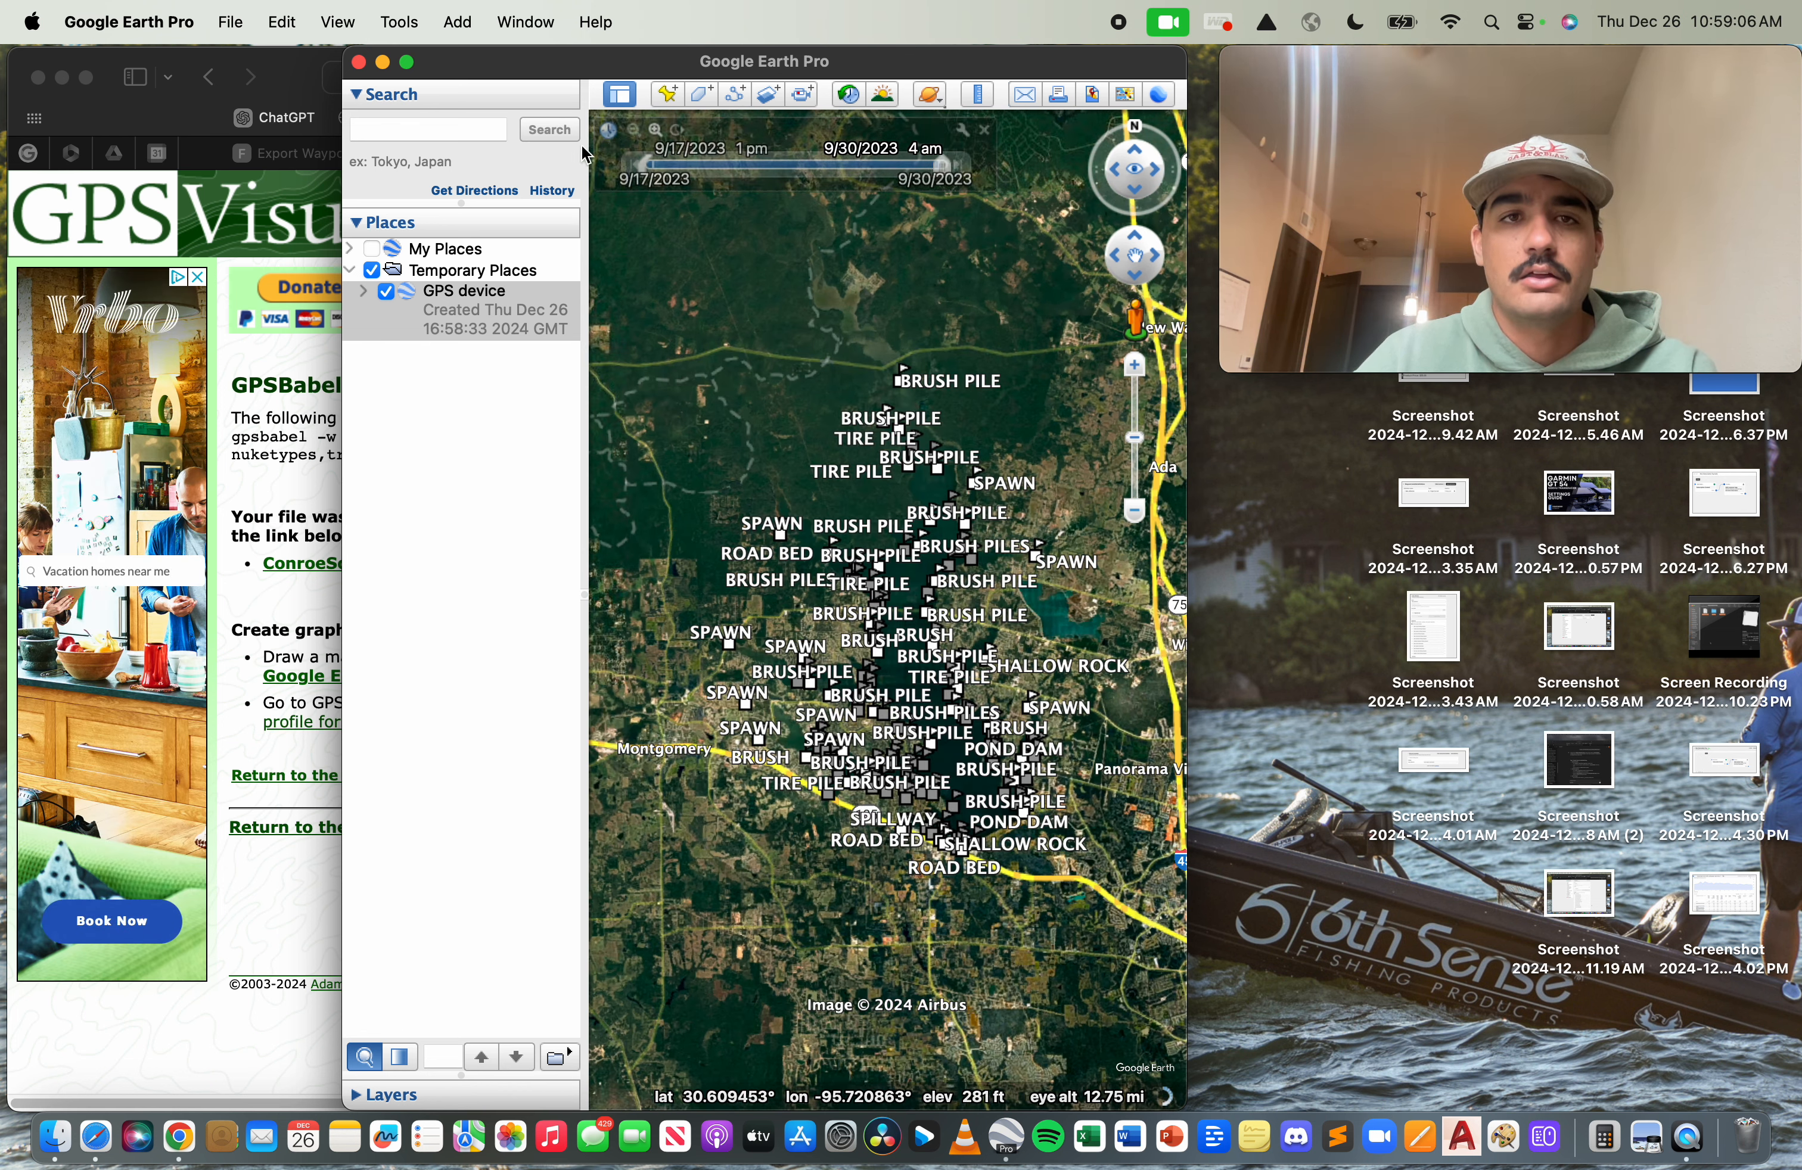
- Hide the full set of Conroe waypoints in Temporary Places and open ConroeSouth.kml from the Video folder
left_click(372, 270)
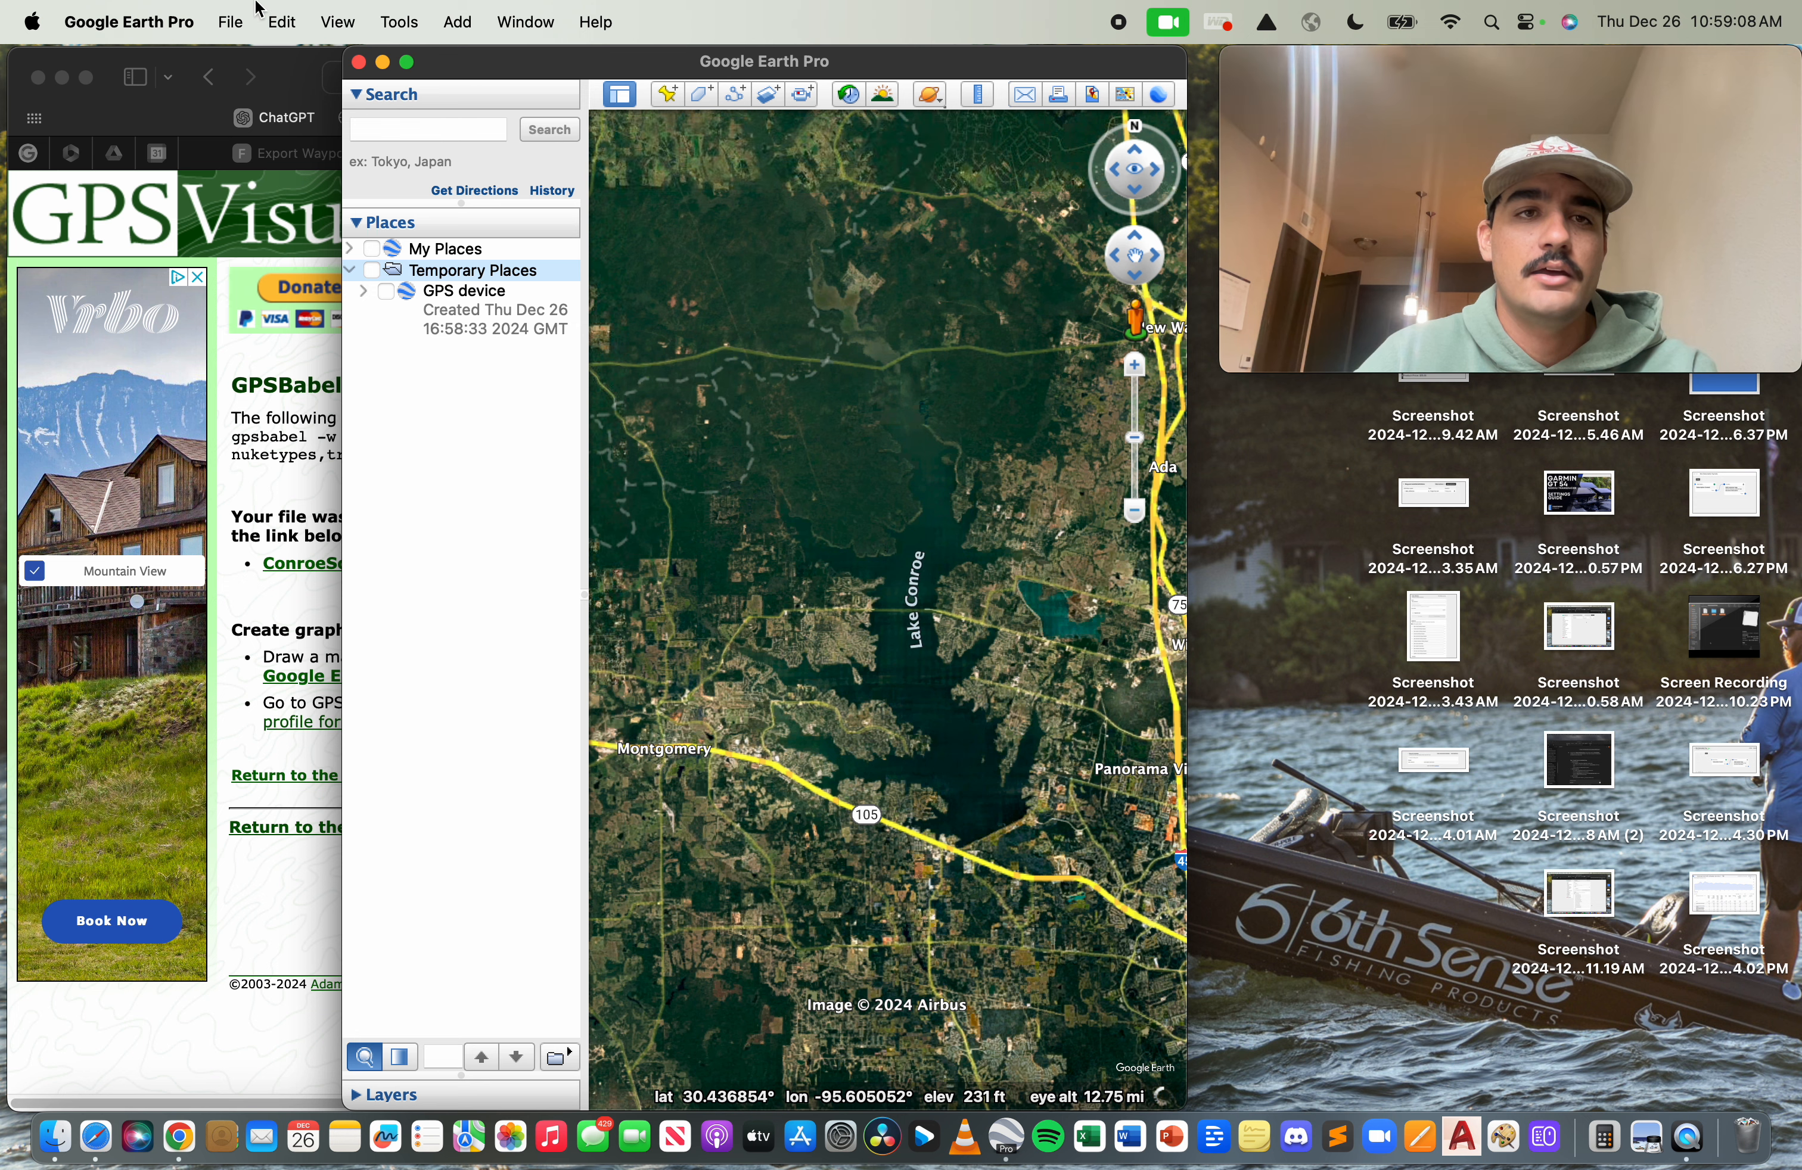
left_click(238, 23)
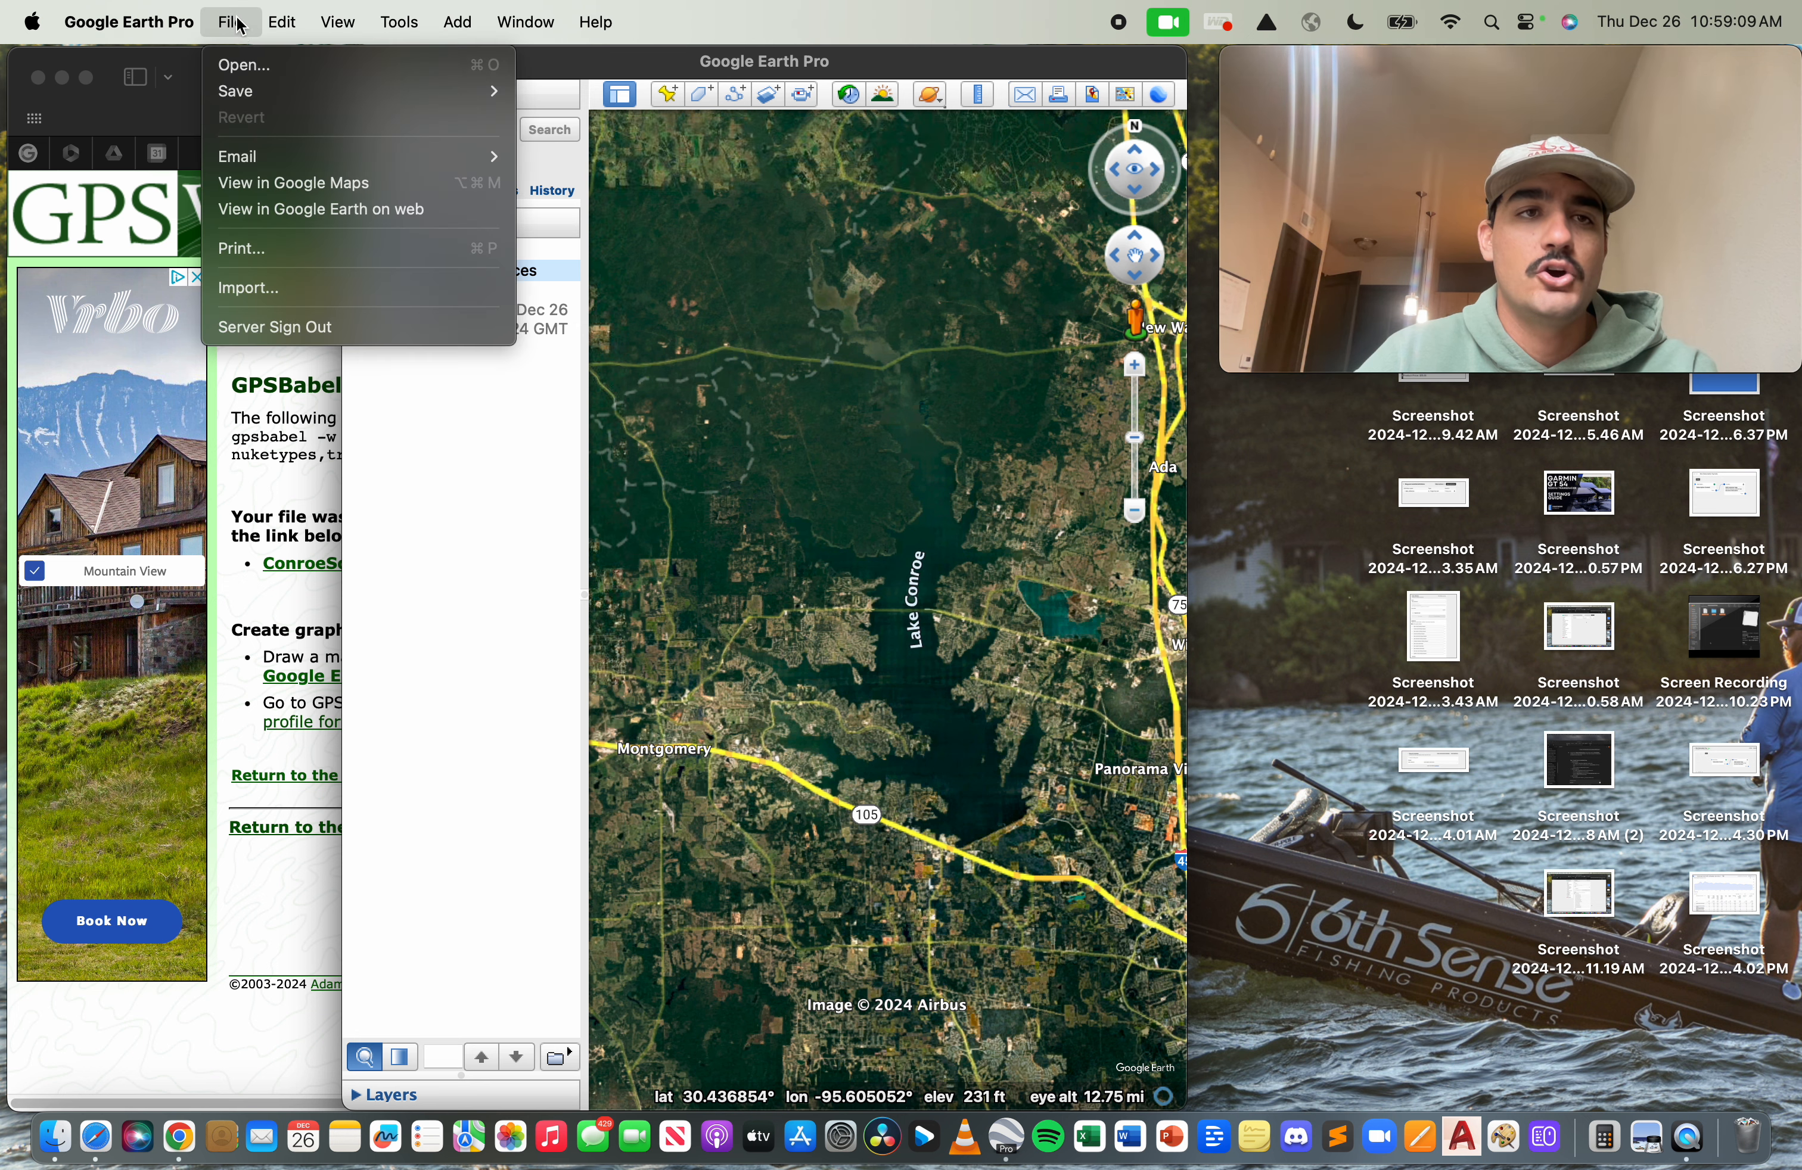
left_click(273, 71)
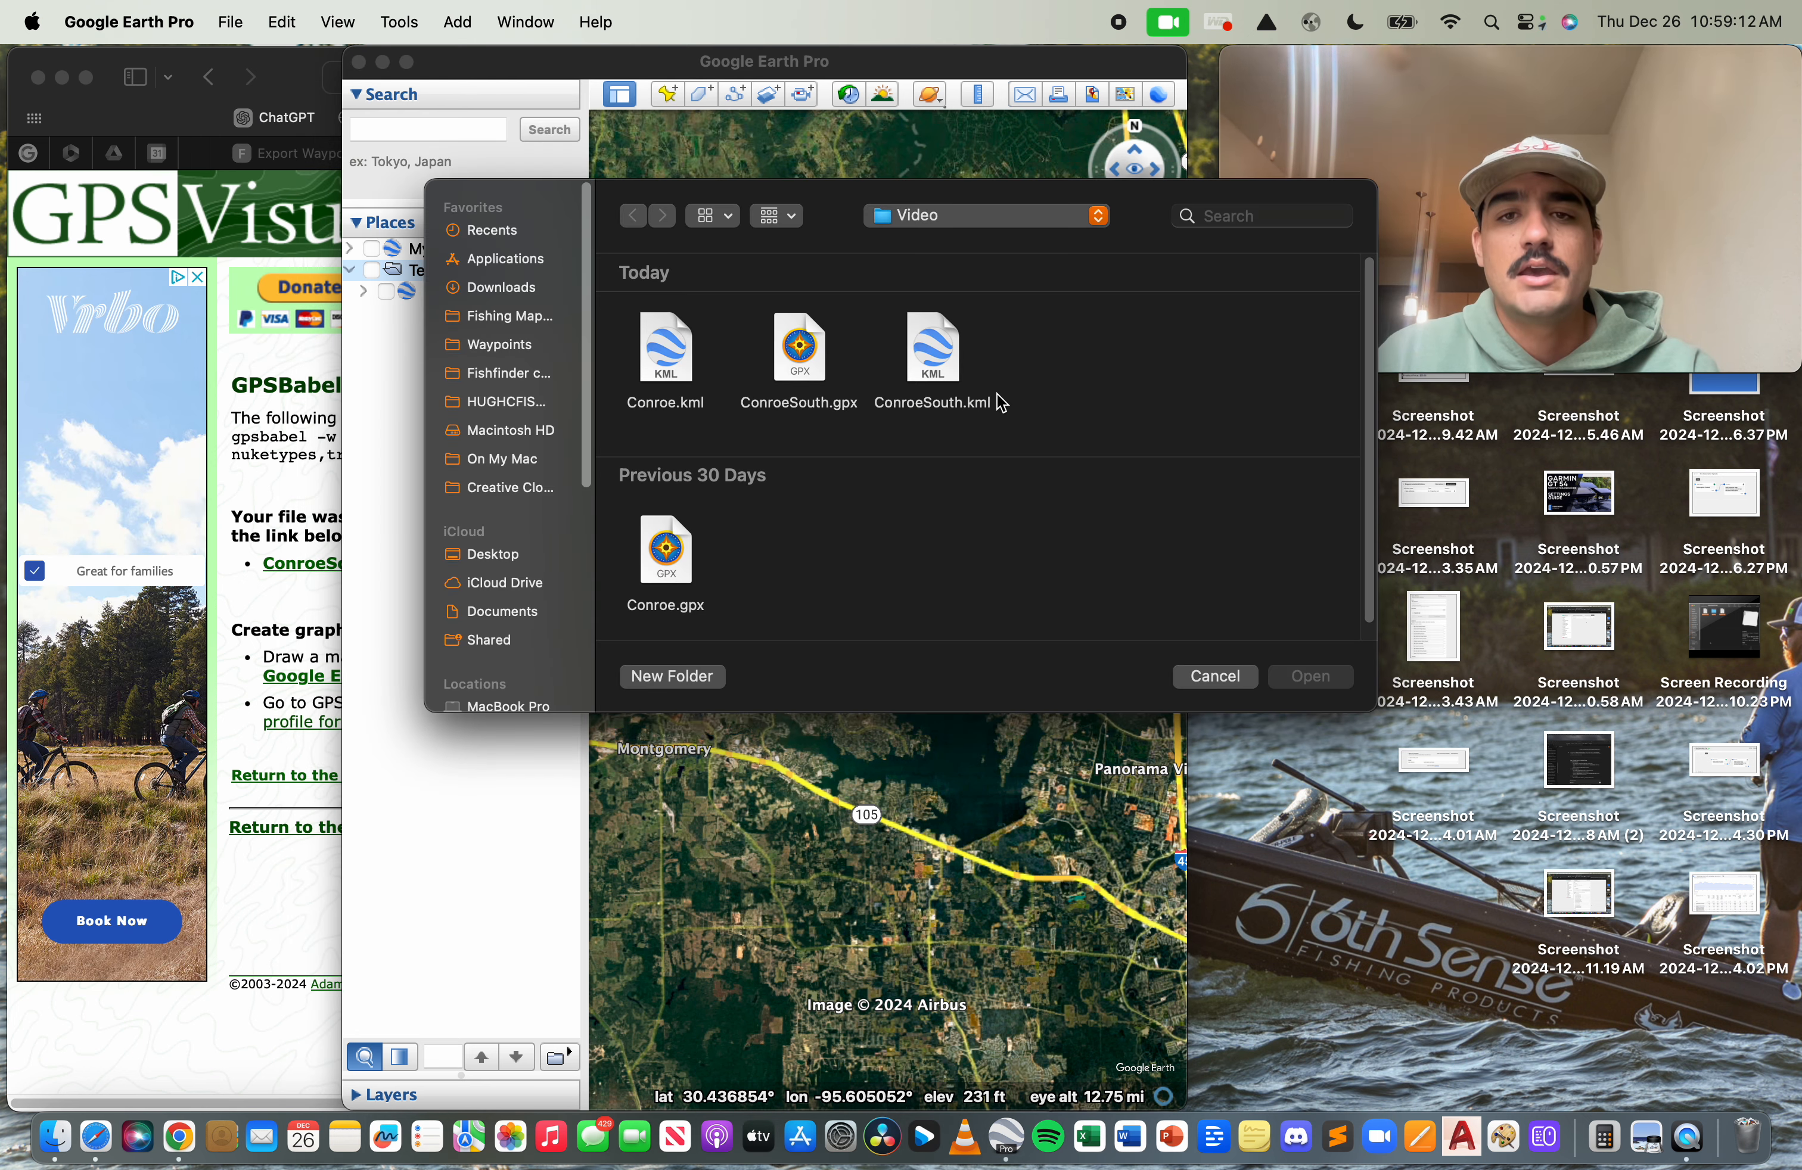
double_click(950, 406)
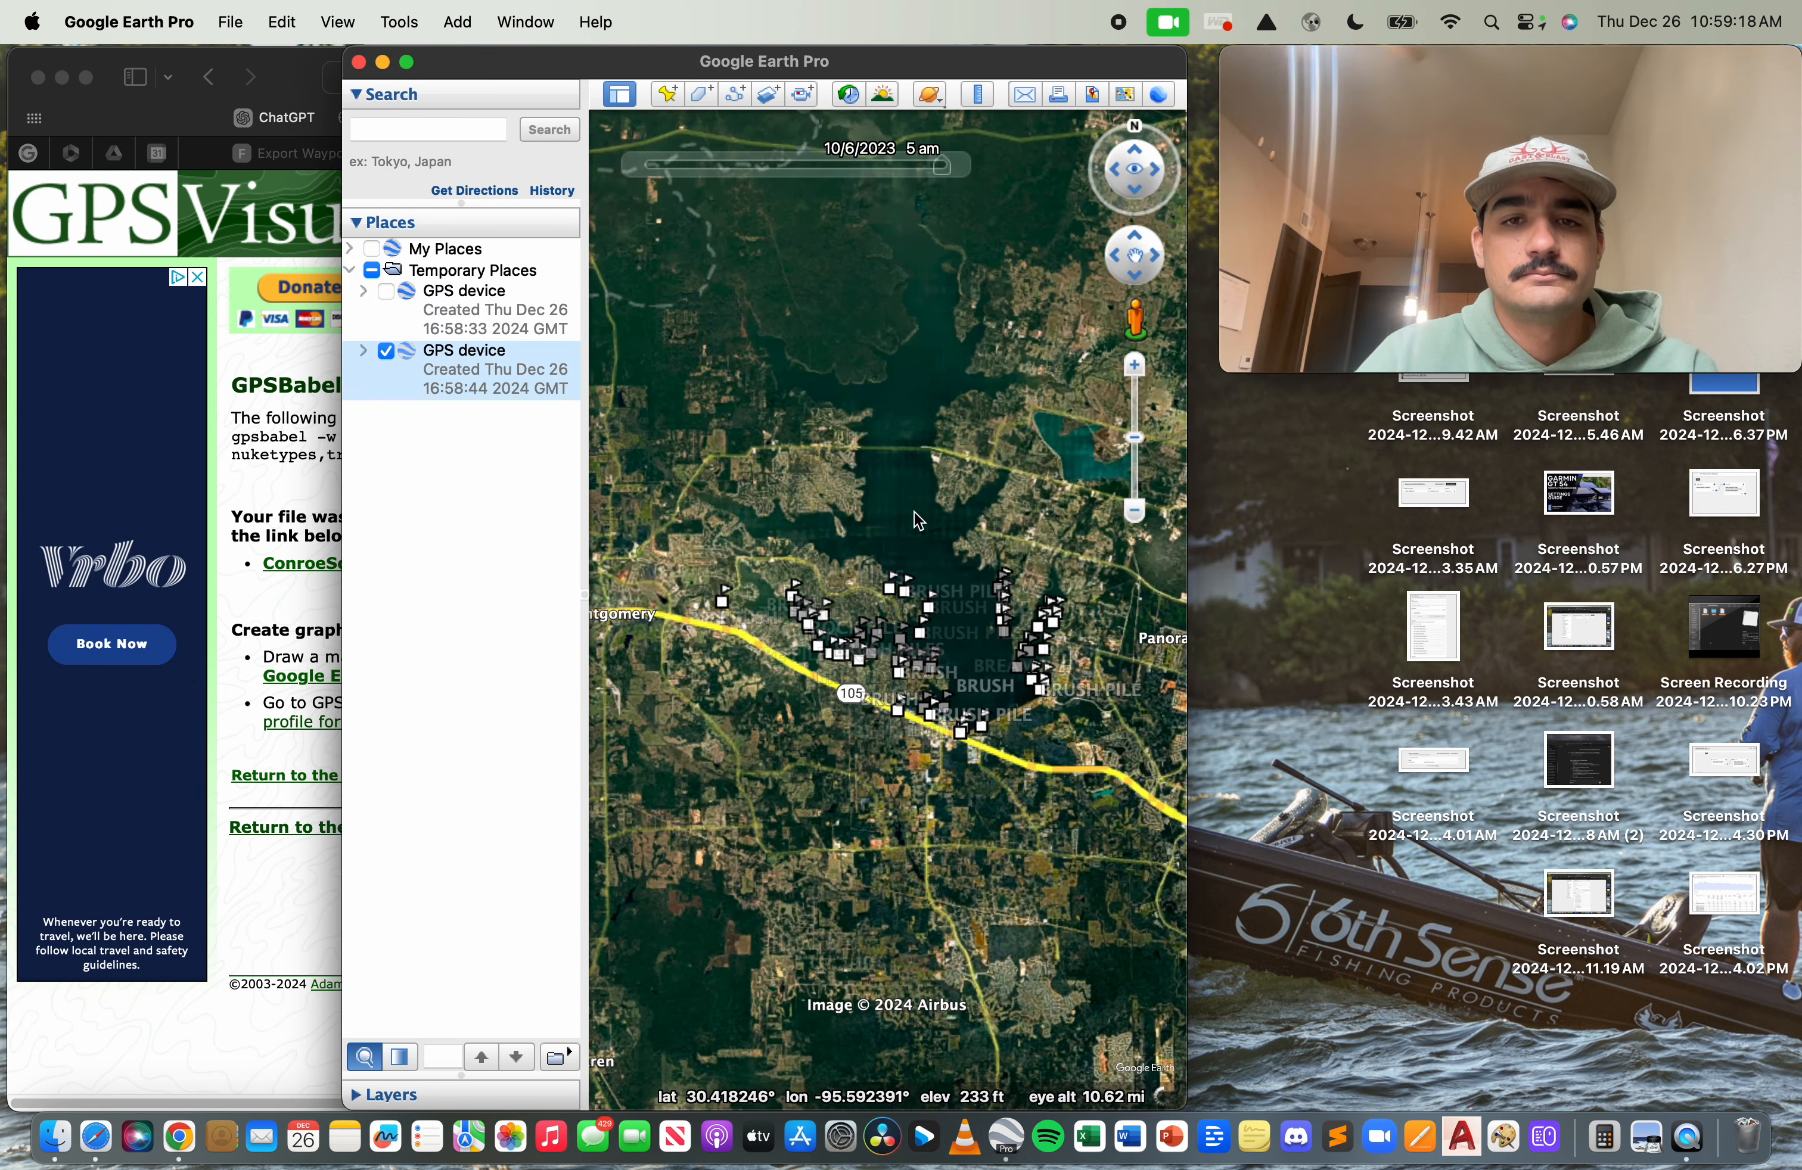
scroll(884, 561, "up", 3)
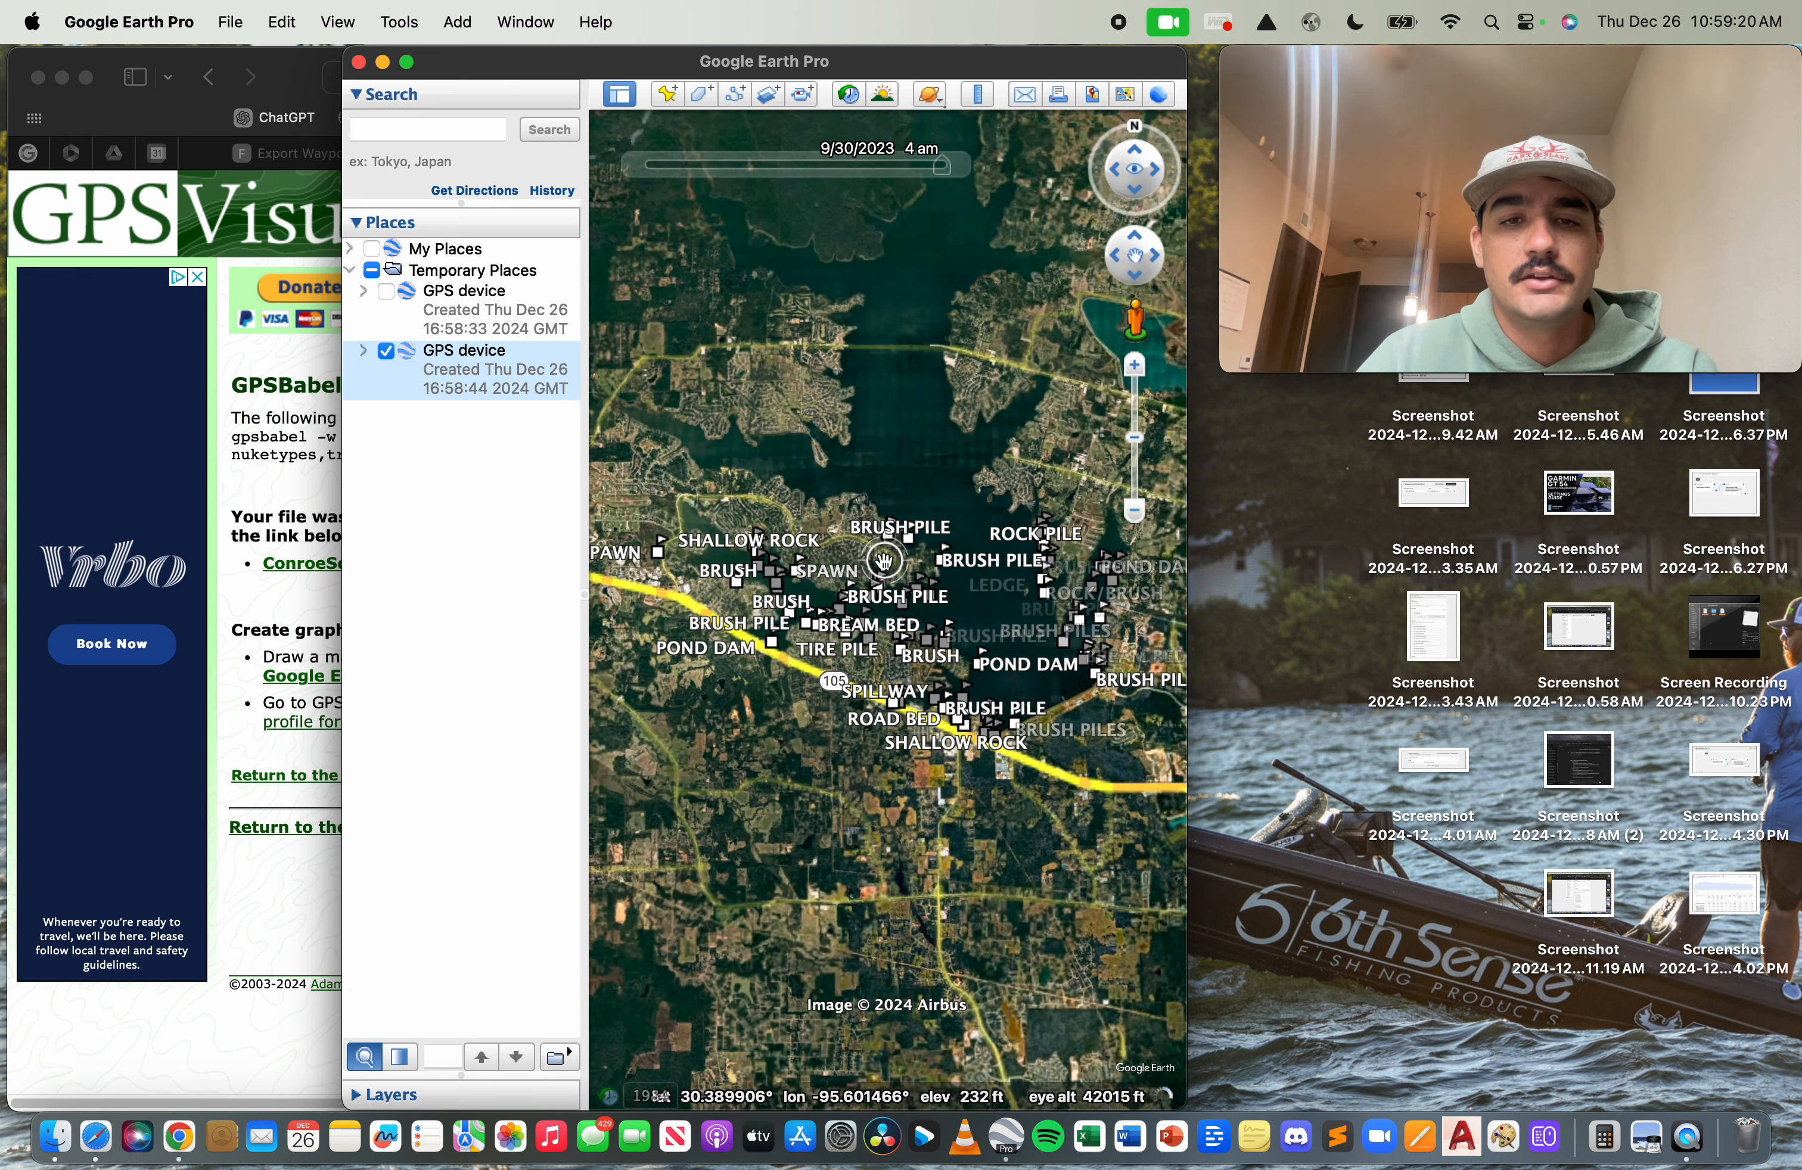
left_click_drag(884, 561, 824, 552)
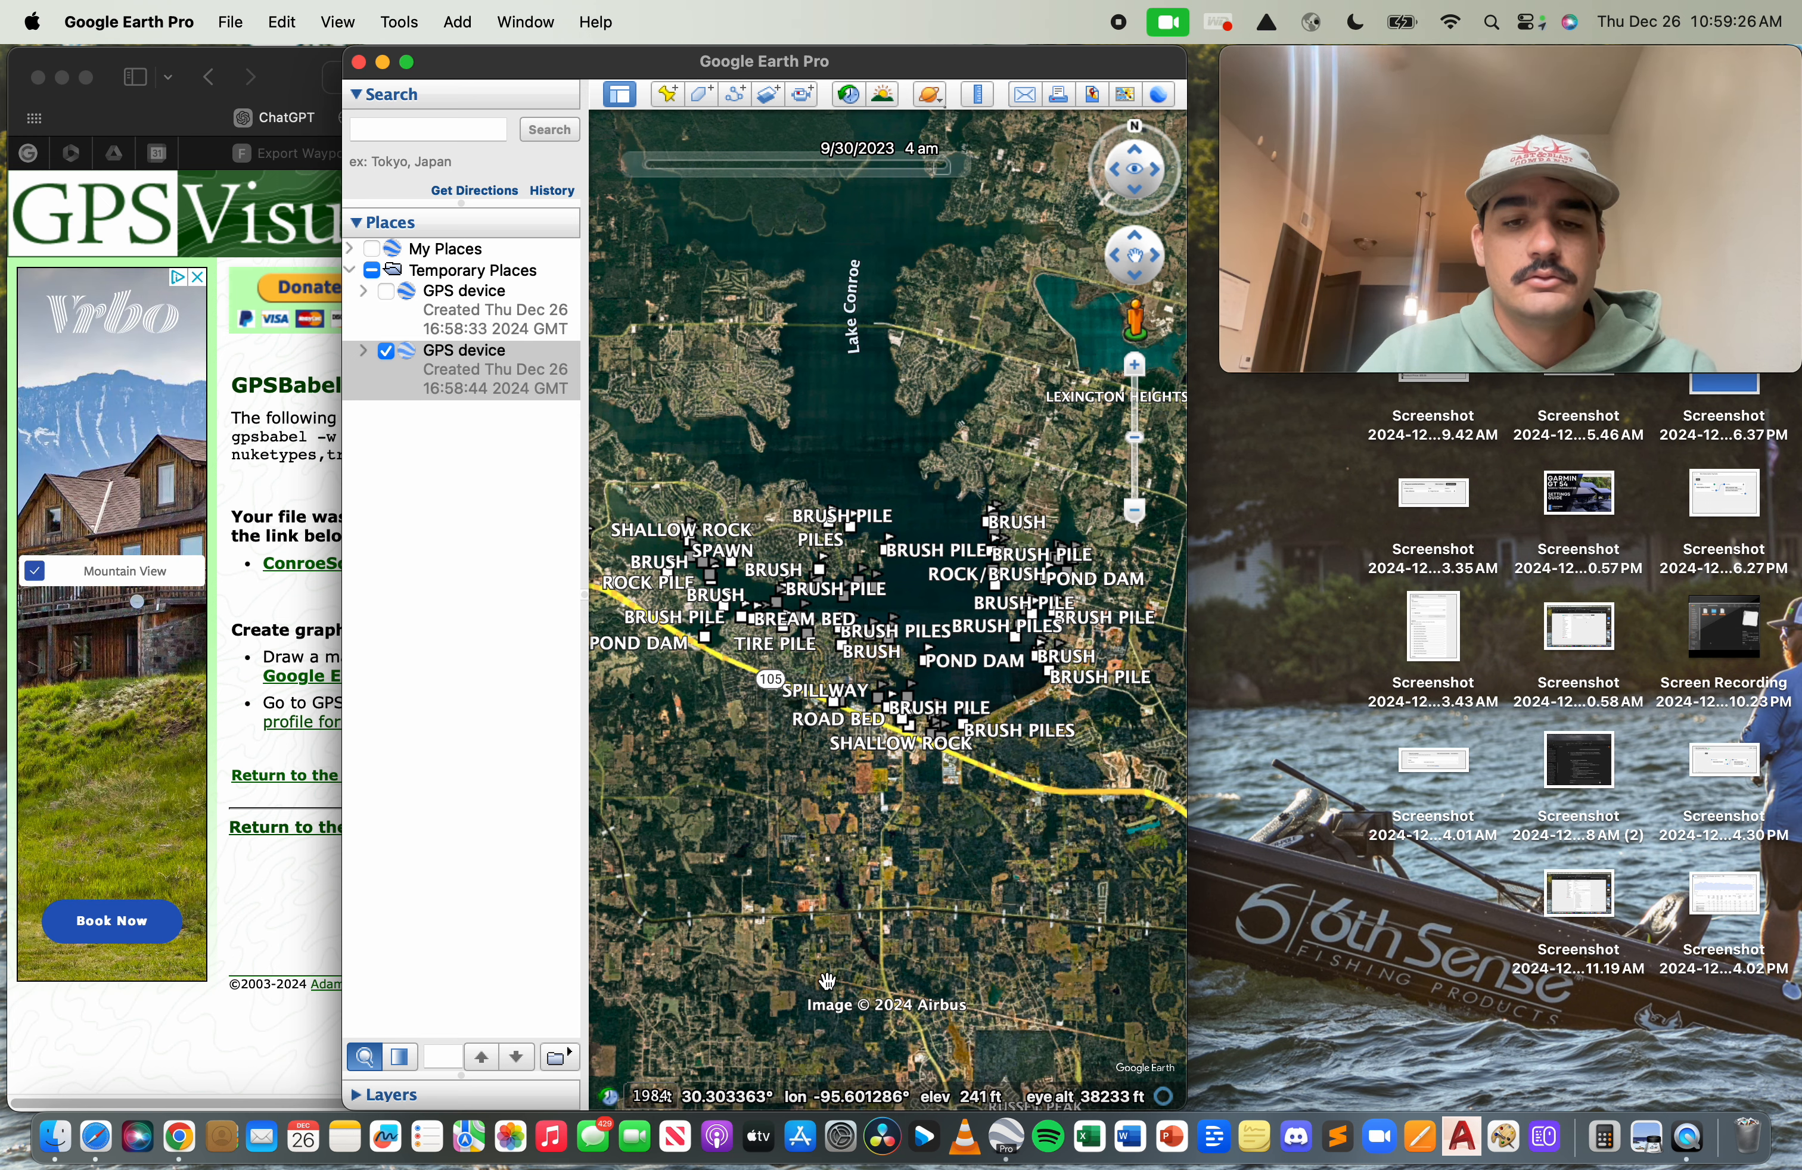
mouse_move(779, 589)
left_mouse_down()
mouse_move(904, 581)
mouse_move(801, 594)
left_mouse_up()
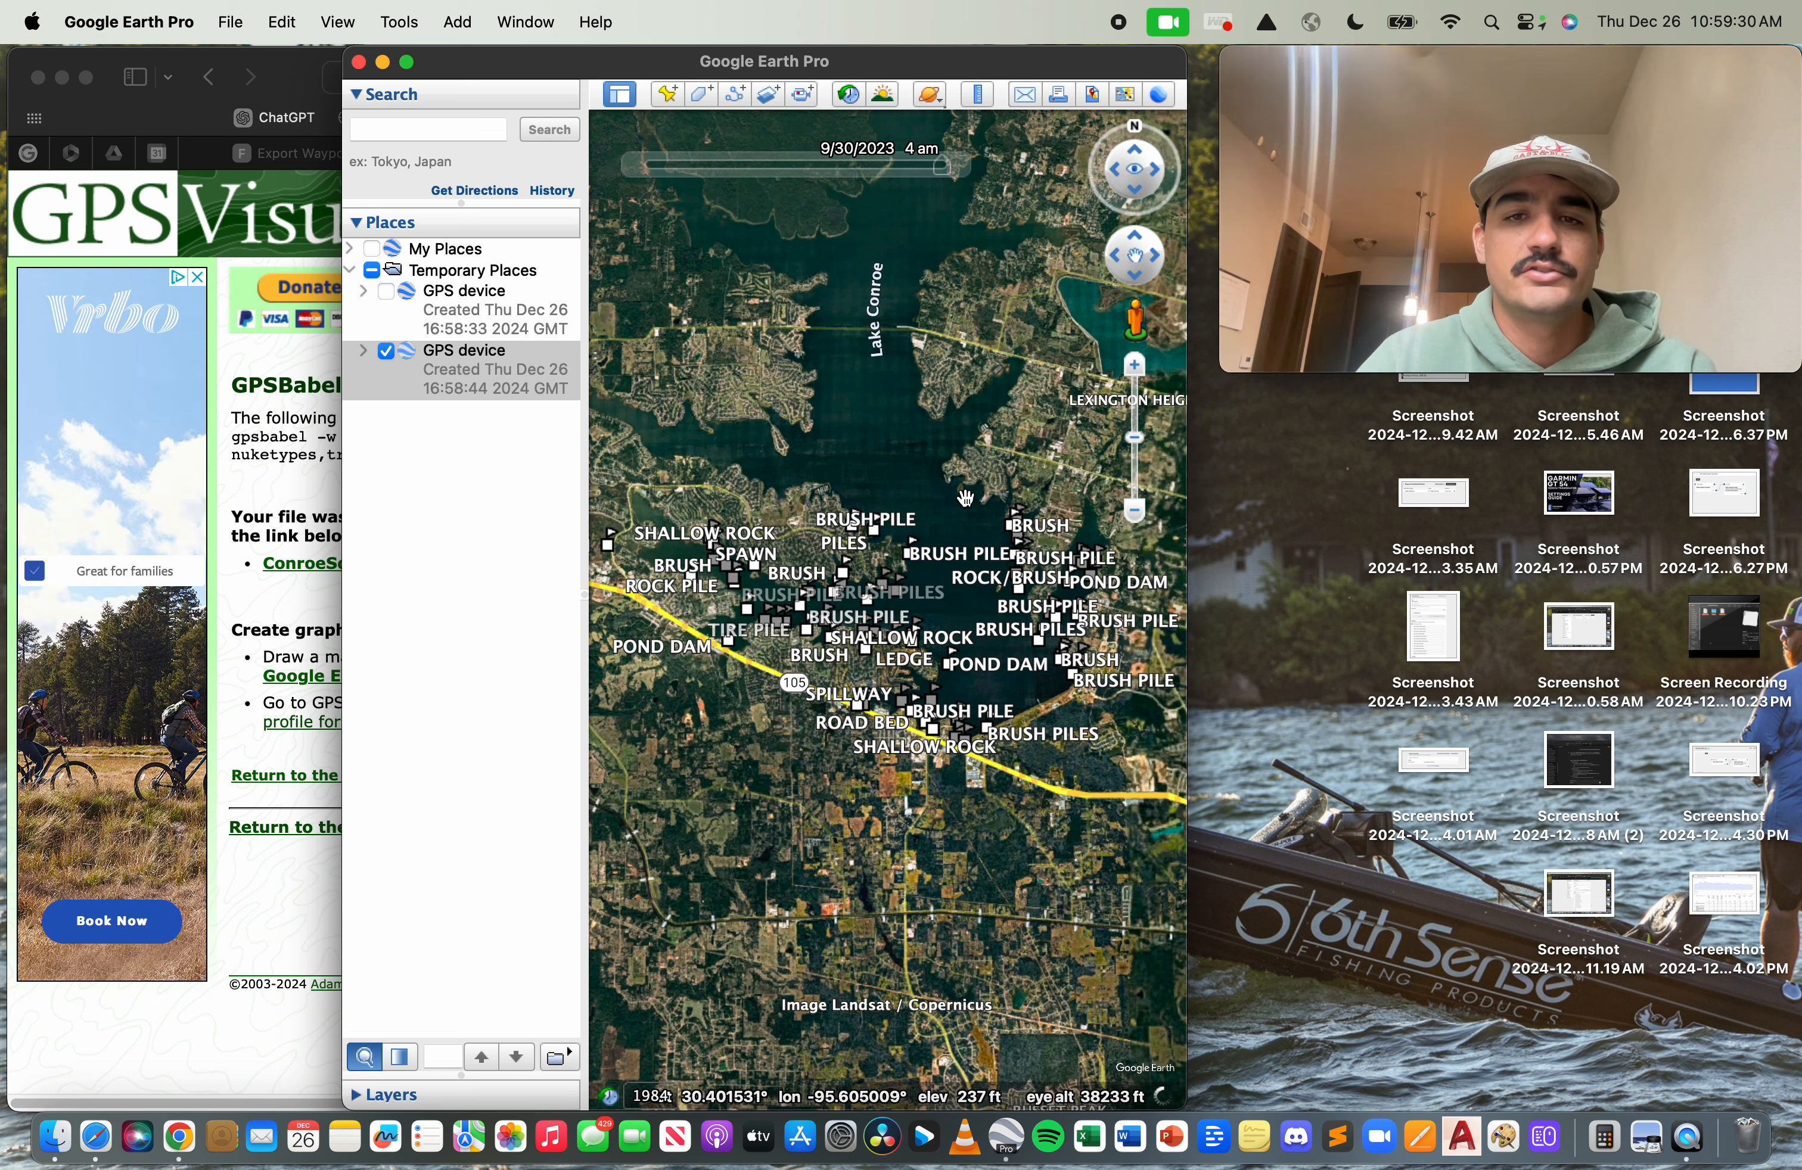
- Return to the Fishfinder Coach page in Safari and review the filter boundaries beside the map and the GPX File Conversion Tool
left_click(401, 149)
left_click(401, 149)
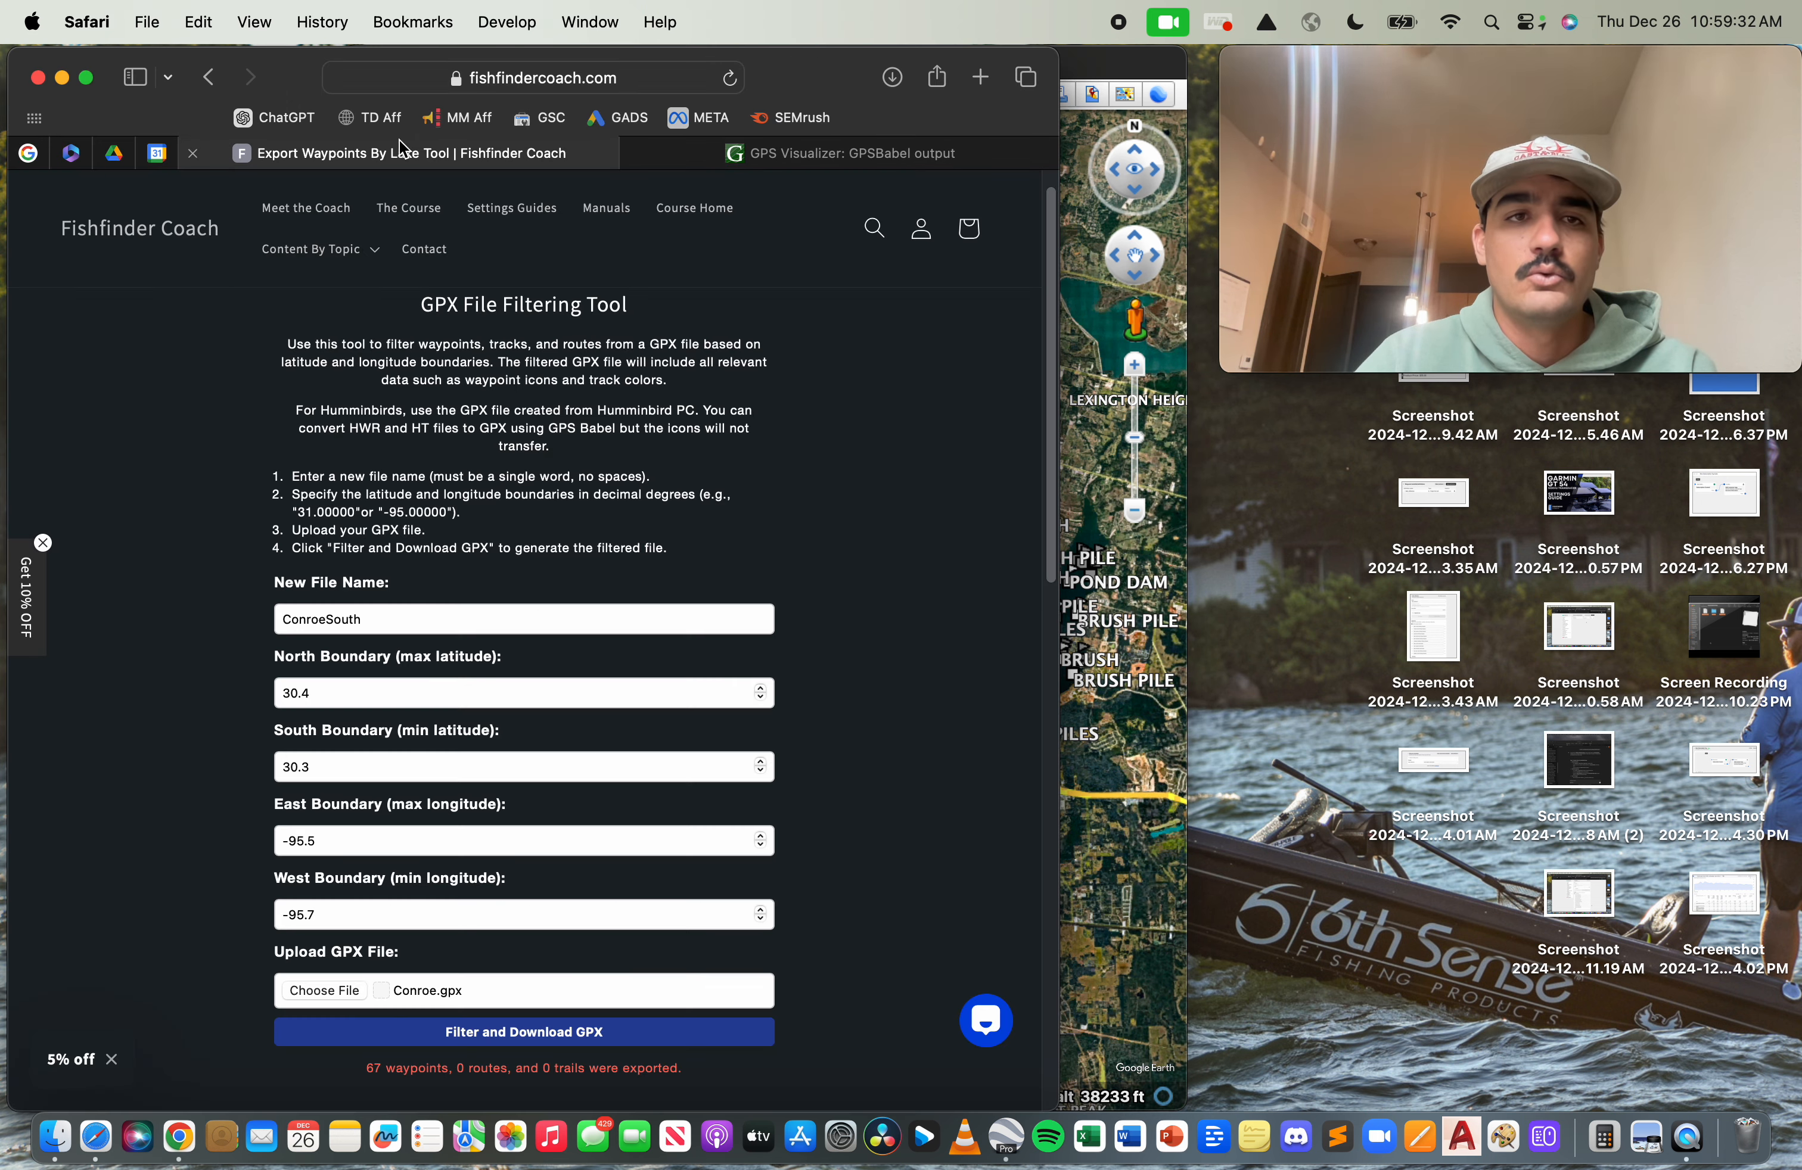
double_click(1159, 70)
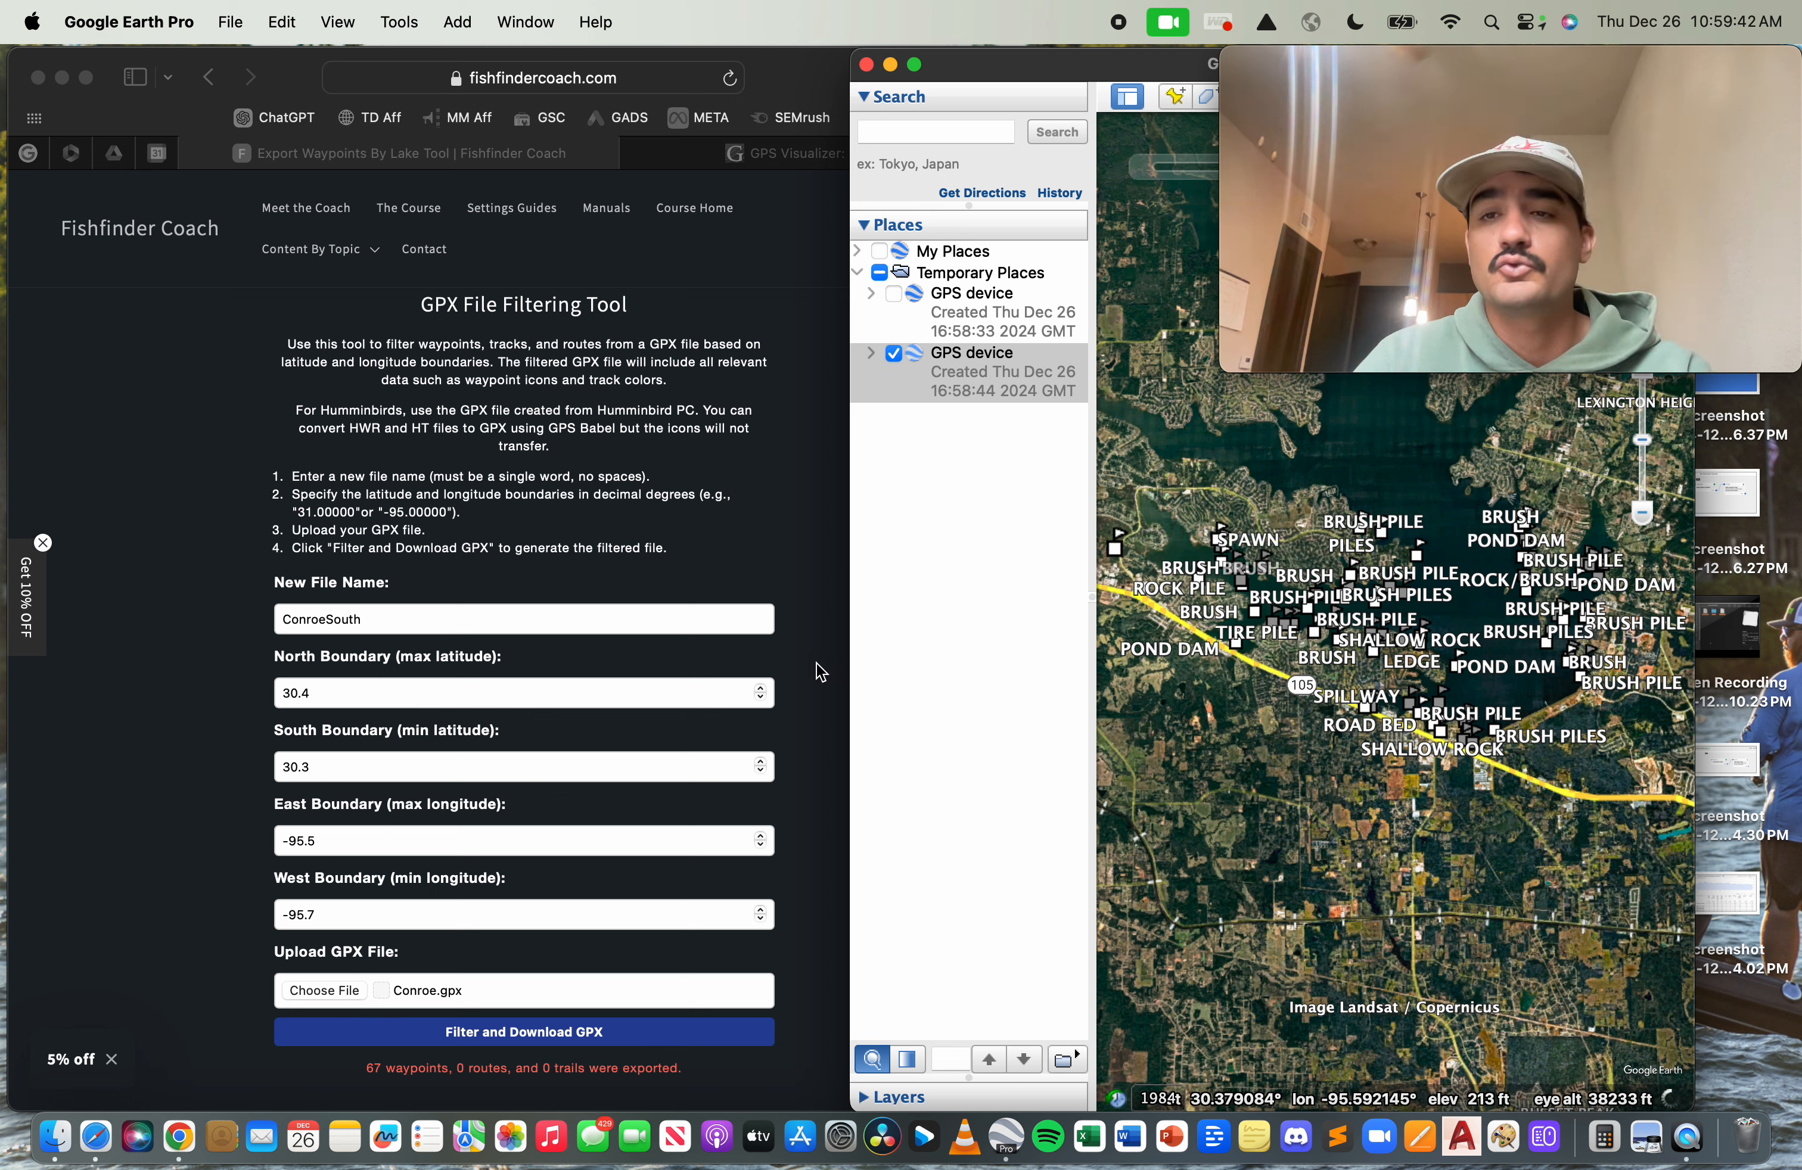
left_click(785, 722)
scroll(784, 723, "down", 6)
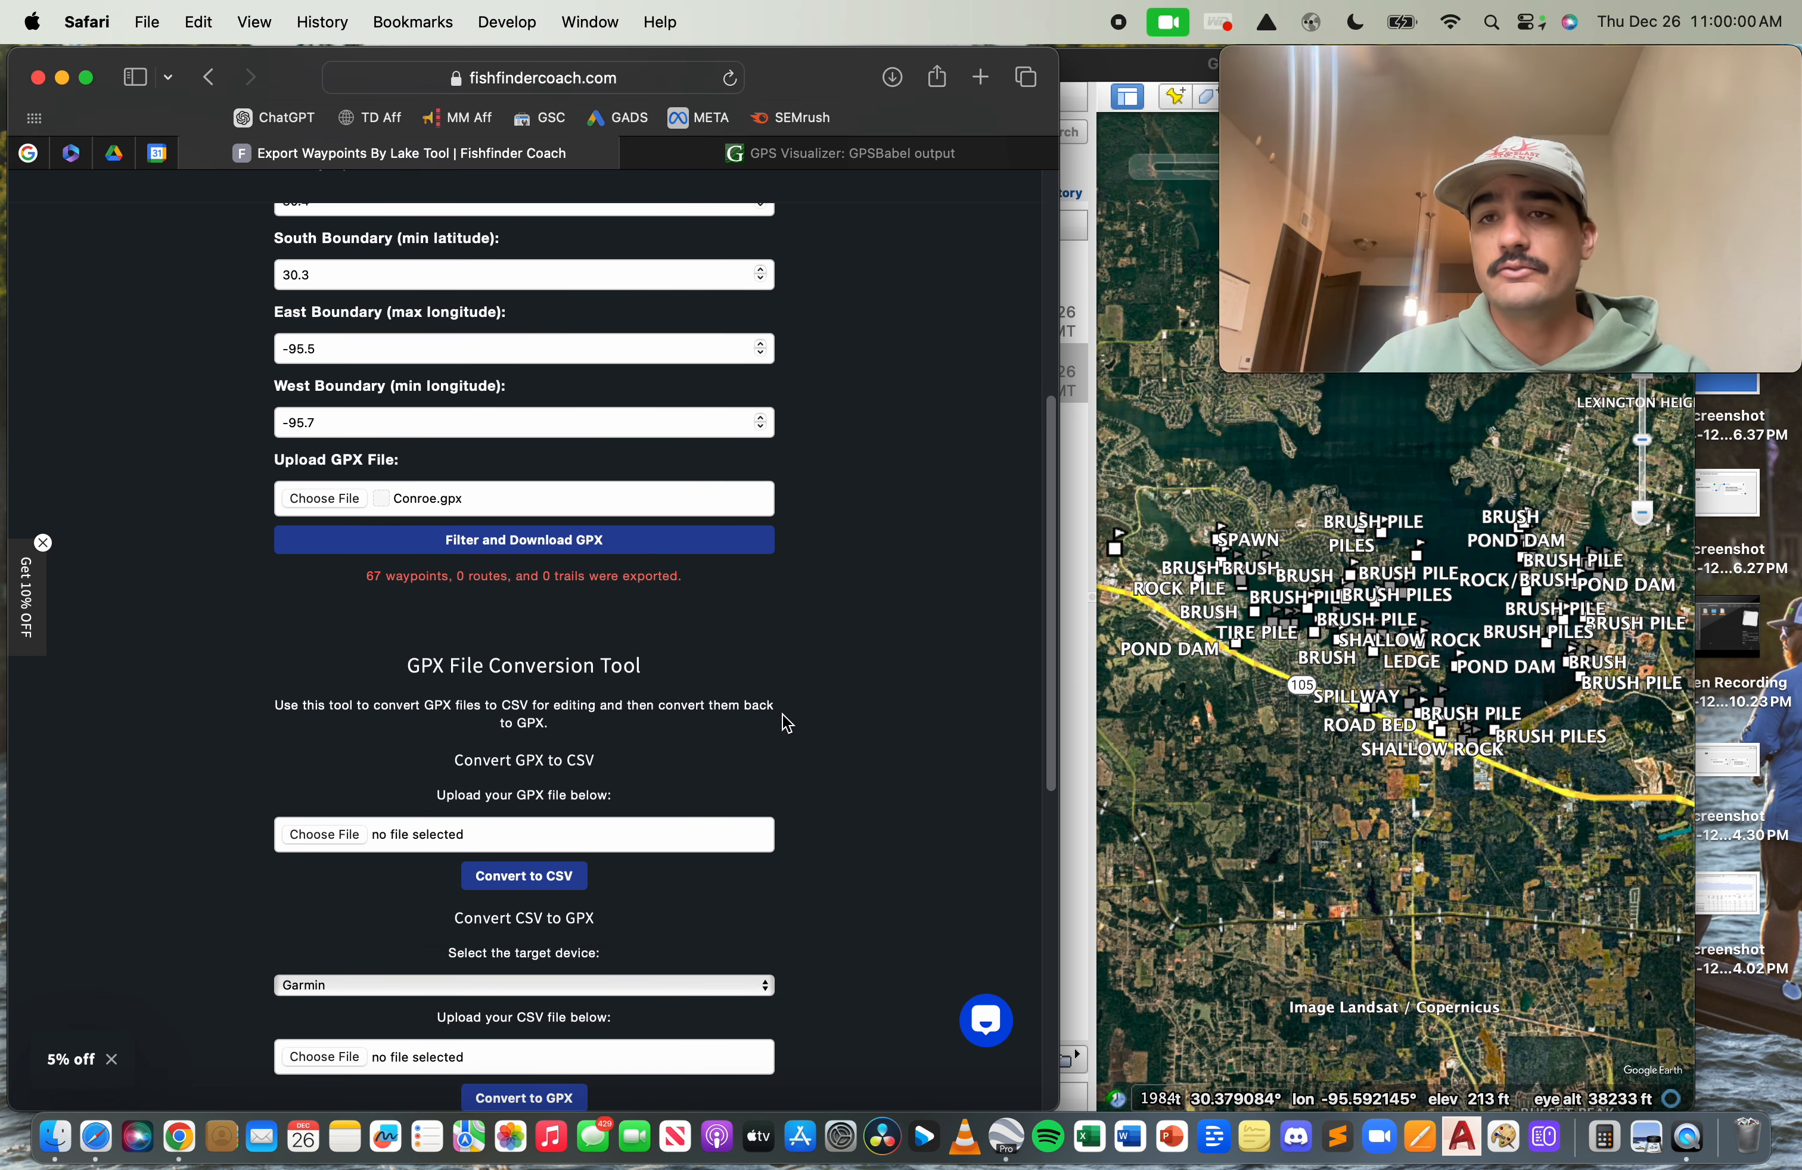
scroll(785, 722, "down", 1)
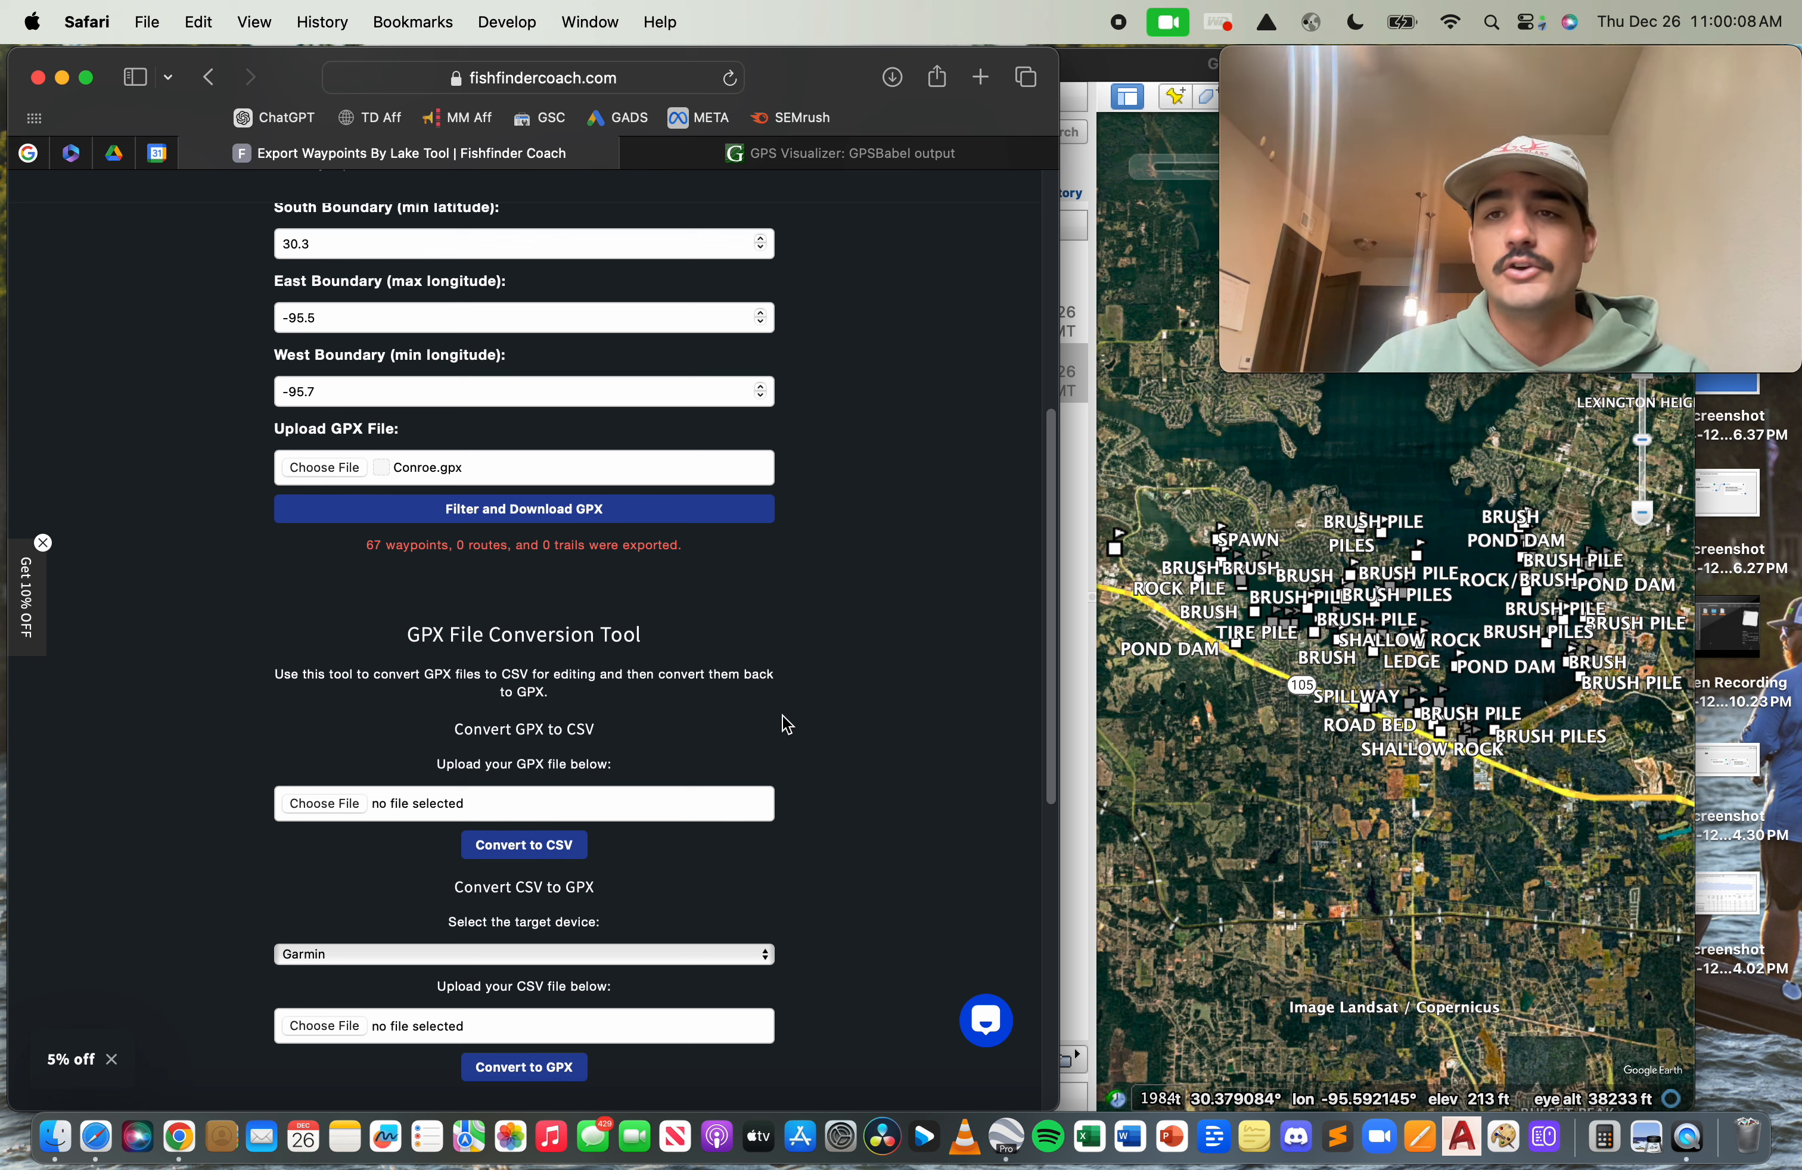
scroll(786, 723, "up", 4)
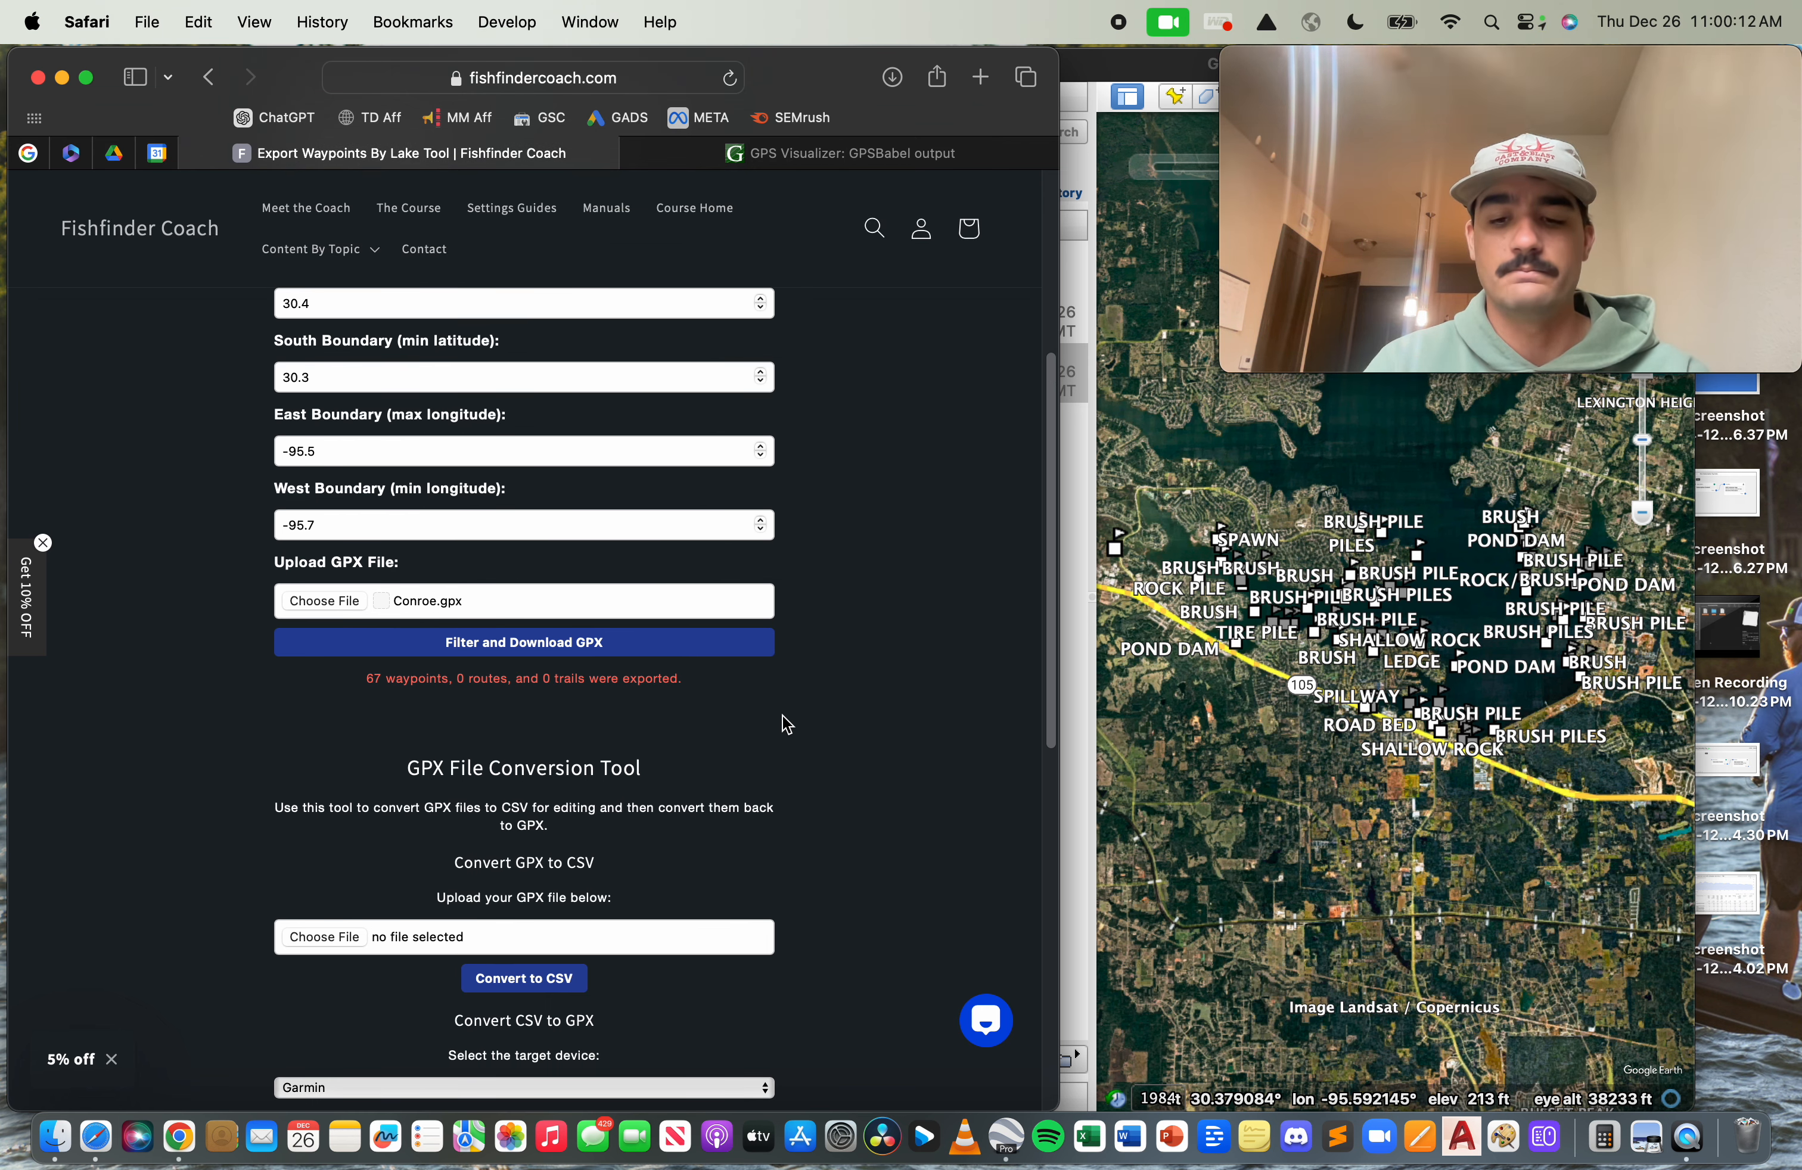
key("super+shift+5")
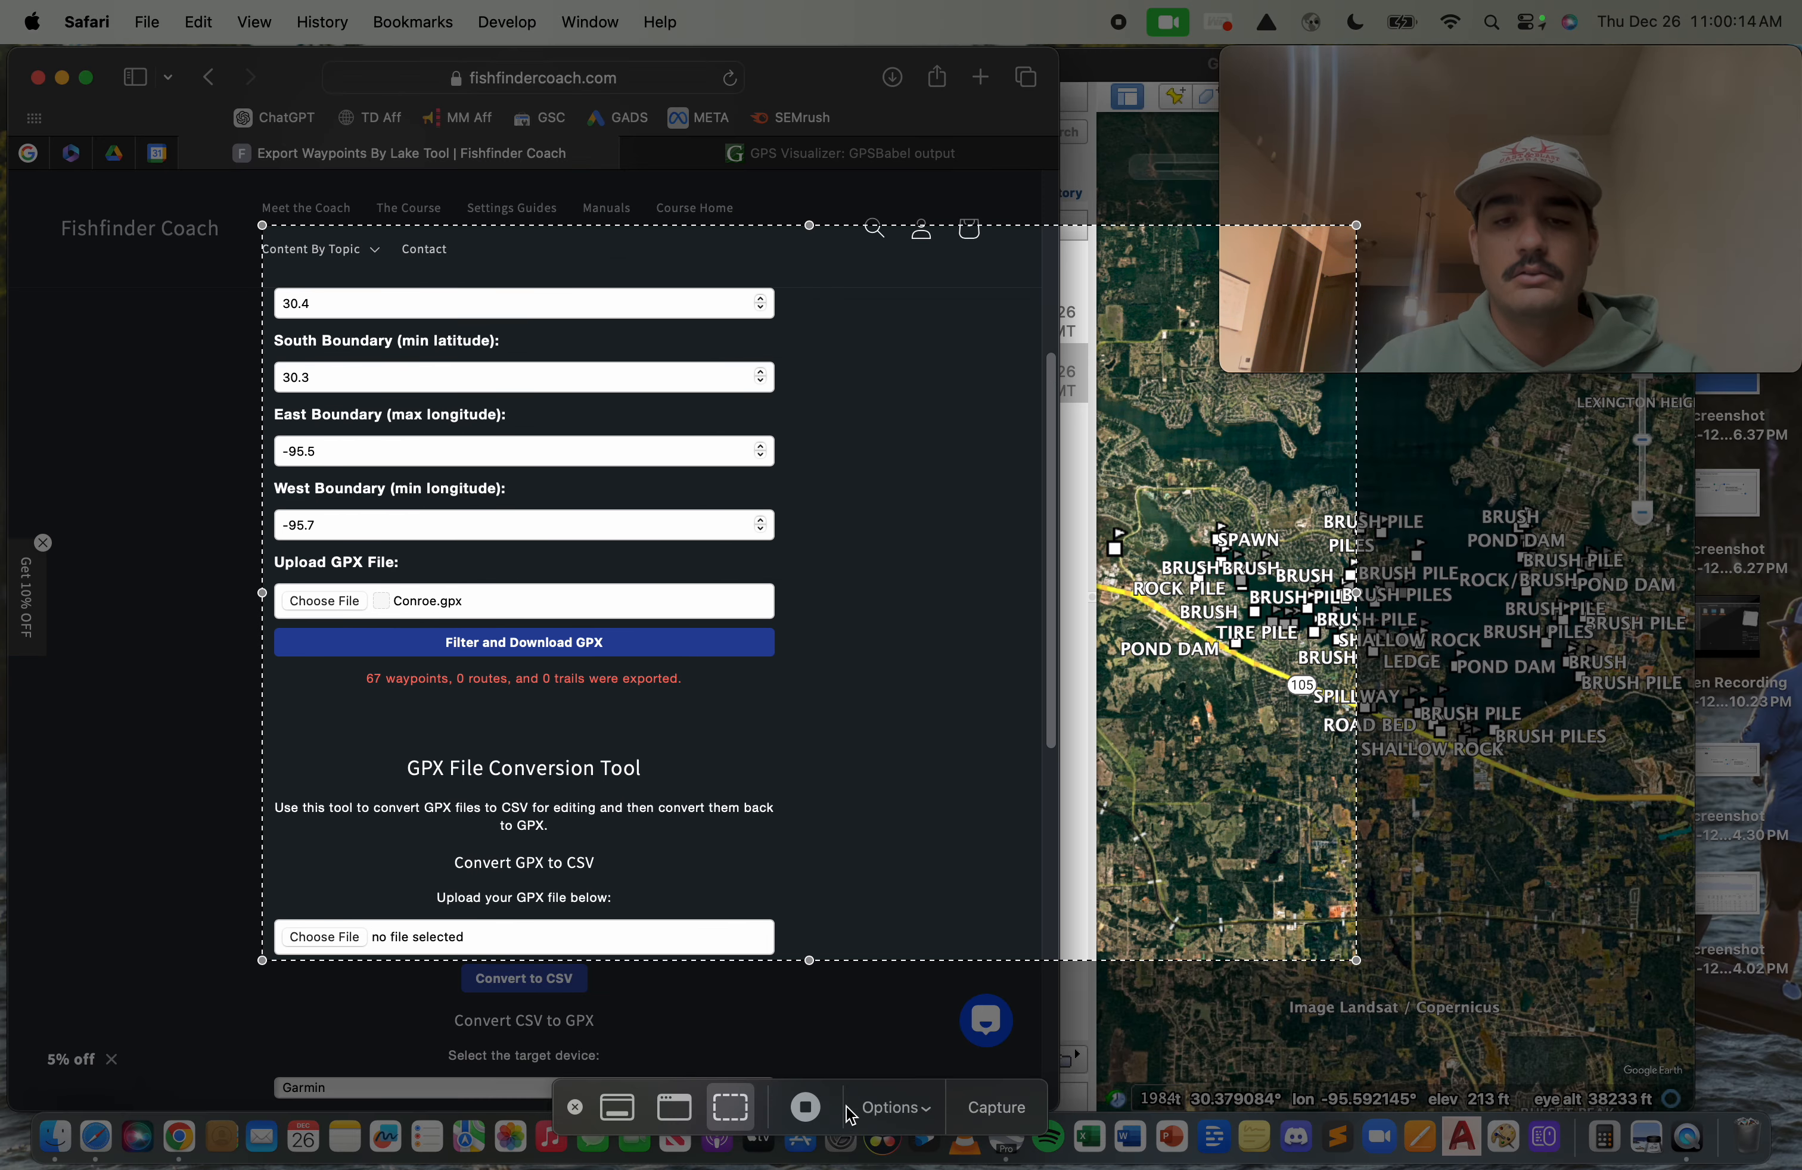